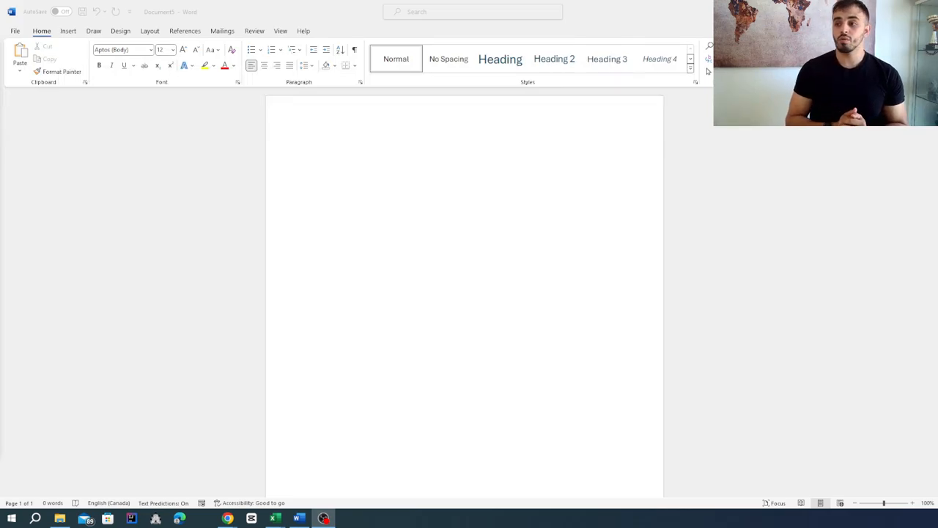
- Create a new blank document
{"action": "left_click", "coordinate": [200, 167]}
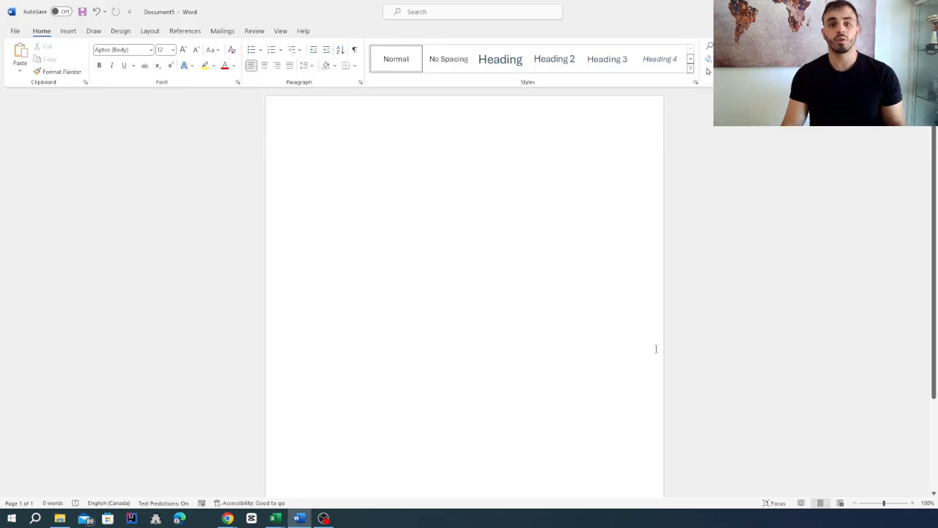
{"action": "left_click", "coordinate": [14, 31]}
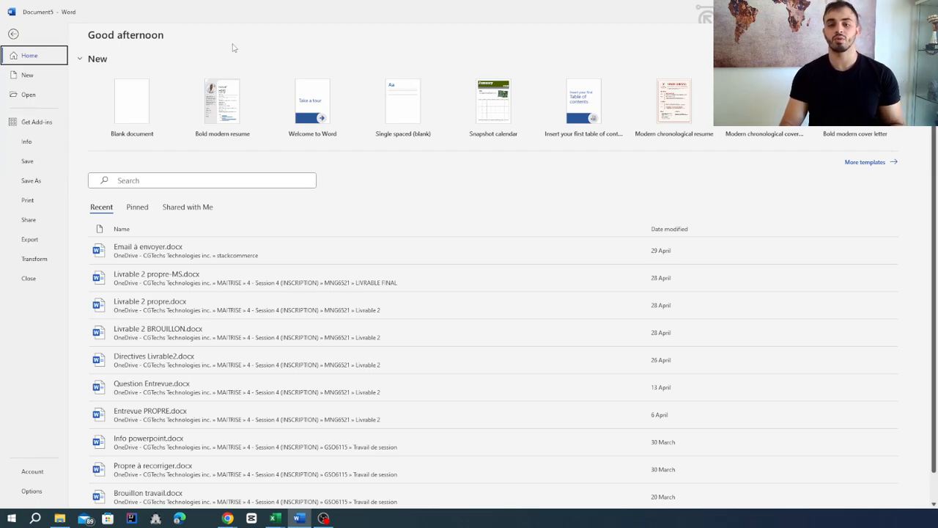
{"action": "left_click", "coordinate": [132, 122]}
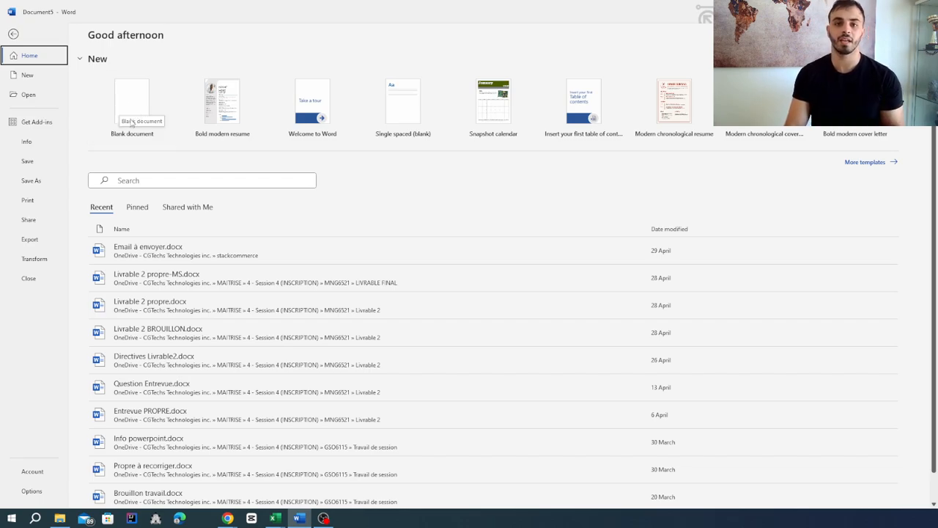
{"action": "left_click", "coordinate": [134, 105]}
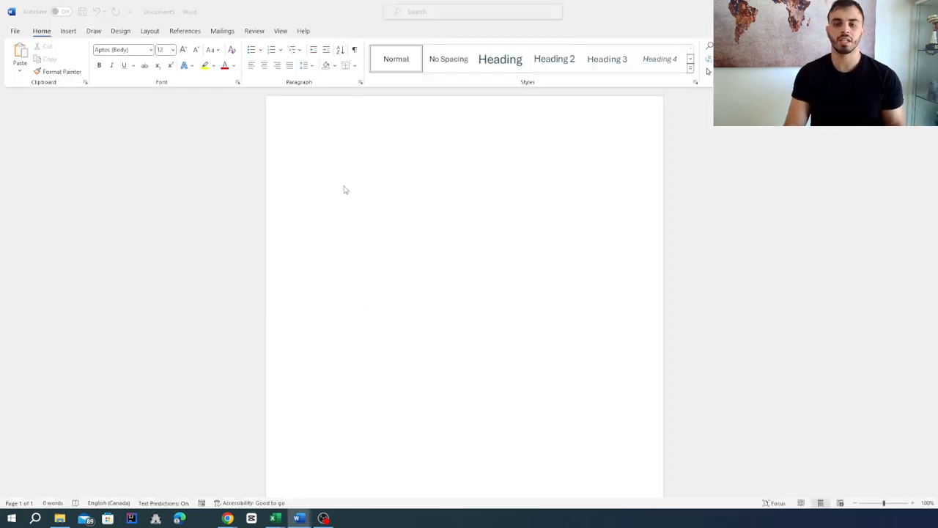
- Browse the full template collection and create a document from the Bold modern cover letter template in the Letters category
{"action": "left_click", "coordinate": [15, 31]}
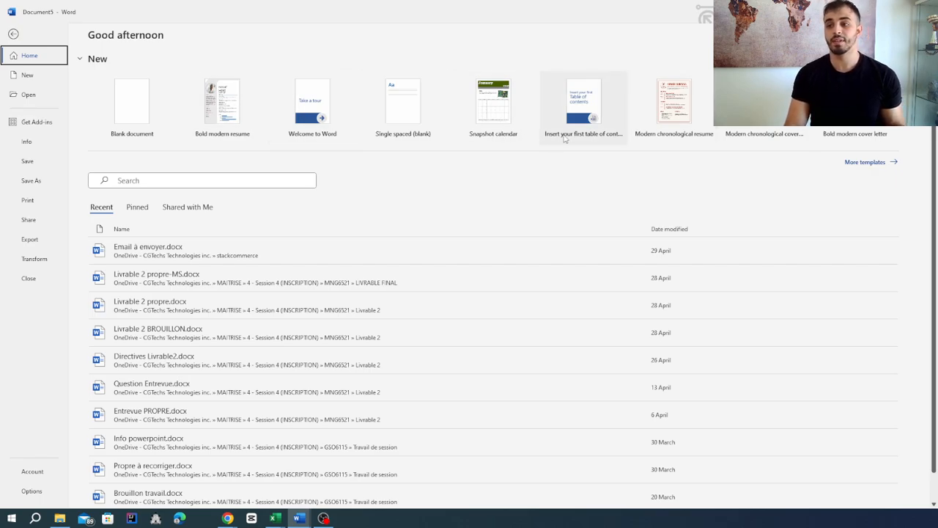
{"action": "left_click", "coordinate": [859, 164]}
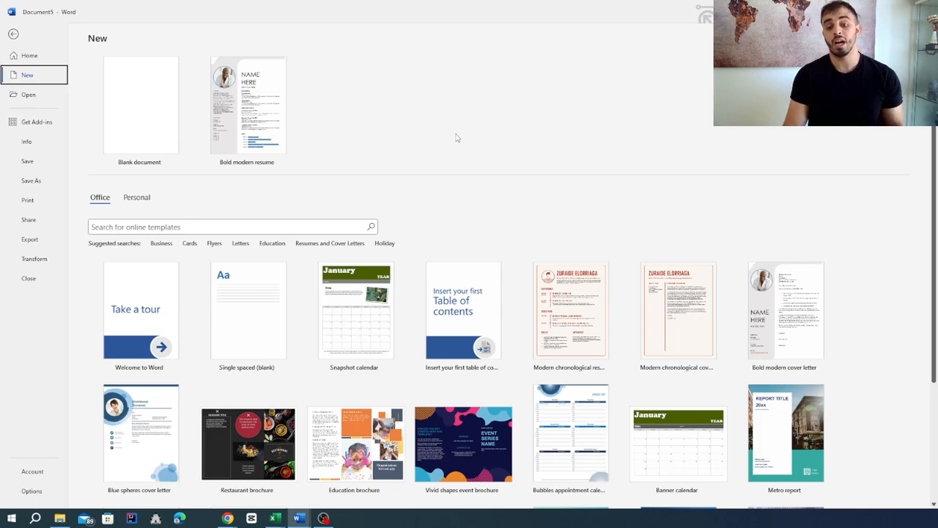
{"action": "scroll", "coordinate": [443, 173], "scroll_direction": "down", "scroll_amount": 1}
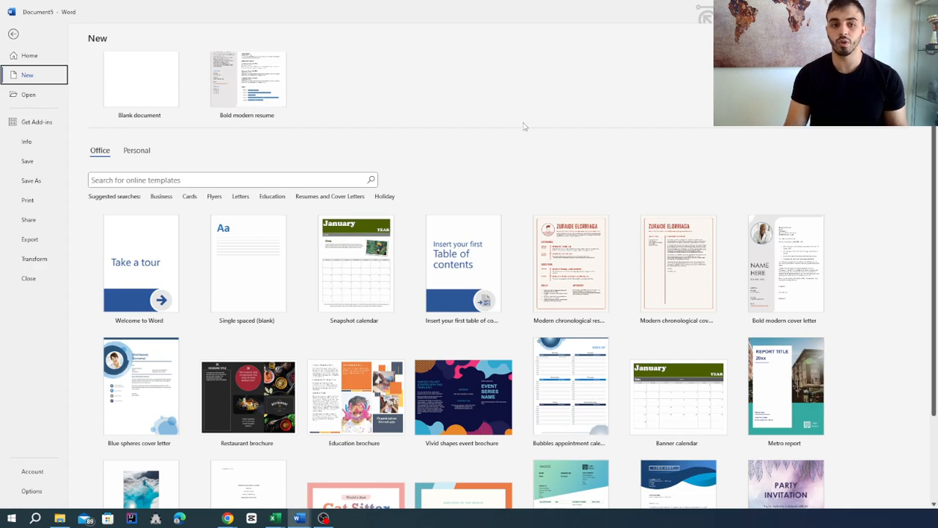
{"action": "scroll", "coordinate": [493, 170], "scroll_direction": "down", "scroll_amount": 1}
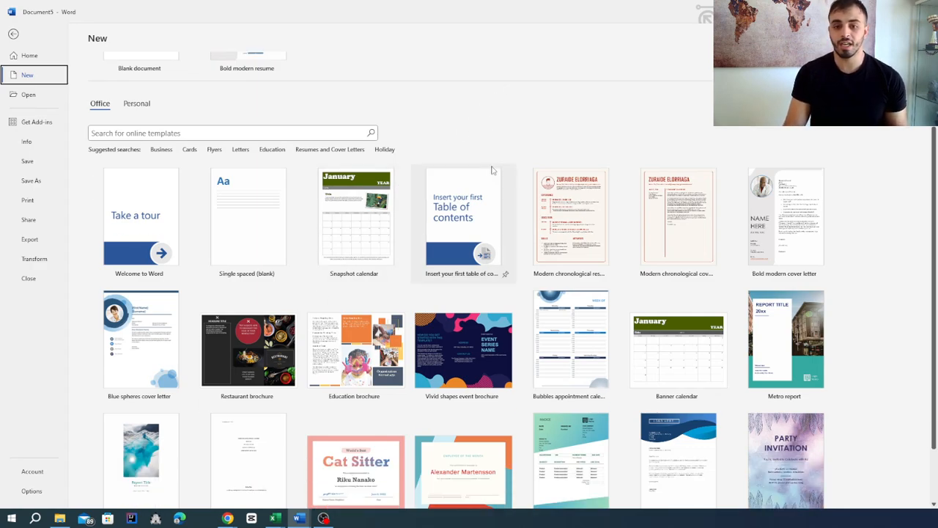
{"action": "scroll", "coordinate": [493, 170], "scroll_direction": "down", "scroll_amount": 2}
{"action": "scroll", "coordinate": [220, 176], "scroll_direction": "up", "scroll_amount": 2}
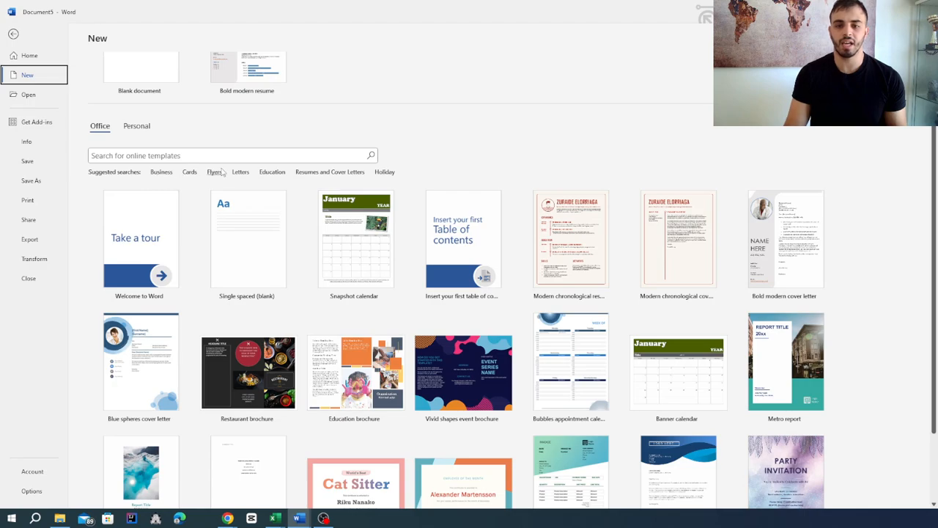
{"action": "left_click", "coordinate": [243, 174]}
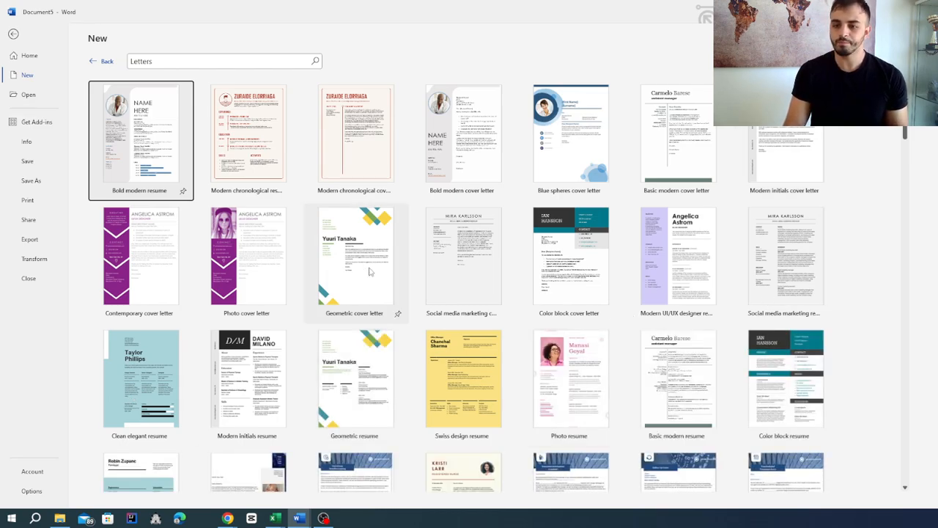
{"action": "left_click", "coordinate": [452, 143]}
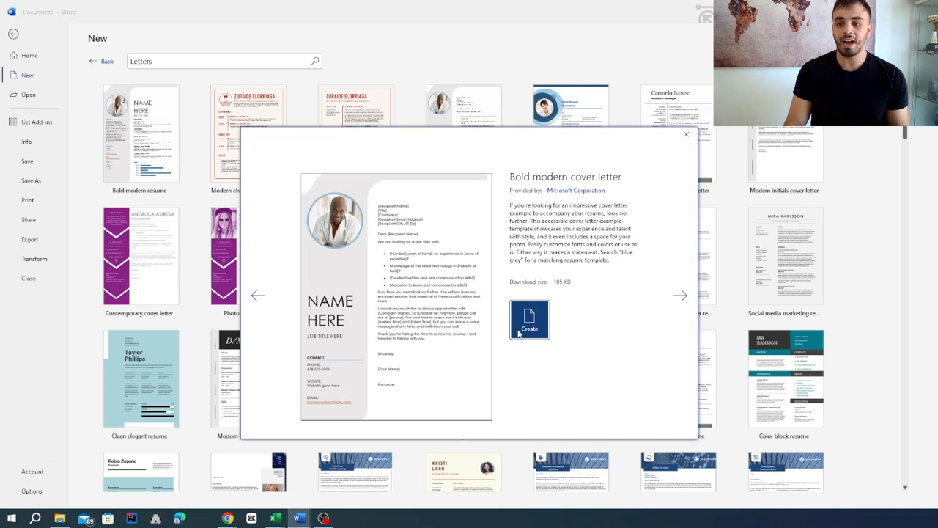
{"action": "left_click", "coordinate": [532, 327]}
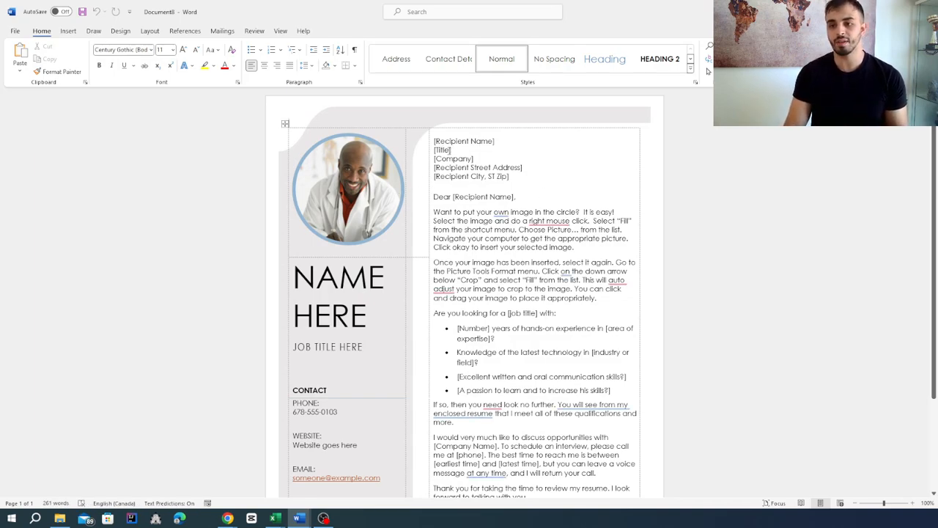
- Look through the cover letter document down to its end and close it without saving
{"action": "scroll", "coordinate": [464, 209], "scroll_direction": "down", "scroll_amount": 3}
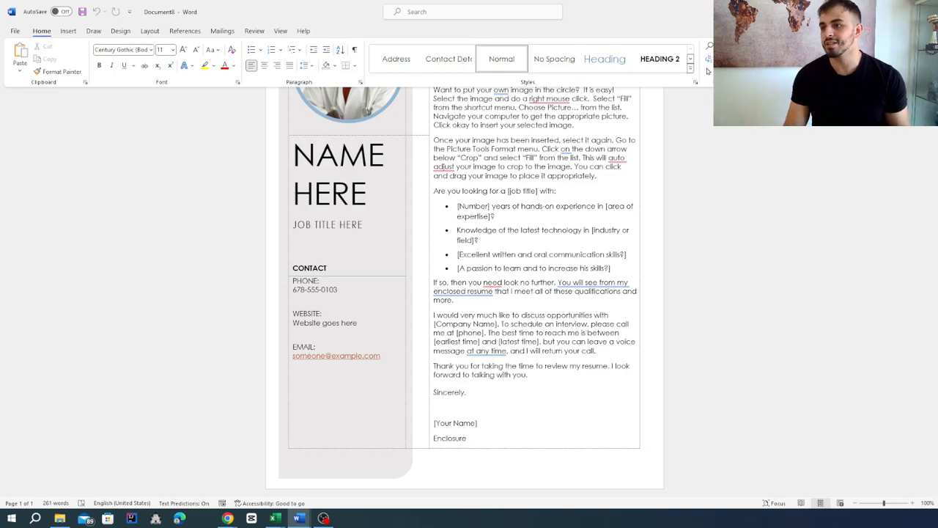
{"action": "key", "text": "ctrl+w"}
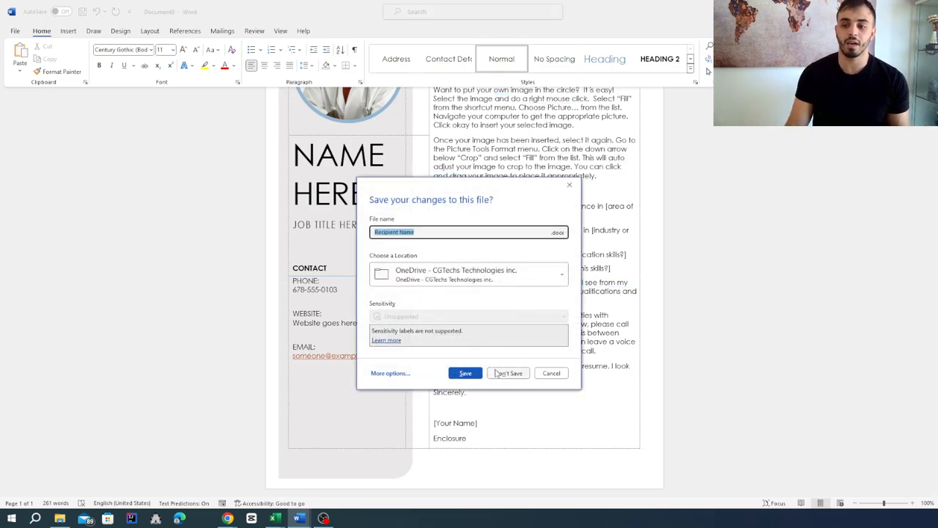
{"action": "left_click", "coordinate": [495, 370]}
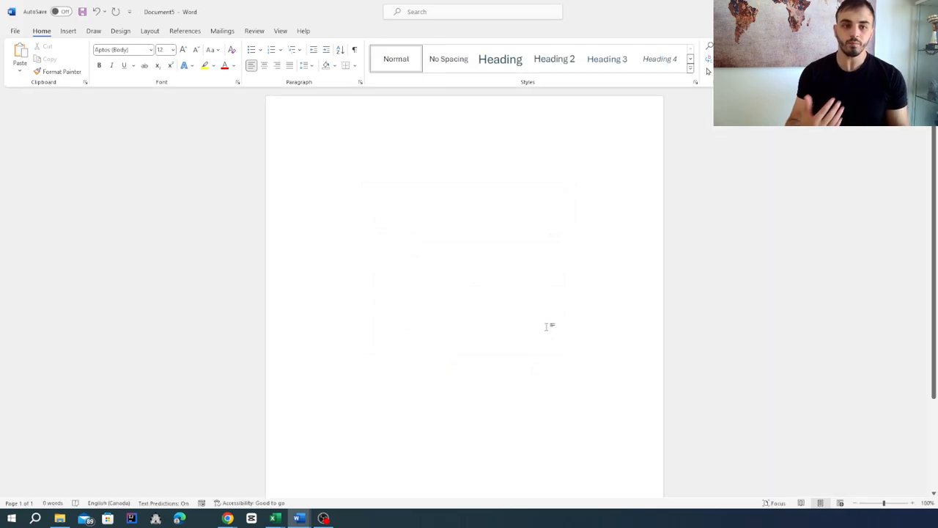
- View the list of recently opened documents and return to the blank document
{"action": "left_click", "coordinate": [19, 33]}
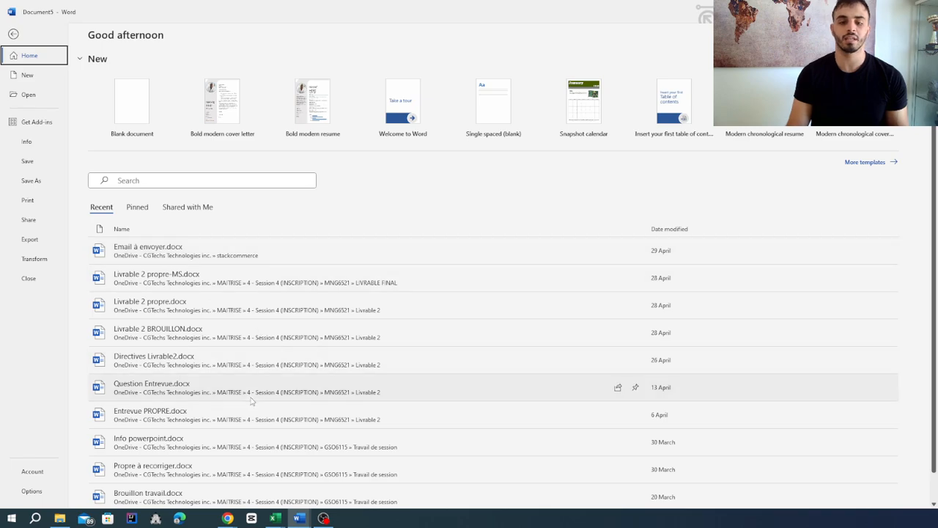
{"action": "left_click", "coordinate": [13, 35]}
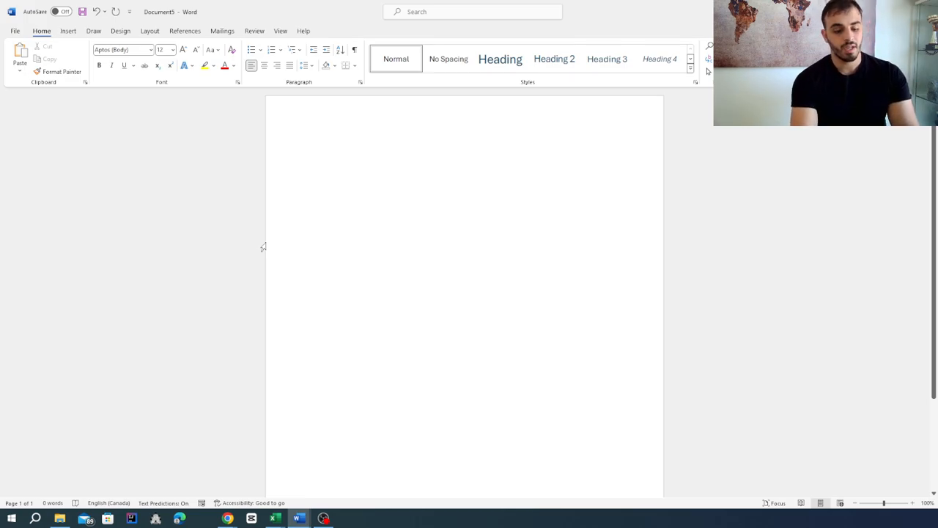
- Write "Hello," on the first line and "This is text the at we are writing" on the line below, ending with a new line
{"action": "type", "text": "H"}
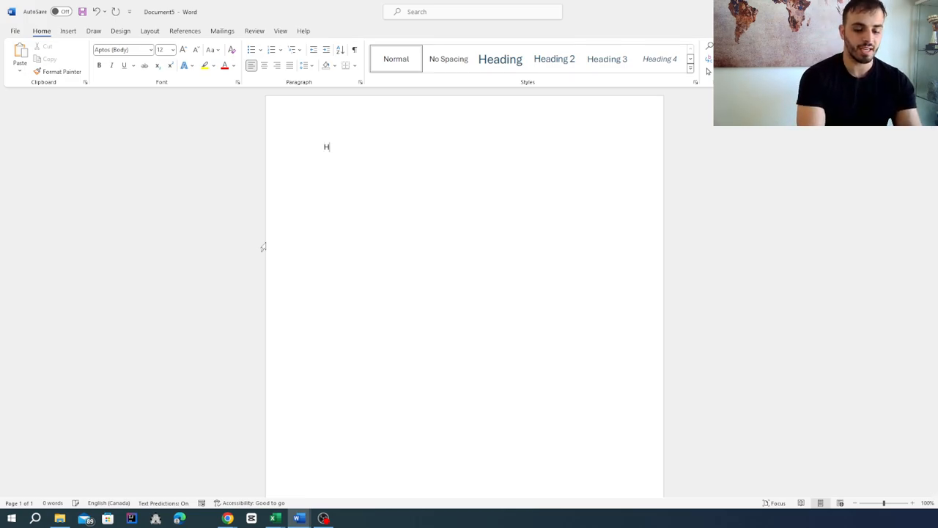
{"action": "type", "text": "ello,"}
{"action": "key", "text": "Return"}
{"action": "key", "text": "Return"}
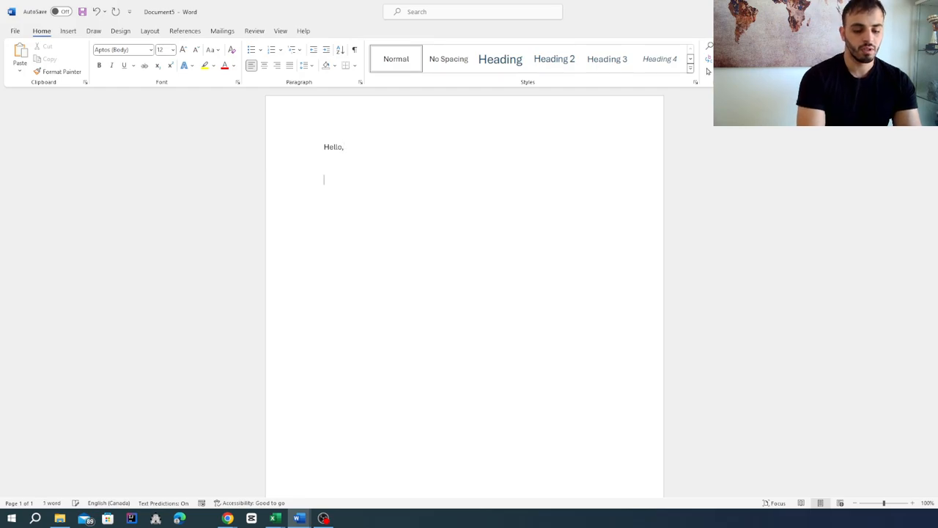
{"action": "type", "text": "Th"}
{"action": "key", "text": "BackSpace"}
{"action": "key", "text": "BackSpace"}
{"action": "key", "text": "BackSpace"}
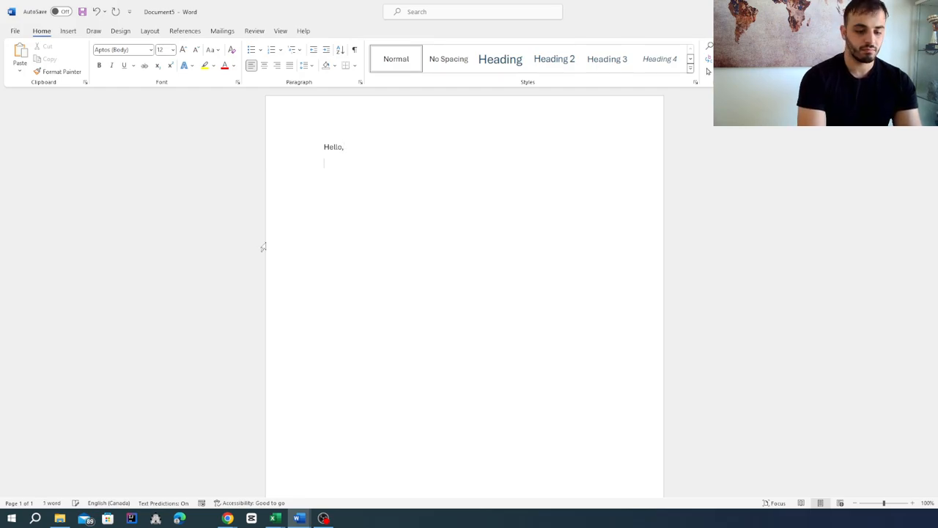
{"action": "type", "text": "This is text the at we"}
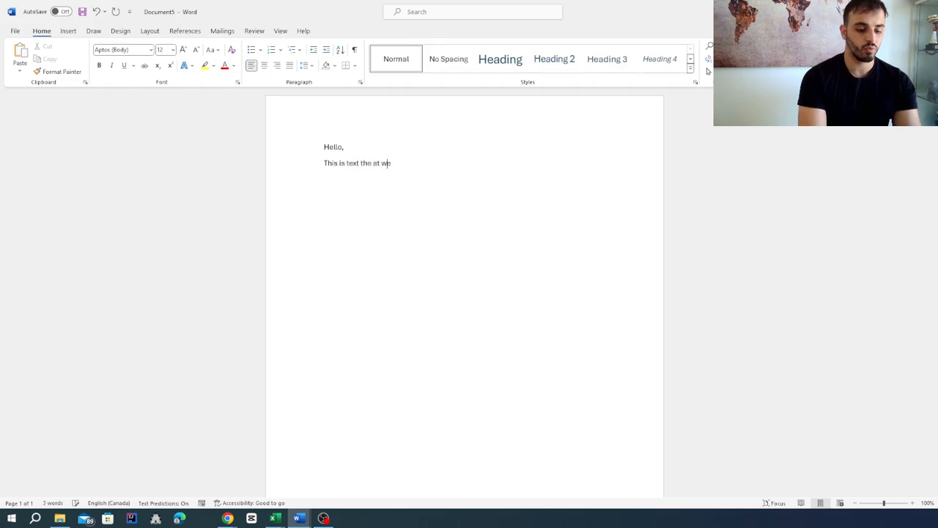
{"action": "type", "text": " are writting"}
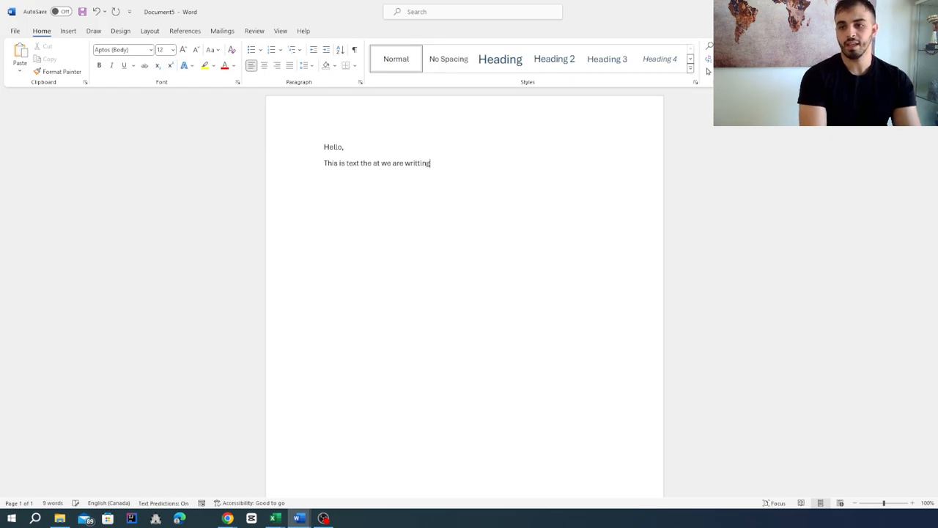
{"action": "key", "text": "Return"}
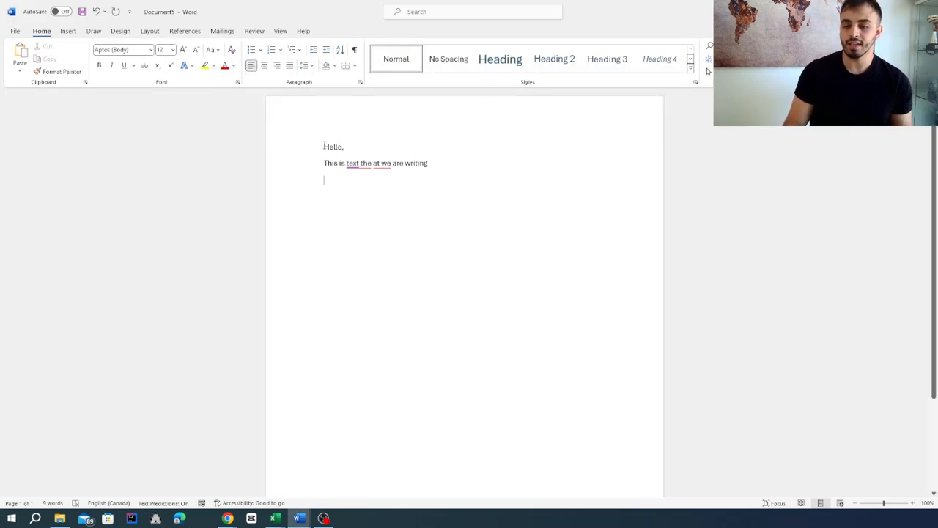
- Set the font of the word "Hello," to Times New Roman and compare it with the font of the line below
{"action": "left_click_drag", "start_coordinate": [324, 147], "coordinate": [437, 166]}
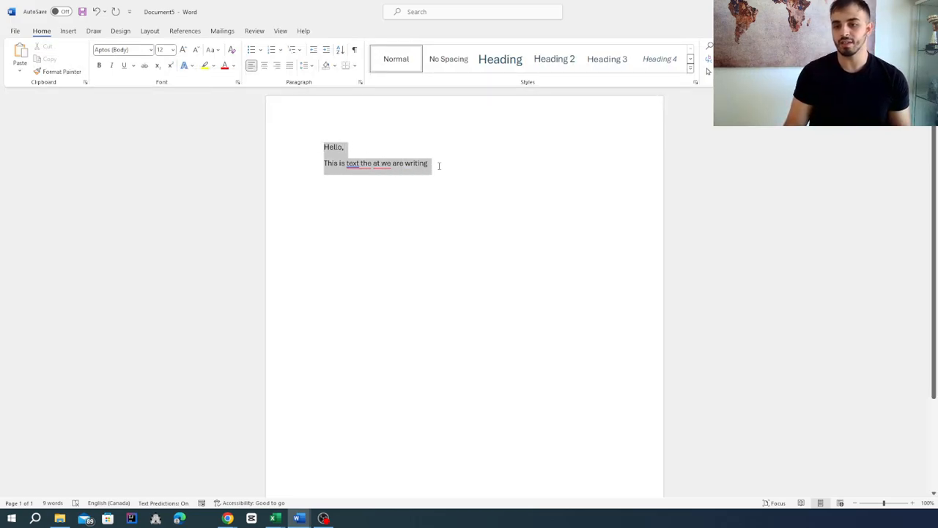
{"action": "left_click", "coordinate": [371, 194]}
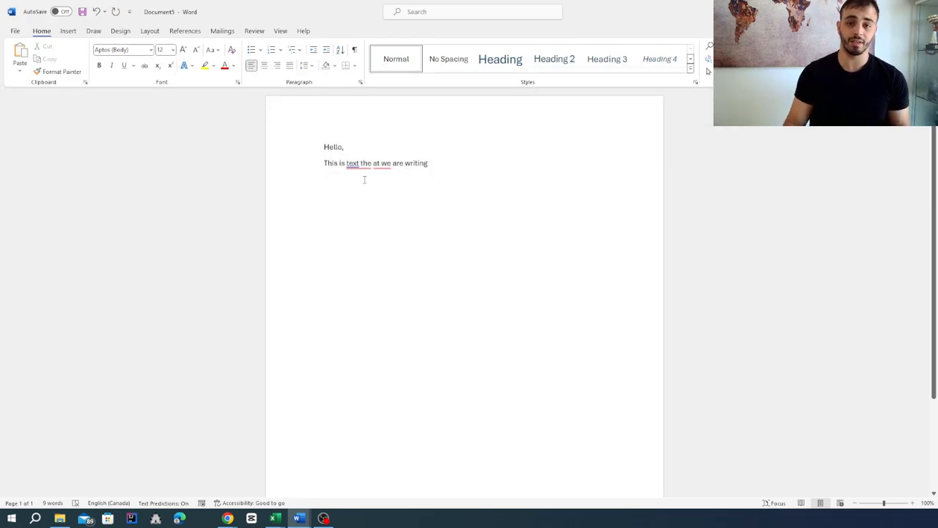
{"action": "left_click_drag", "start_coordinate": [346, 147], "coordinate": [323, 147]}
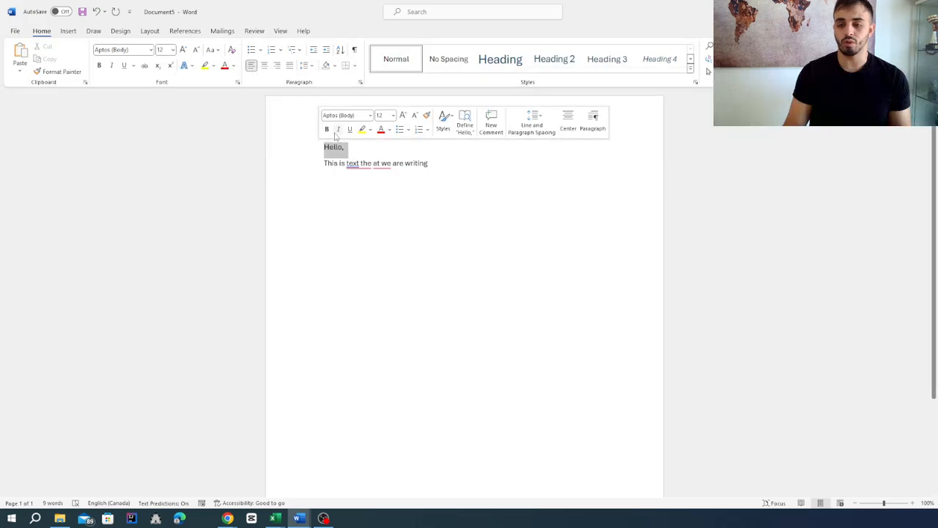
{"action": "left_click", "coordinate": [151, 50]}
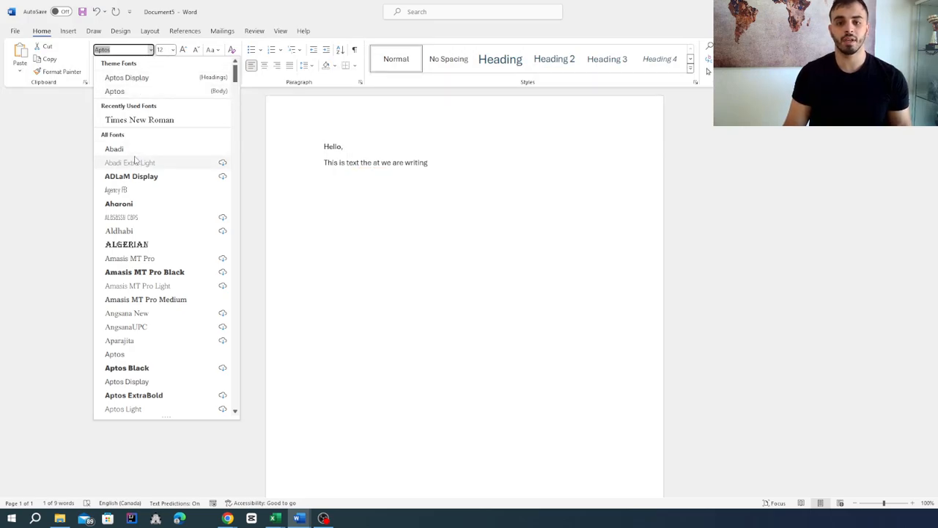
{"action": "left_click", "coordinate": [139, 121]}
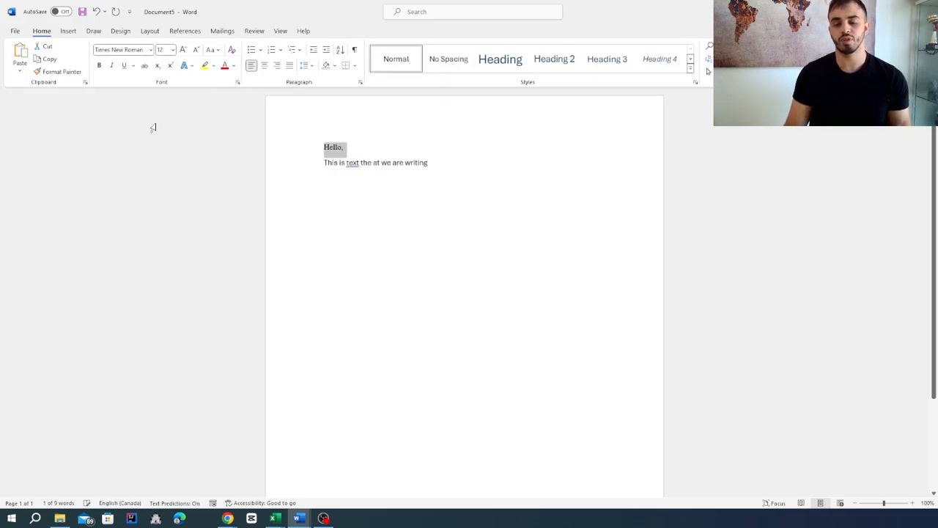
{"action": "left_click", "coordinate": [327, 151]}
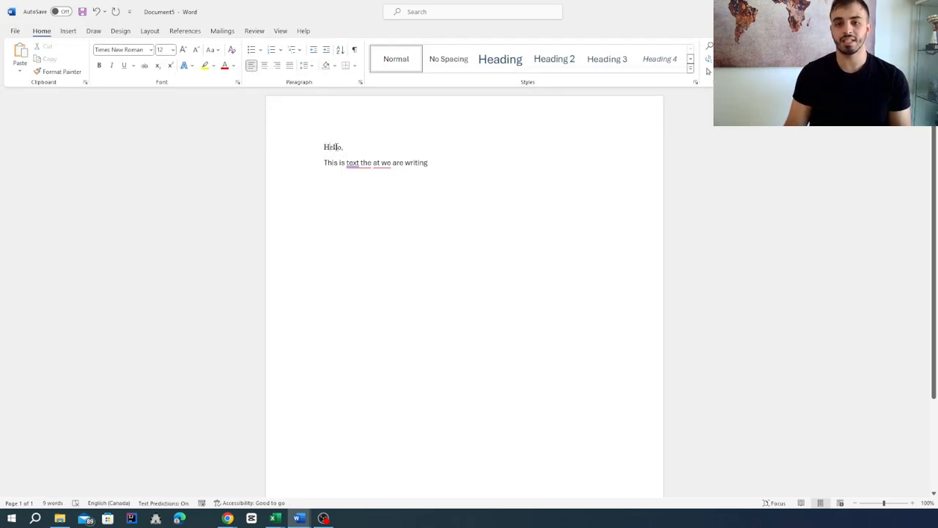
{"action": "left_click", "coordinate": [337, 163]}
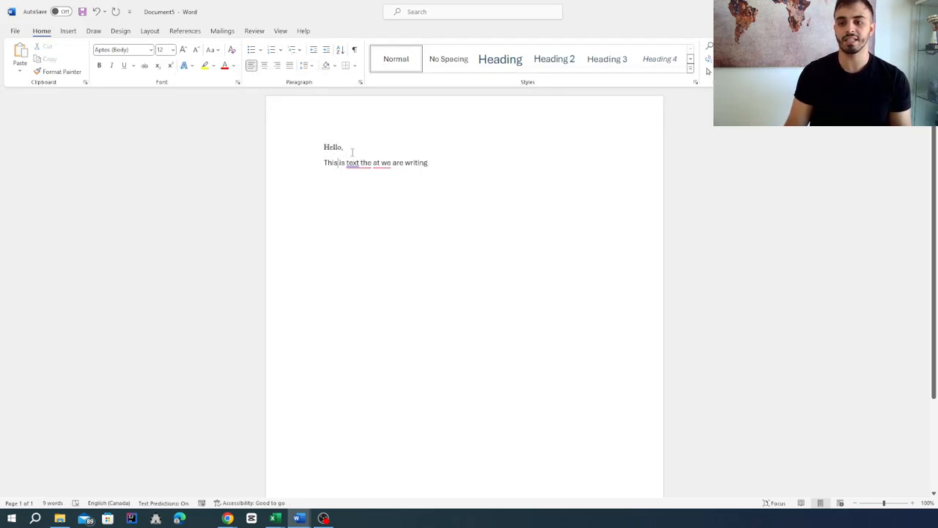
- Change the font of the word "Hello," to Amasis MT Pro Black and compare it with the second line's font
{"action": "left_click_drag", "start_coordinate": [345, 147], "coordinate": [323, 148]}
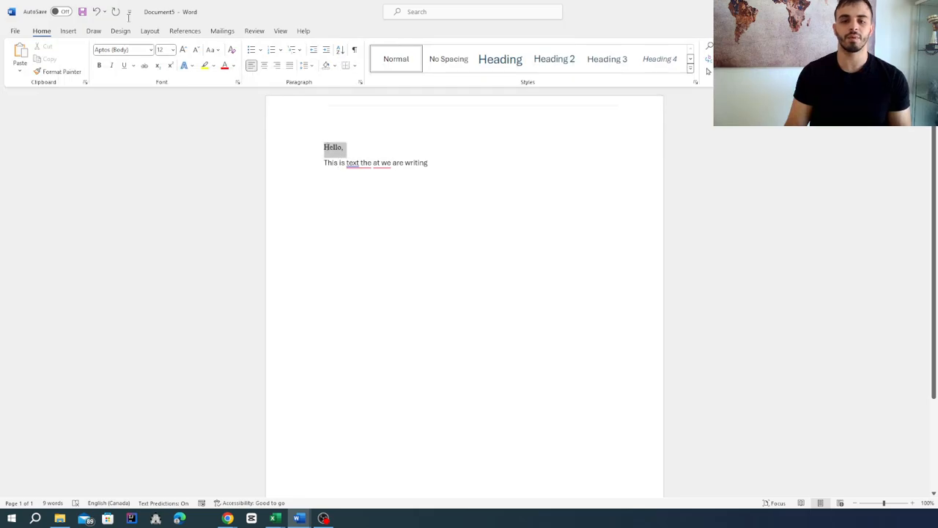
{"action": "left_click", "coordinate": [151, 49]}
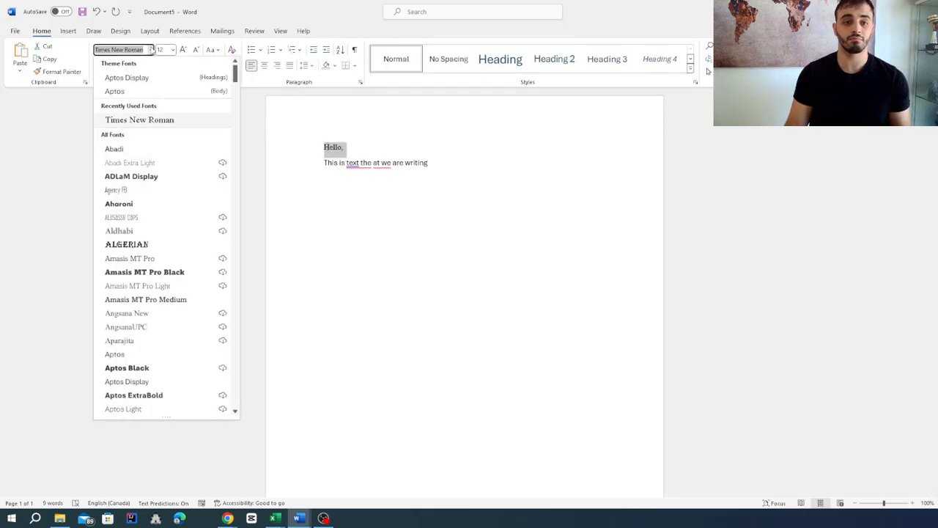
{"action": "left_click", "coordinate": [155, 273]}
{"action": "left_click", "coordinate": [358, 150]}
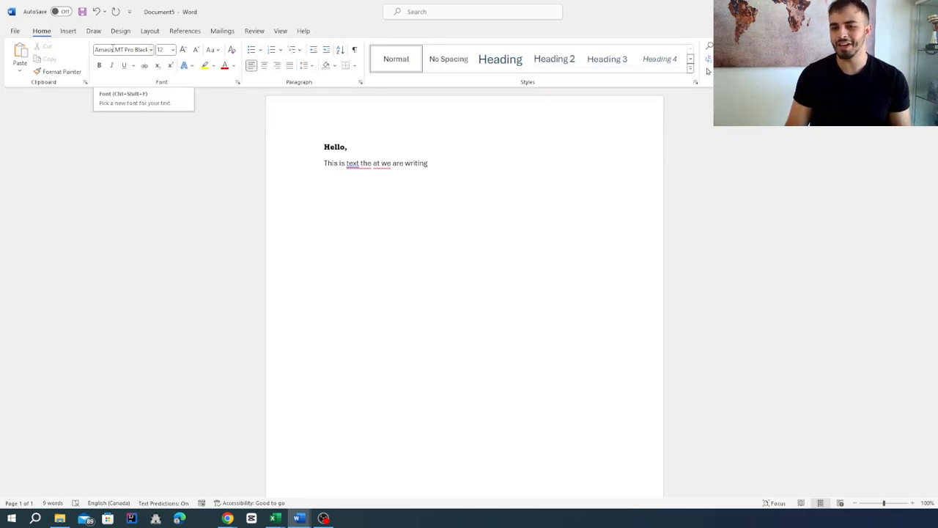
{"action": "left_click", "coordinate": [336, 163]}
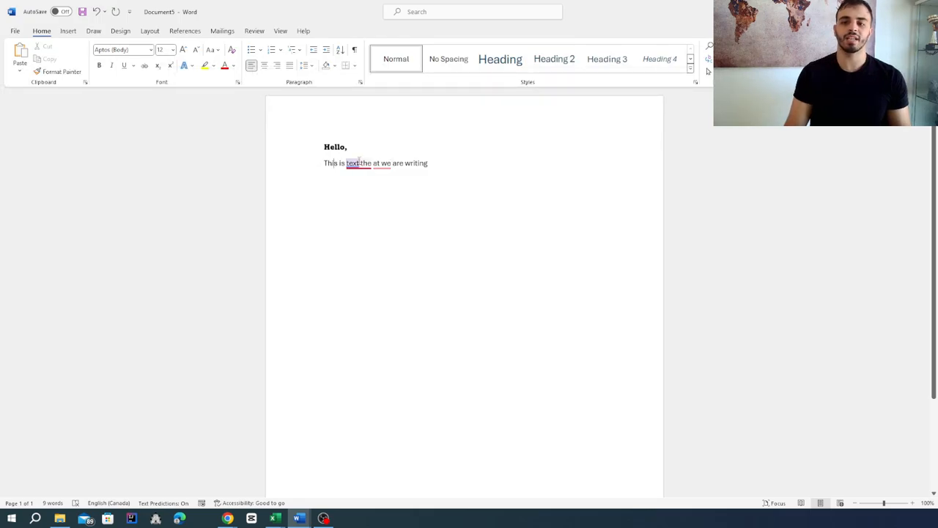
{"action": "left_click", "coordinate": [572, 167]}
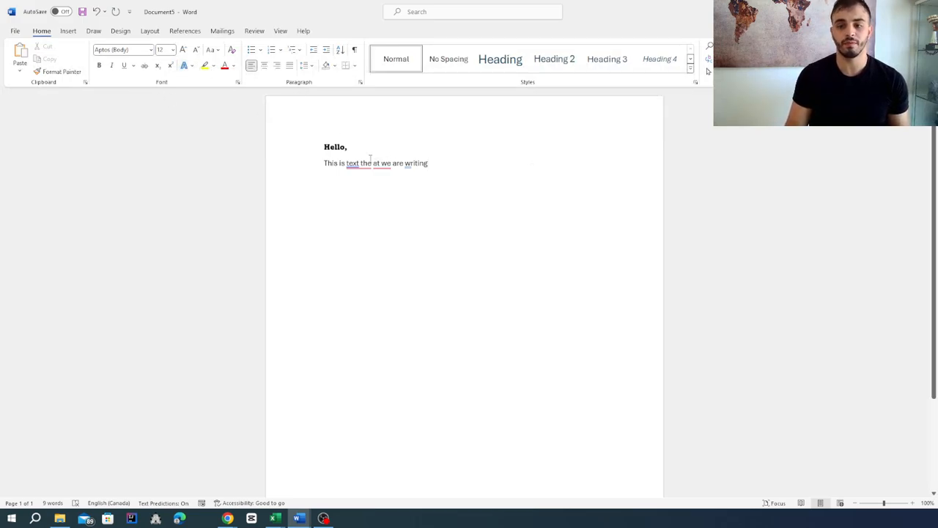
- Undo the last font change on the word "Hello,"
{"action": "key", "text": "ctrl+z"}
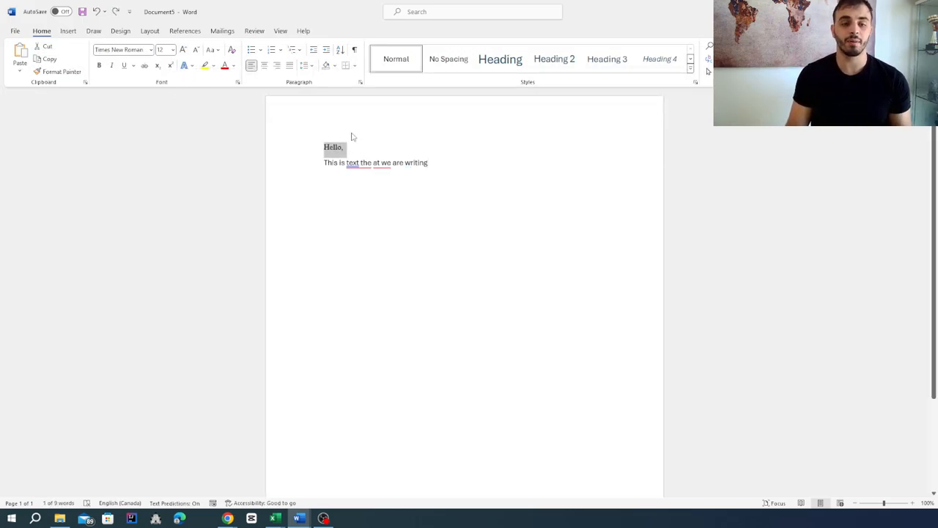
- Make the whole second line, "This is text the at we are writing", bold, italic and underlined
{"action": "triple_click", "coordinate": [375, 168]}
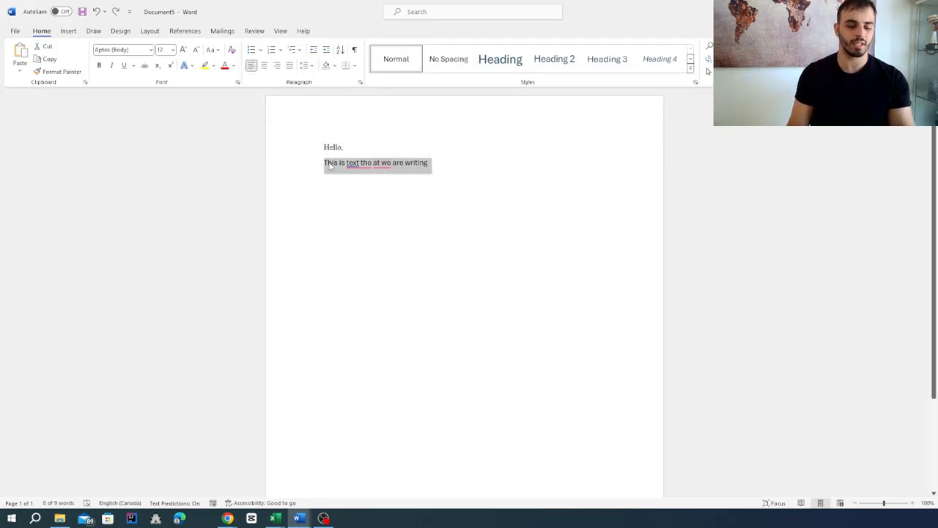
{"action": "left_click", "coordinate": [100, 66]}
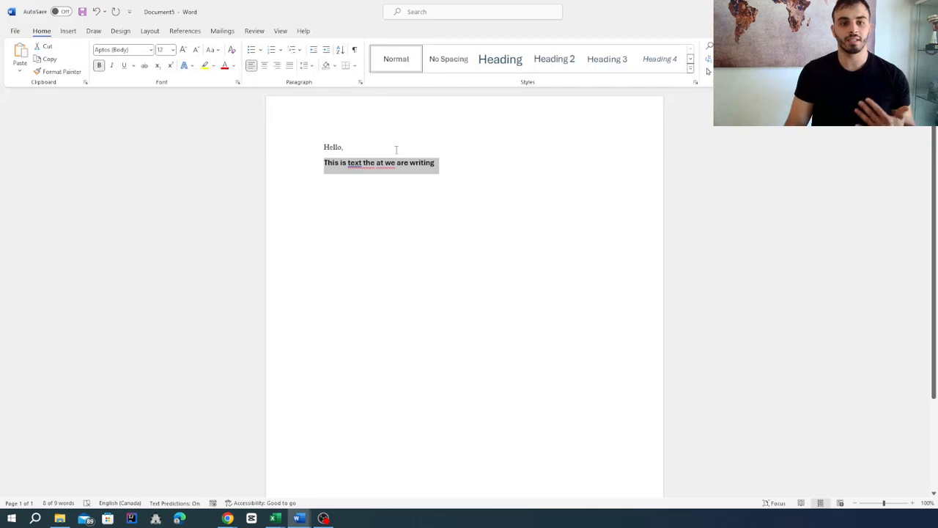
{"action": "left_click", "coordinate": [112, 66]}
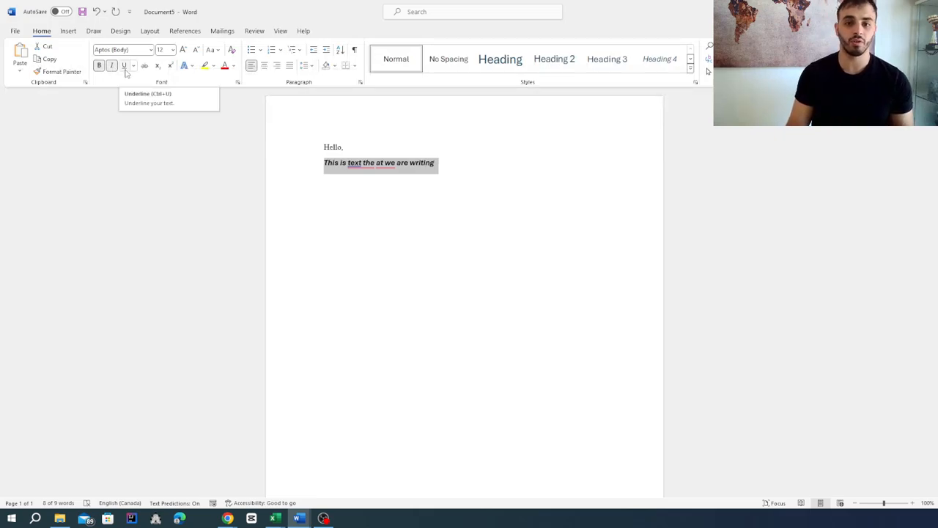
{"action": "left_click", "coordinate": [125, 69]}
{"action": "left_click", "coordinate": [462, 212]}
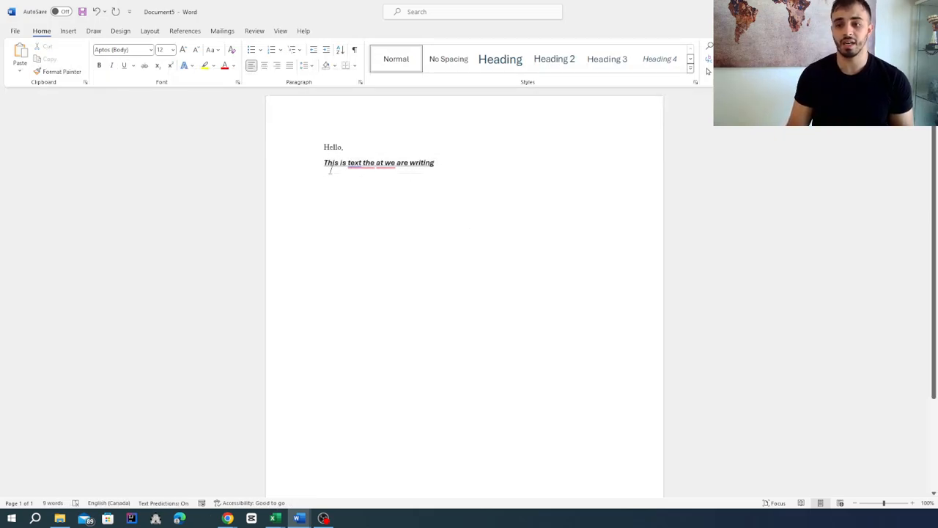
- Remove the bold, italic and underline formatting from the whole second line
{"action": "triple_click", "coordinate": [412, 164]}
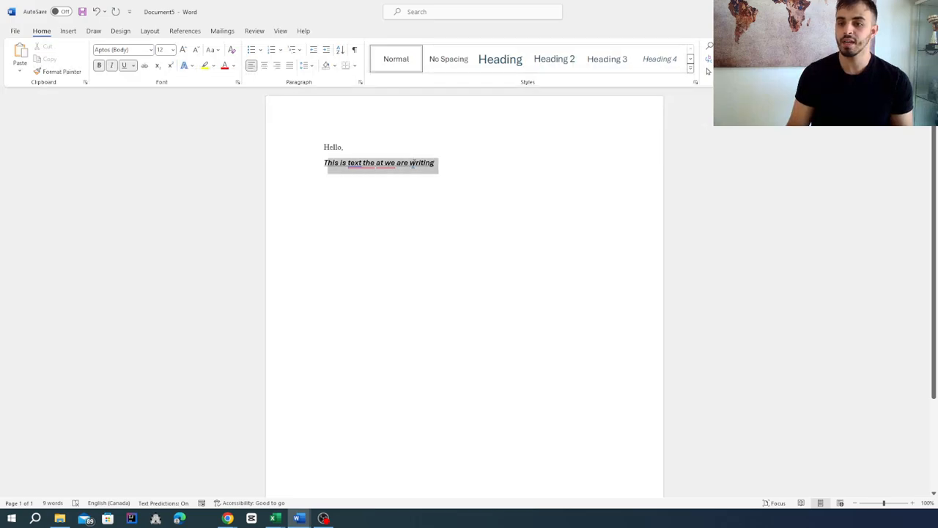
{"action": "left_click", "coordinate": [99, 65]}
{"action": "left_click", "coordinate": [111, 65]}
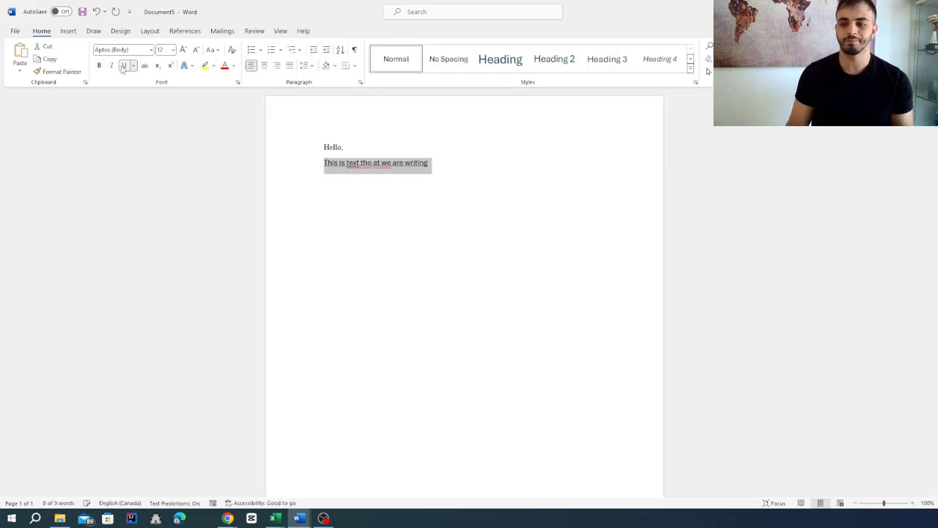
{"action": "left_click", "coordinate": [124, 66]}
{"action": "left_click", "coordinate": [402, 236]}
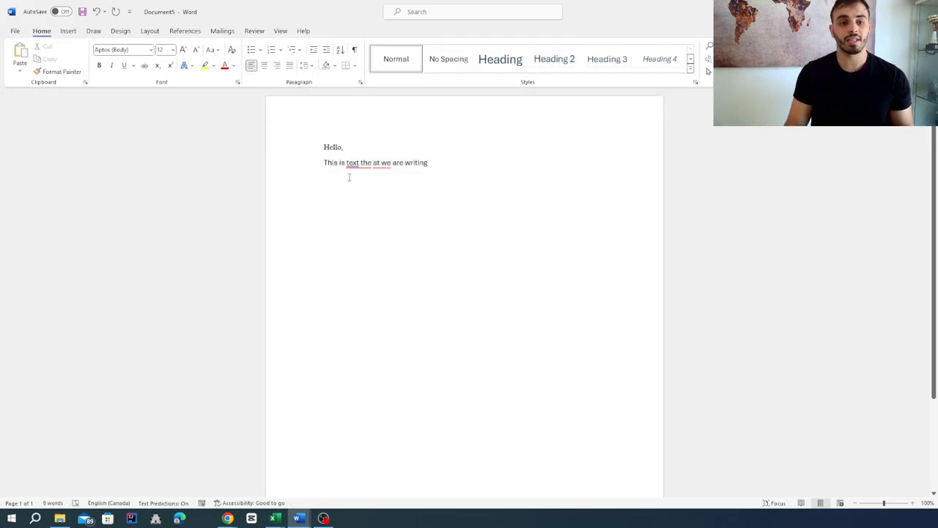
{"action": "right_click", "coordinate": [375, 164]}
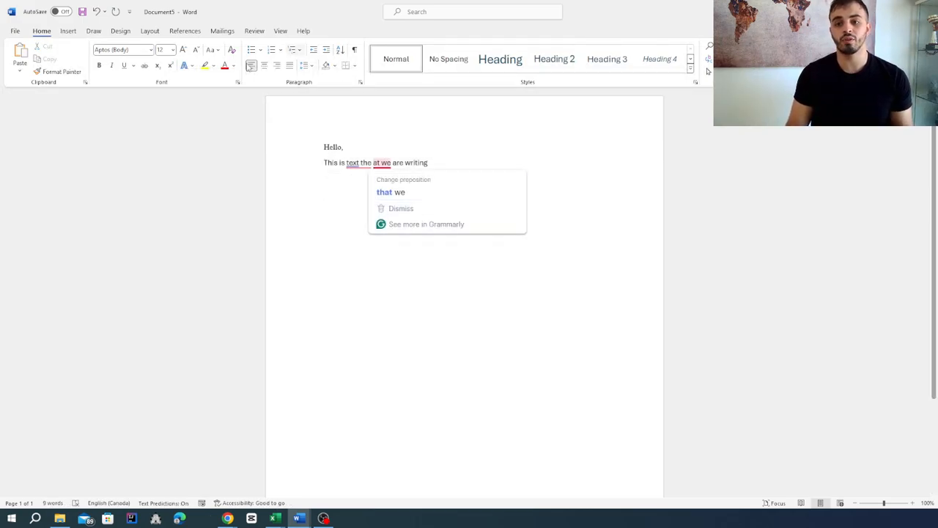
{"action": "left_click", "coordinate": [452, 208]}
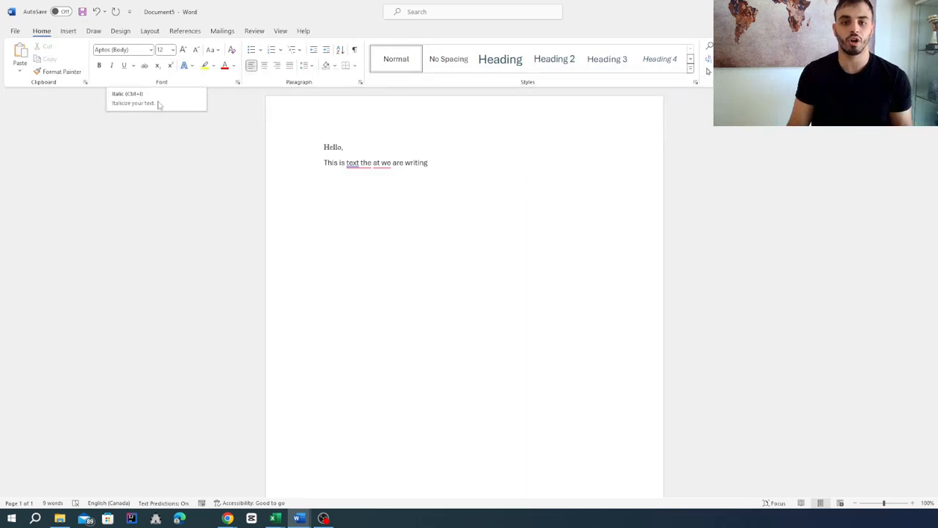
- Italicize the whole second line of text and deselect it
{"action": "double_click", "coordinate": [358, 160]}
{"action": "triple_click", "coordinate": [358, 161]}
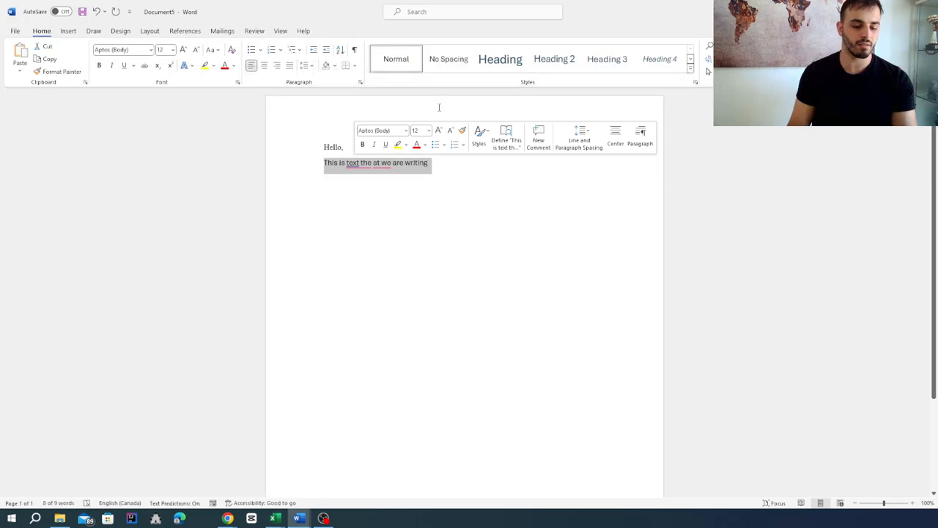
{"action": "key", "text": "ctrl+i"}
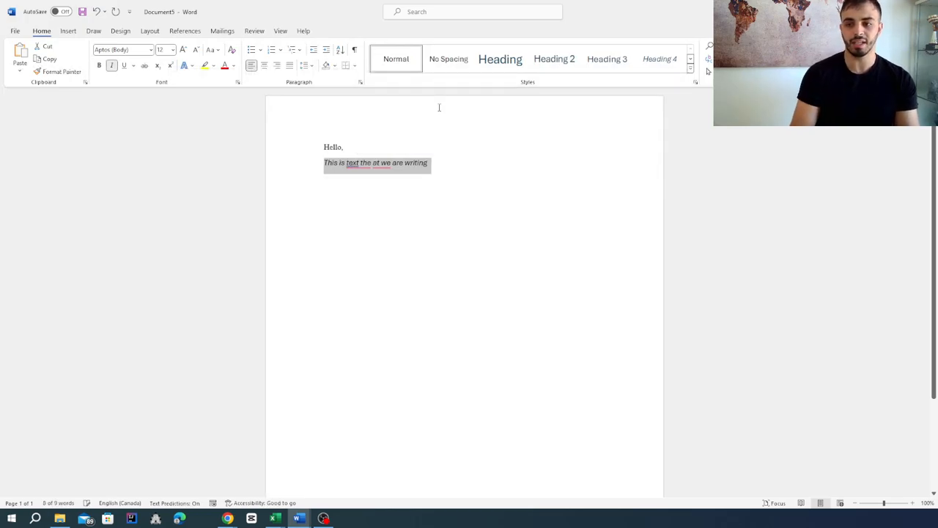
{"action": "left_click", "coordinate": [429, 218]}
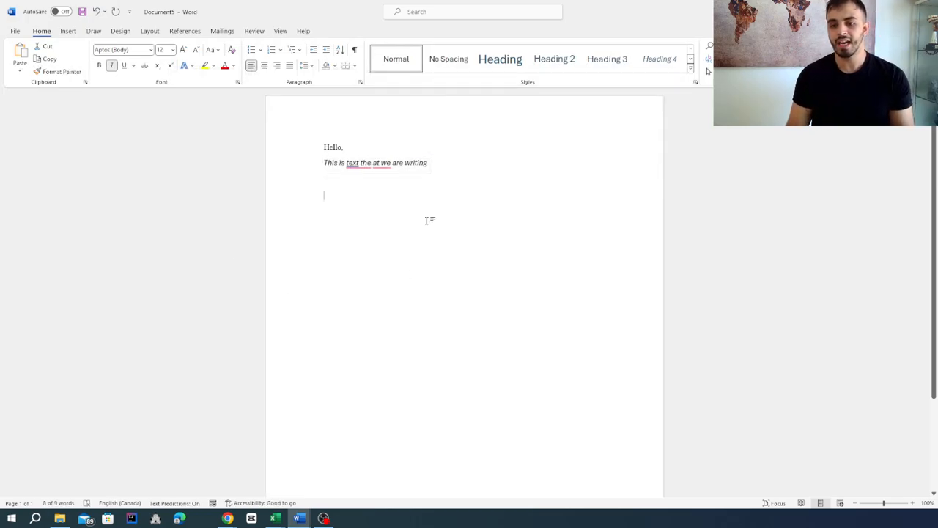
- Turn off italics for the whole second line and deselect it
{"action": "triple_click", "coordinate": [408, 163]}
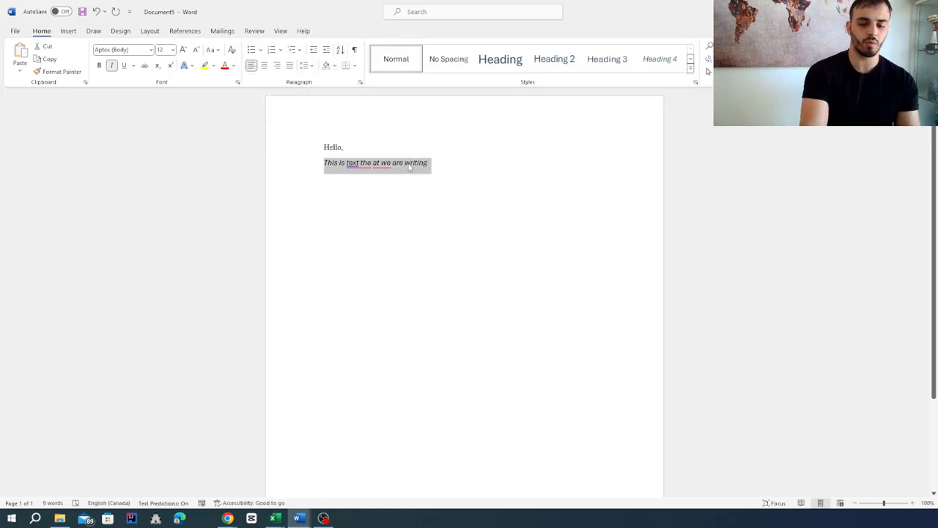
{"action": "key", "text": "ctrl+i"}
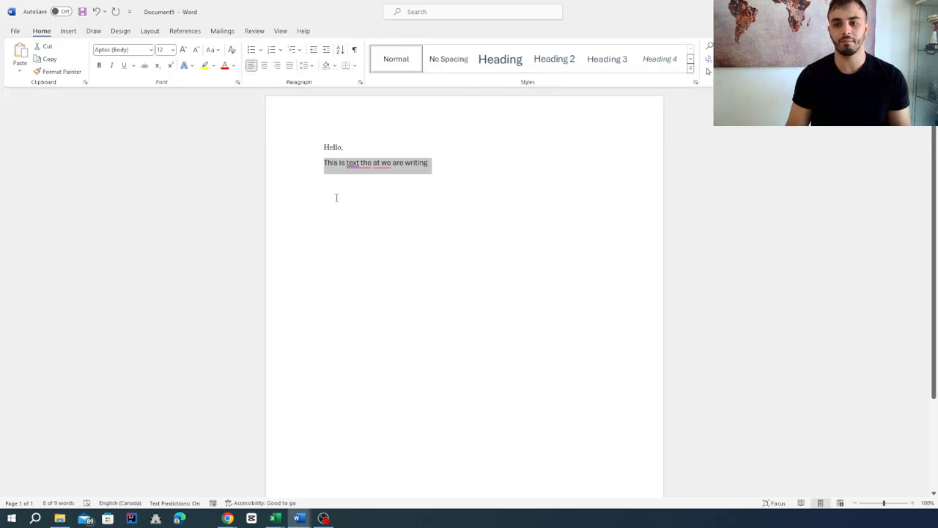
{"action": "left_click", "coordinate": [336, 197]}
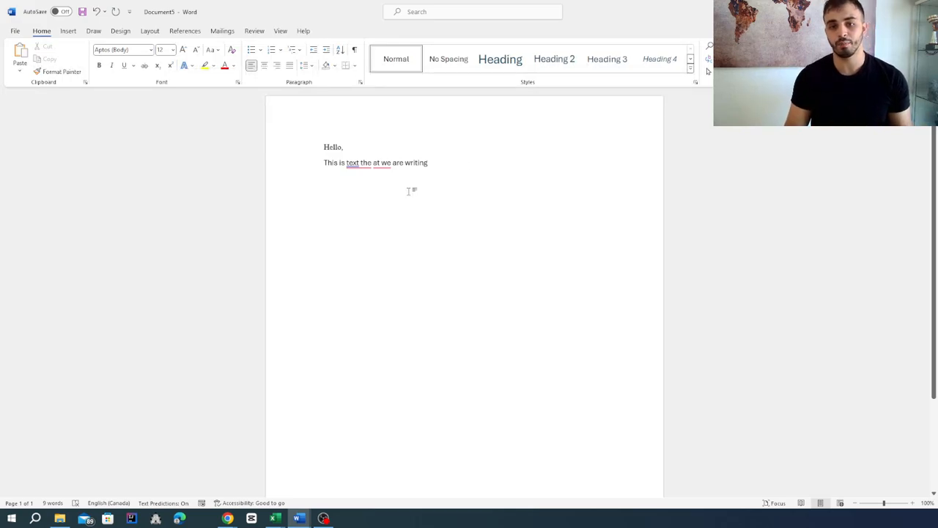
- Set the font size of the whole second line to 20
{"action": "left_click", "coordinate": [377, 163]}
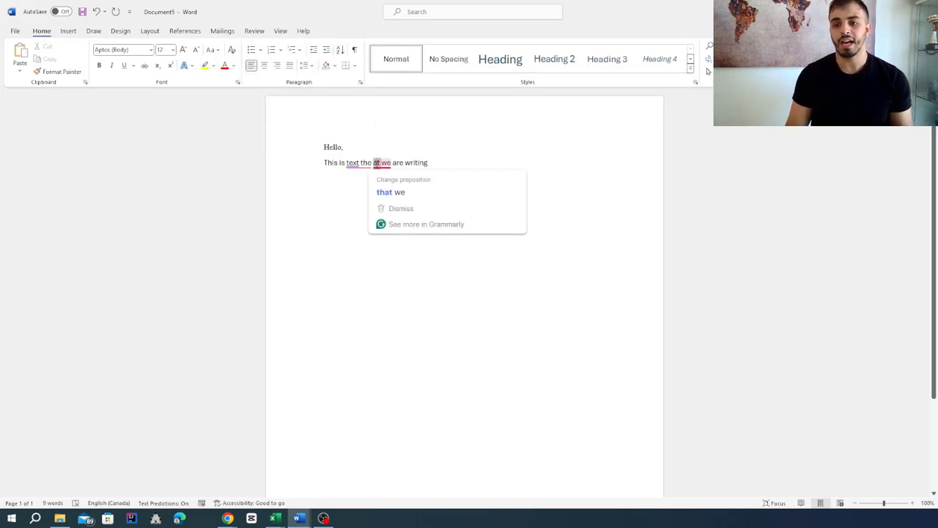
{"action": "left_click", "coordinate": [173, 50]}
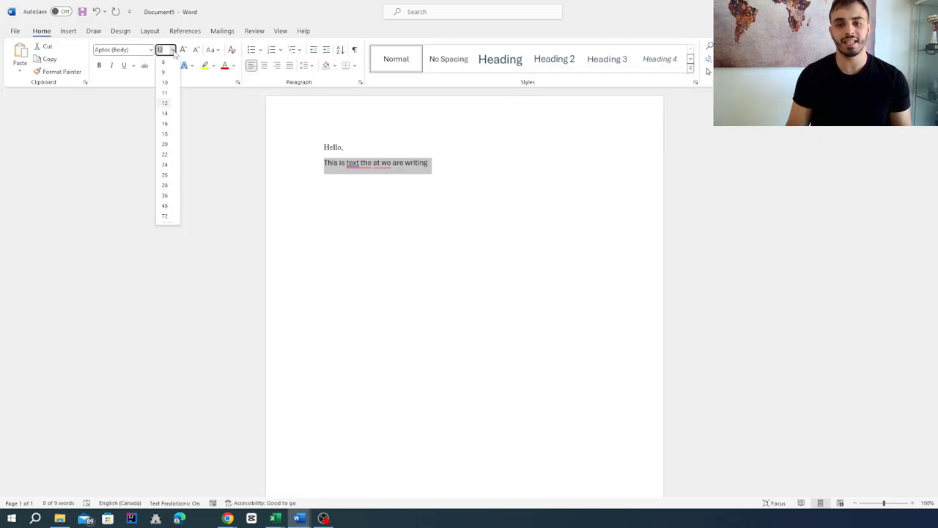
{"action": "left_click", "coordinate": [168, 145]}
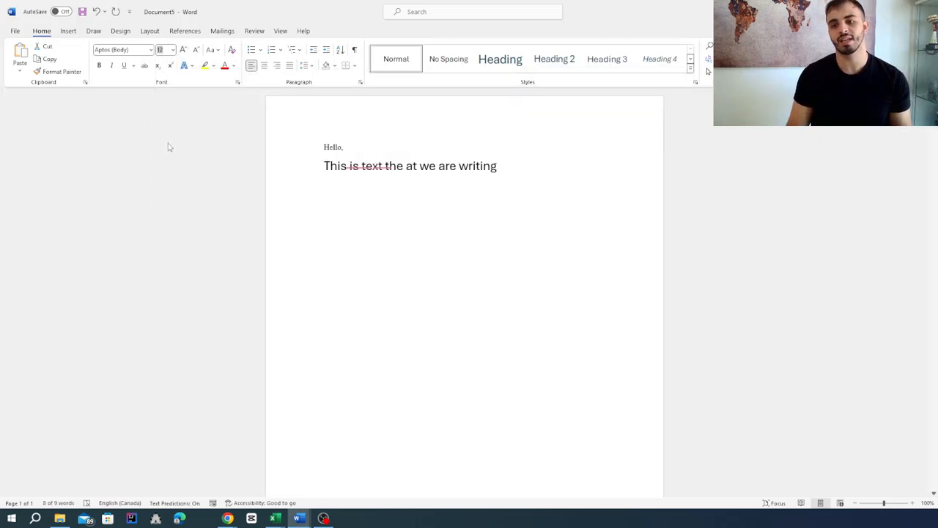
{"action": "left_click", "coordinate": [481, 225]}
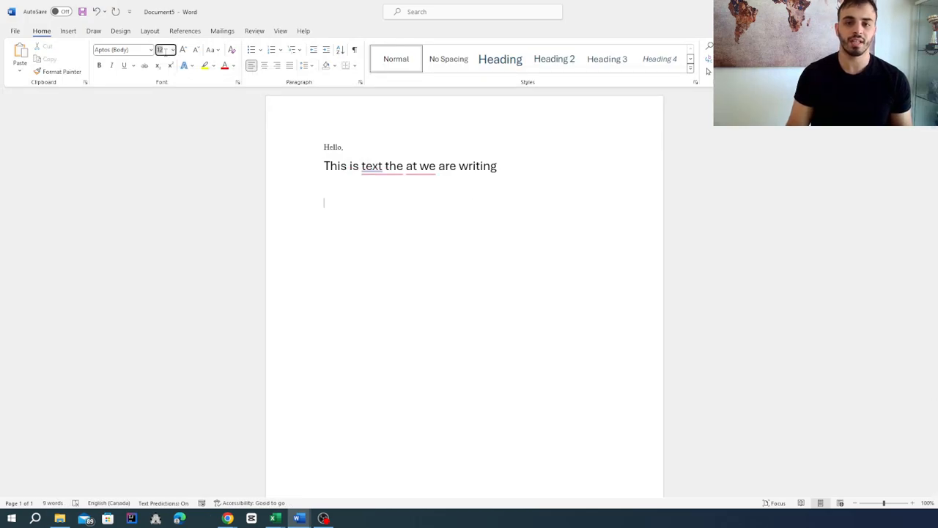
- Decrease the second line's font size by two increments to 16 and increase it back to 20
{"action": "triple_click", "coordinate": [378, 166]}
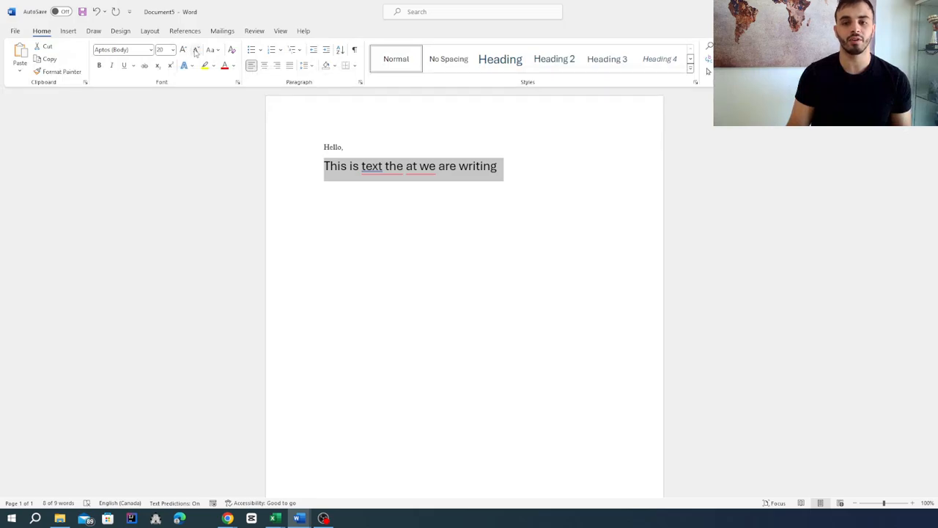
{"action": "left_click", "coordinate": [196, 50]}
{"action": "left_click", "coordinate": [195, 50]}
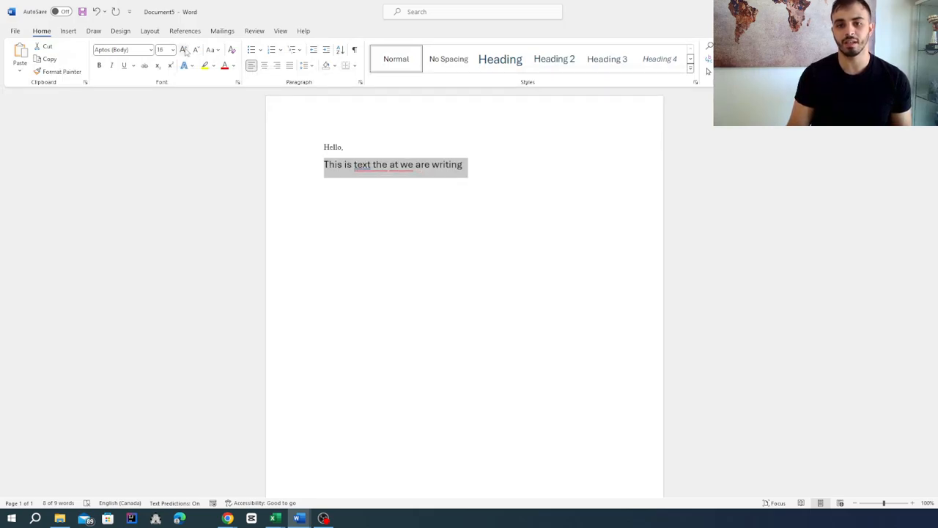
{"action": "left_click", "coordinate": [183, 50]}
{"action": "left_click", "coordinate": [183, 50]}
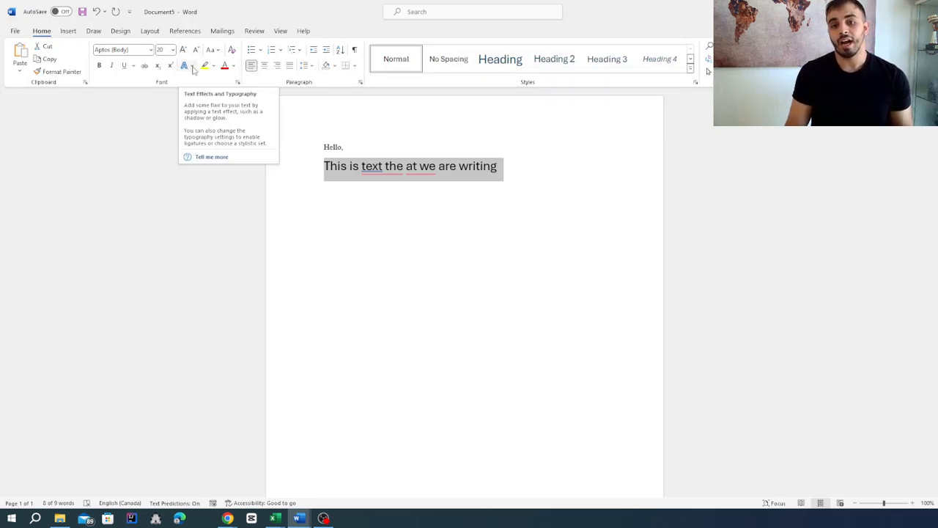
- Apply the bold green text effect to the second line and deselect it
{"action": "left_click", "coordinate": [192, 67]}
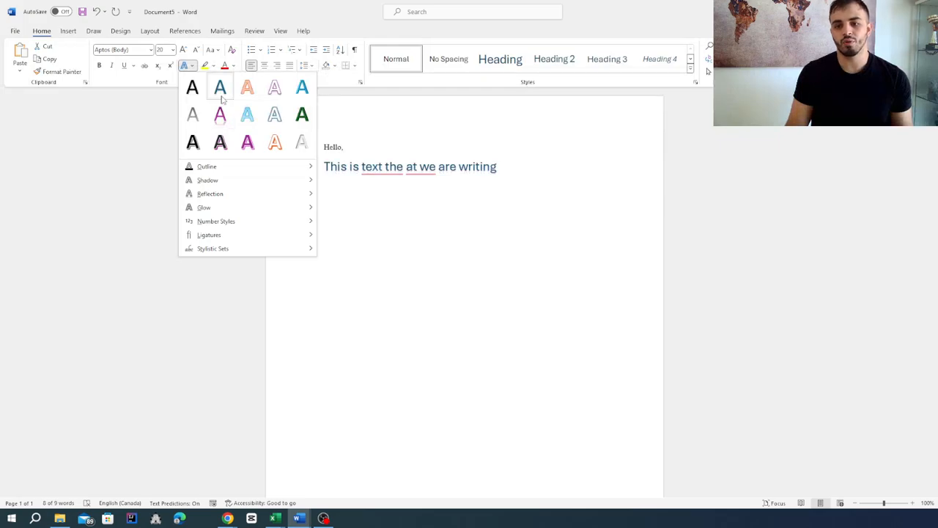
{"action": "left_click", "coordinate": [302, 116]}
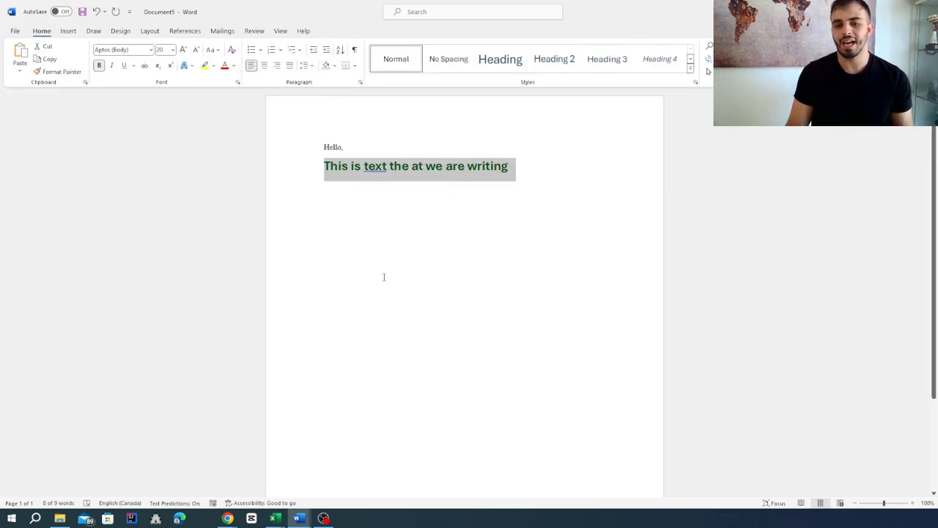
{"action": "left_click", "coordinate": [379, 245]}
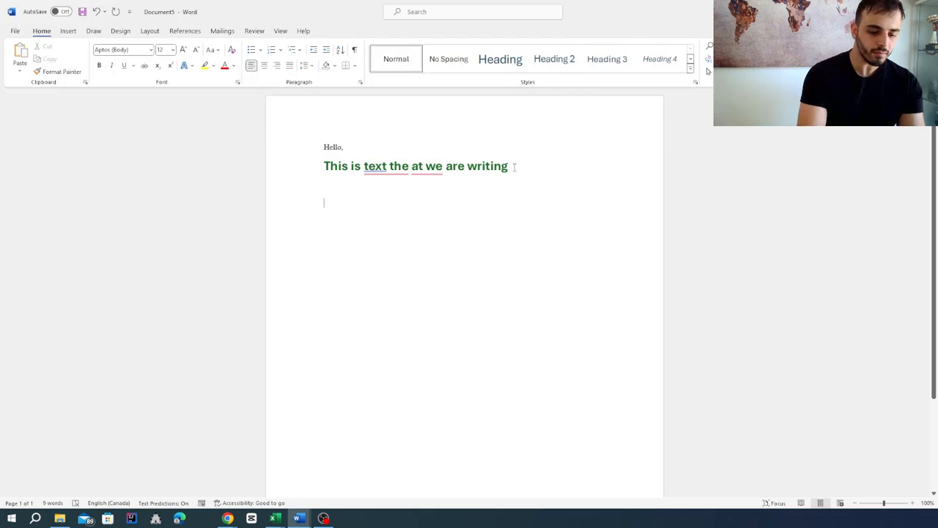
- Write "This is text" below the second line and copy the green line's formatting onto it with Format Painter
{"action": "type", "text": "This is text"}
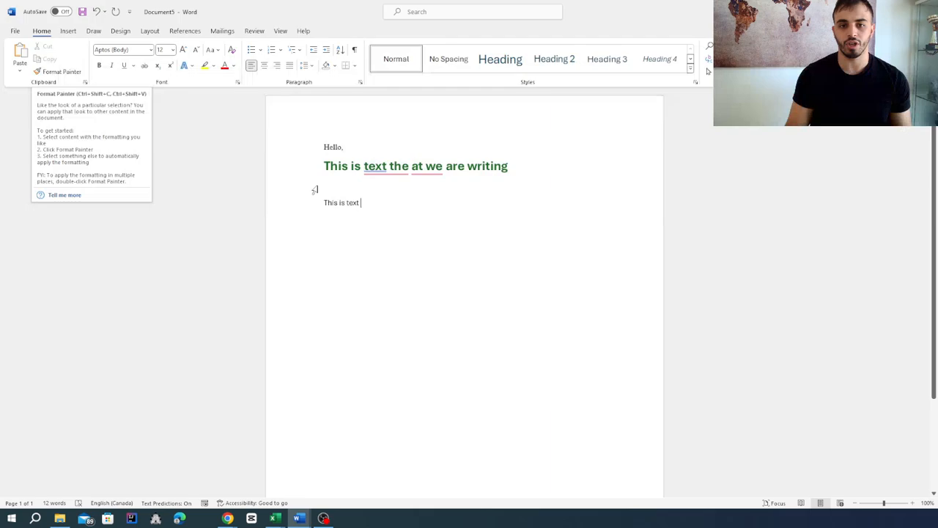
{"action": "double_click", "coordinate": [375, 166]}
{"action": "triple_click", "coordinate": [375, 165]}
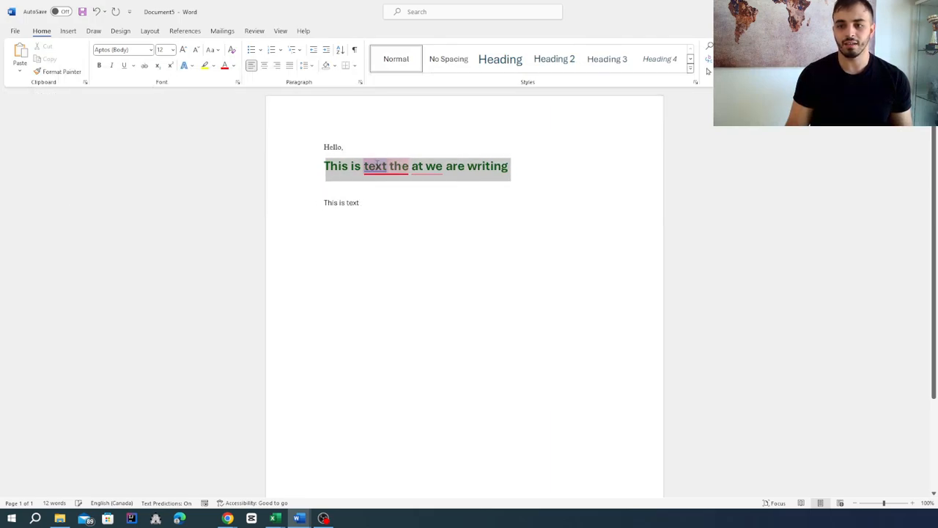
{"action": "left_click", "coordinate": [57, 71]}
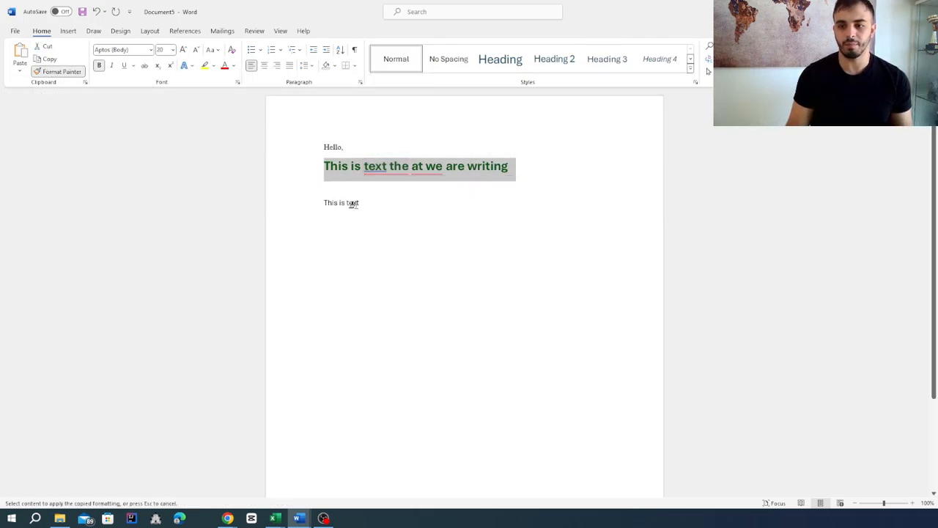
{"action": "left_click_drag", "start_coordinate": [359, 204], "coordinate": [328, 203]}
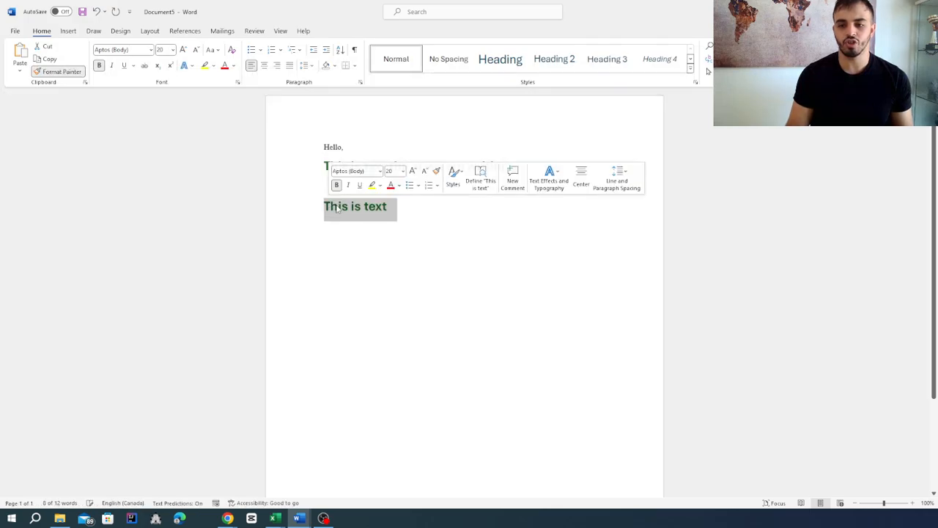
{"action": "left_click", "coordinate": [351, 207]}
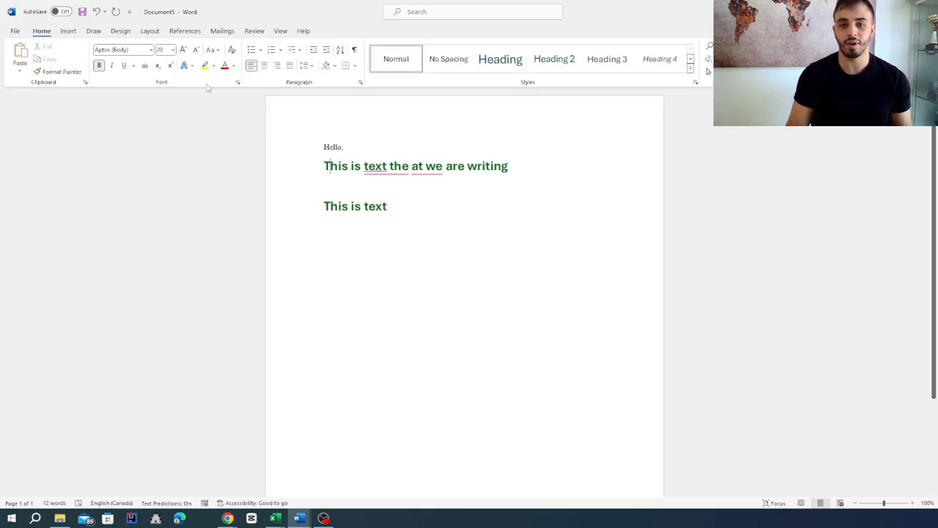
- Copy the second line's green formatting onto the word "Hello," with Format Painter
{"action": "left_click", "coordinate": [53, 74]}
{"action": "left_click_drag", "start_coordinate": [318, 146], "coordinate": [351, 150]}
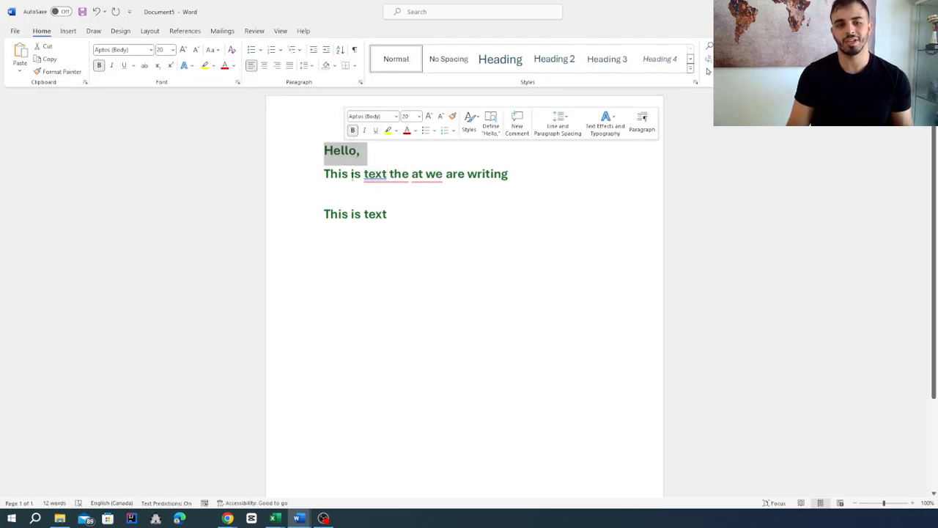
{"action": "left_click", "coordinate": [339, 173]}
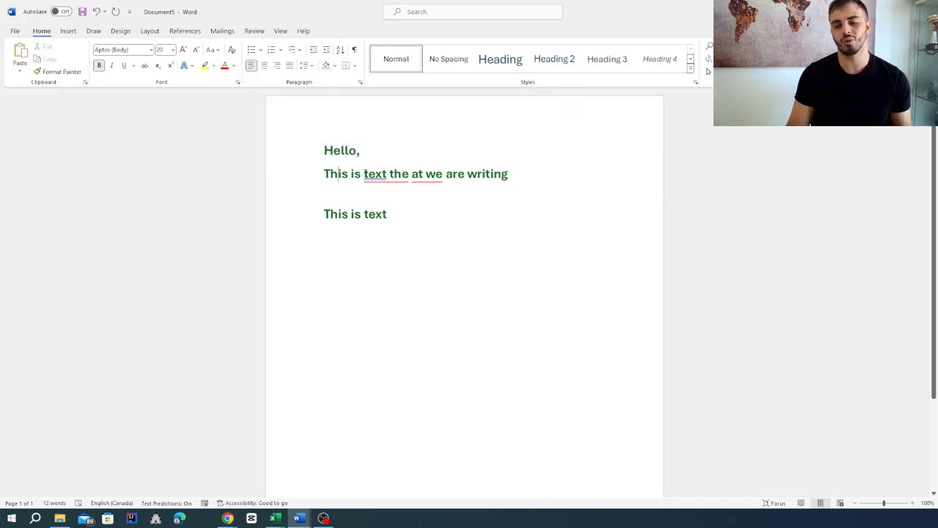
- Accept the suggested correction "the text" in the second line, and undo both that correction and the formatting copied to "Hello,"
{"action": "mouse_move", "coordinate": [385, 174]}
{"action": "left_click", "coordinate": [427, 221]}
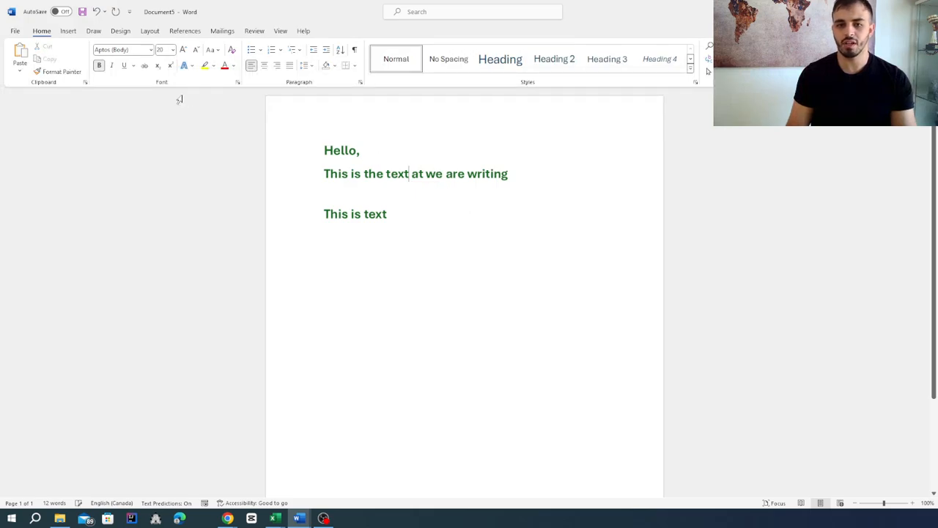
{"action": "key", "text": "ctrl+z"}
{"action": "key", "text": "ctrl+z"}
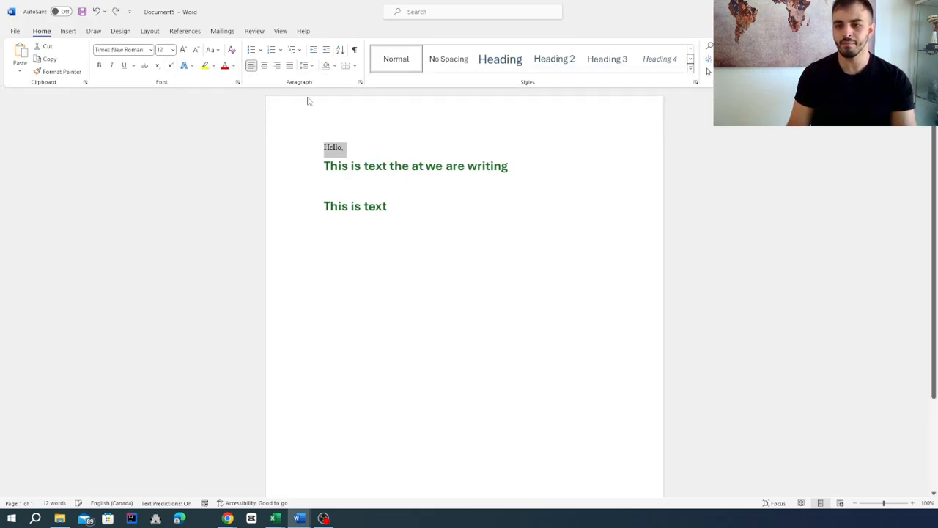
- Undo the green formatting copied to the "This is text" line and the typing of that line, and redo the typing
{"action": "left_click", "coordinate": [373, 189]}
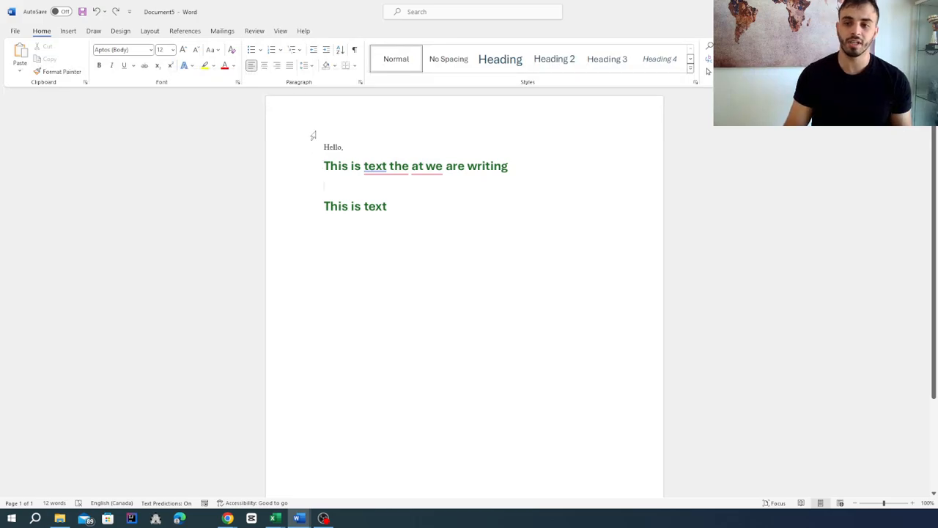
{"action": "left_click", "coordinate": [96, 13]}
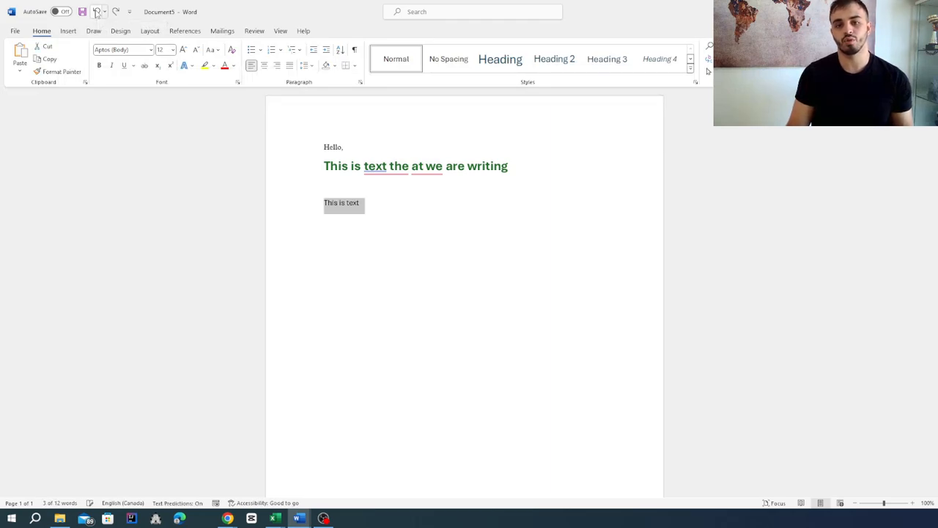
{"action": "left_click", "coordinate": [96, 12]}
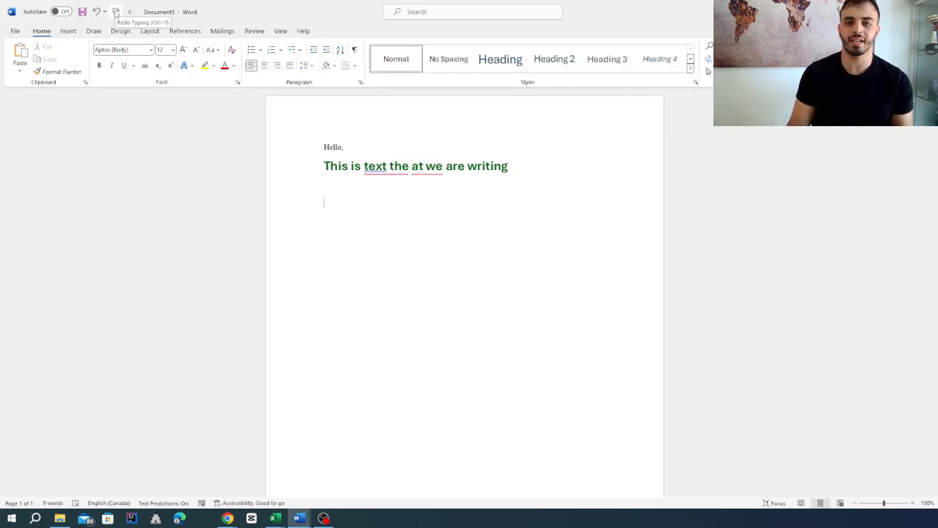
{"action": "left_click", "coordinate": [115, 13]}
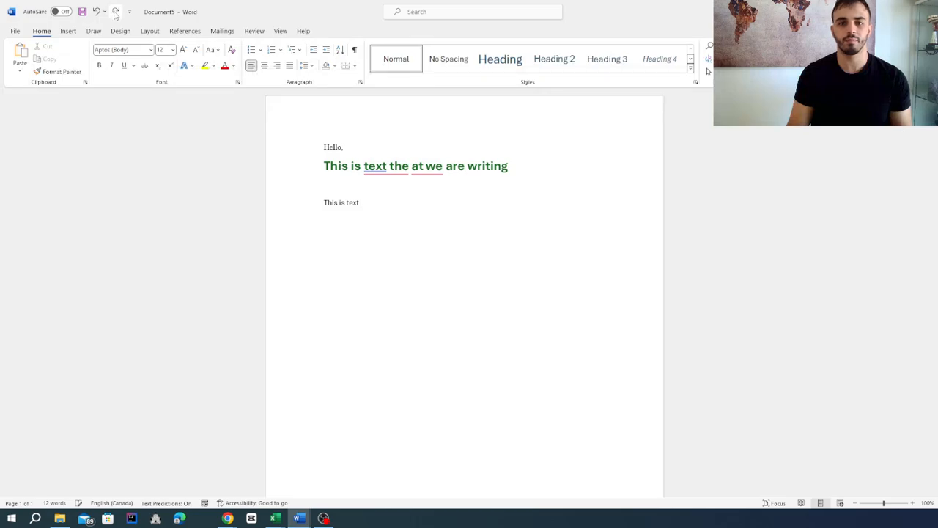
- Undo the typing of "This is text" and the bold green text effect on the second line
{"action": "left_click", "coordinate": [97, 11]}
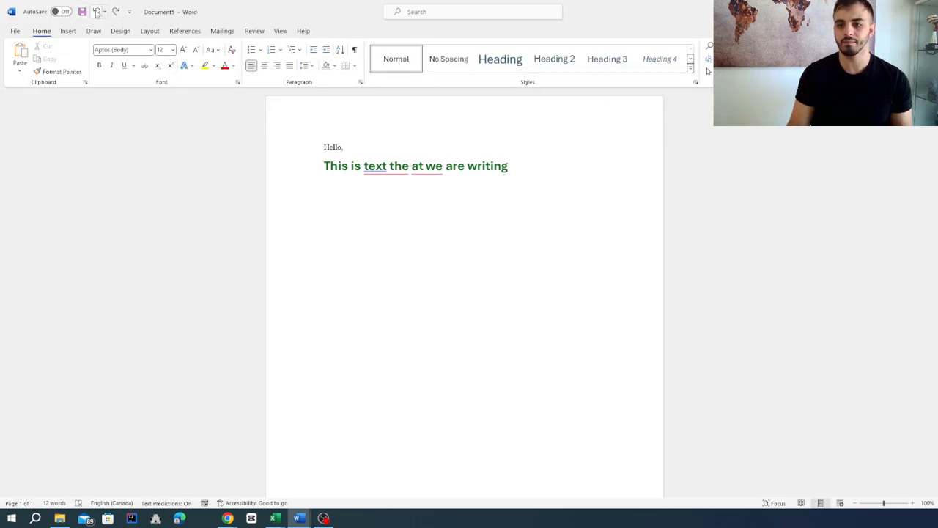
{"action": "left_click", "coordinate": [97, 11]}
{"action": "left_click", "coordinate": [397, 274]}
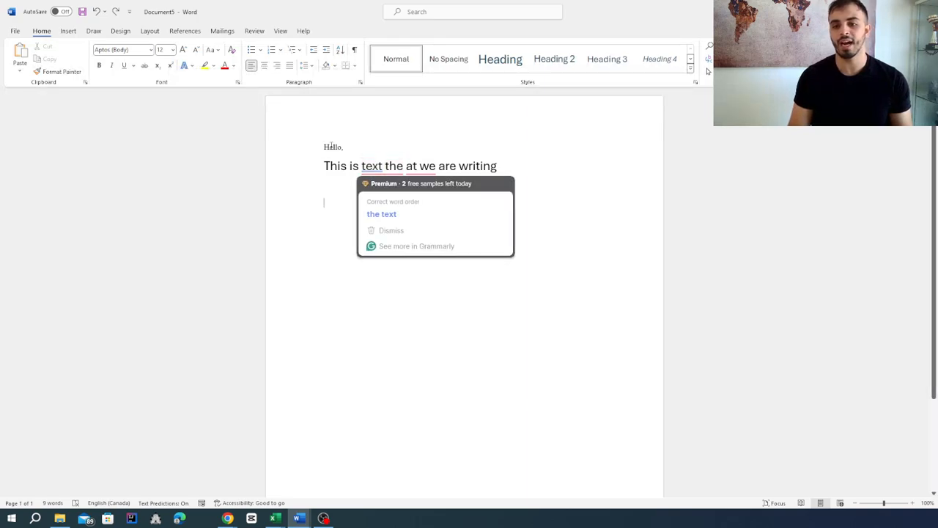
- Highlight both lines of text in yellow and set the second line's font colour to red
{"action": "key", "text": "ctrl+a"}
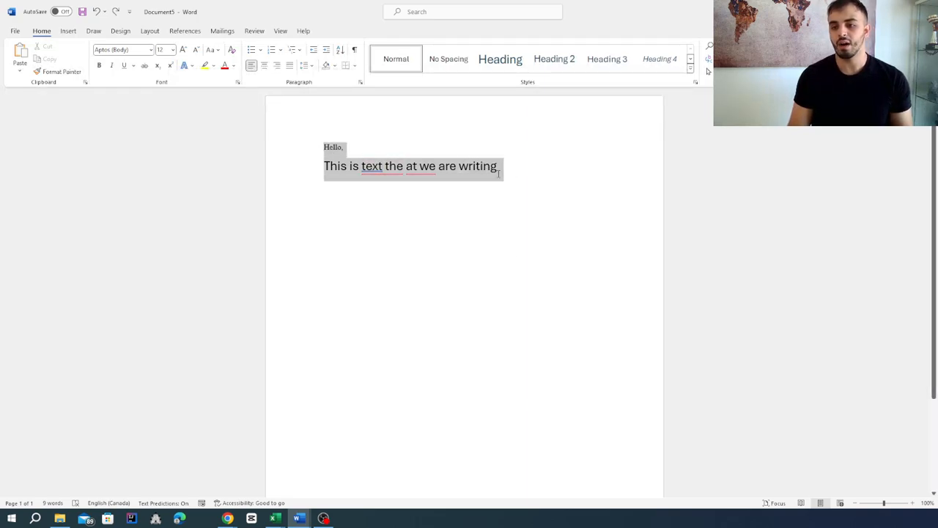
{"action": "left_click", "coordinate": [204, 66]}
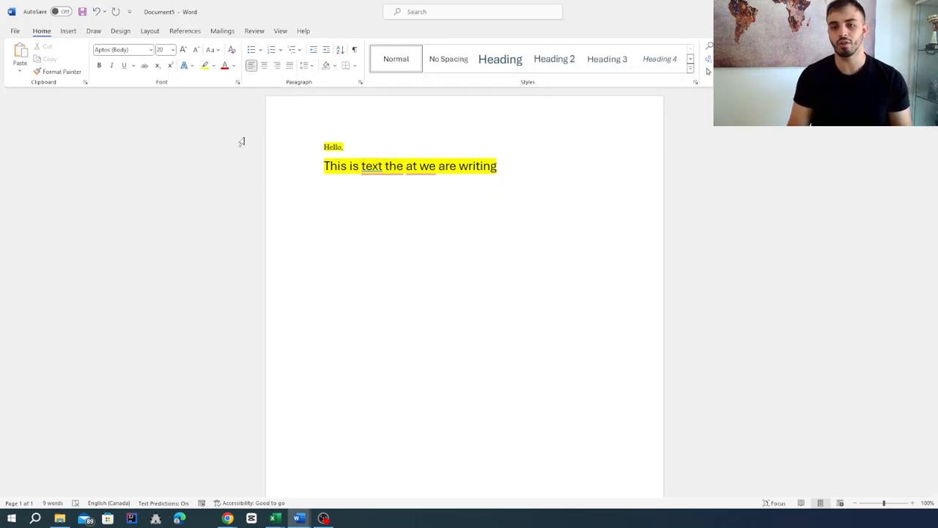
{"action": "triple_click", "coordinate": [337, 164]}
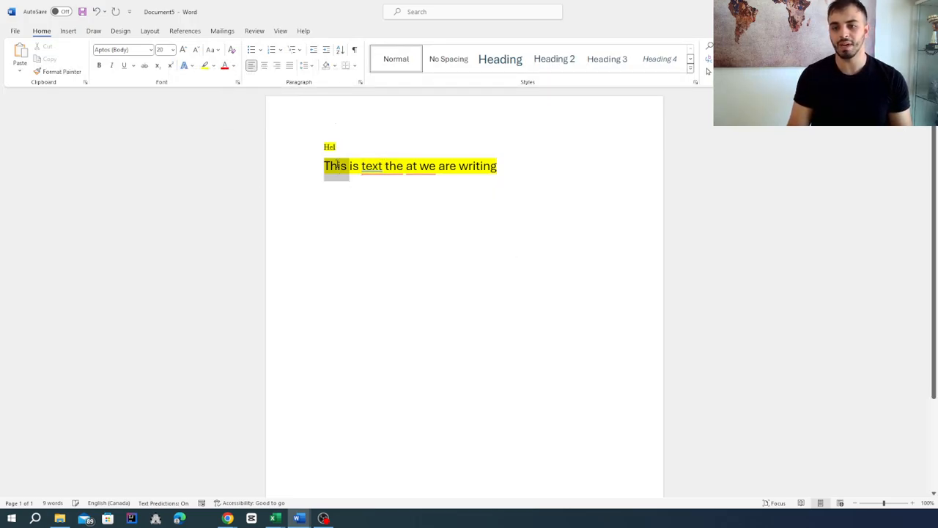
{"action": "left_click", "coordinate": [224, 65]}
{"action": "left_click", "coordinate": [380, 269]}
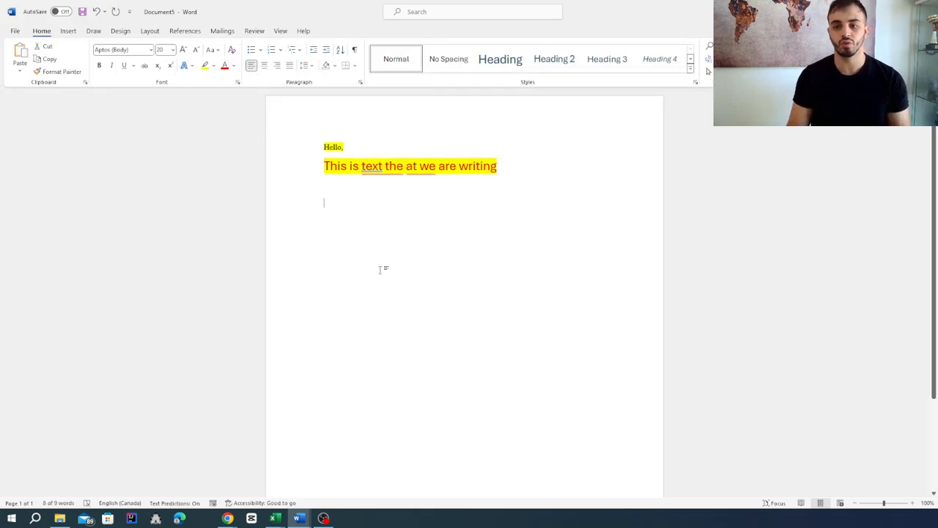
- Set the font colour of the word "This" in the second line to a dark blue theme colour
{"action": "left_click", "coordinate": [235, 64]}
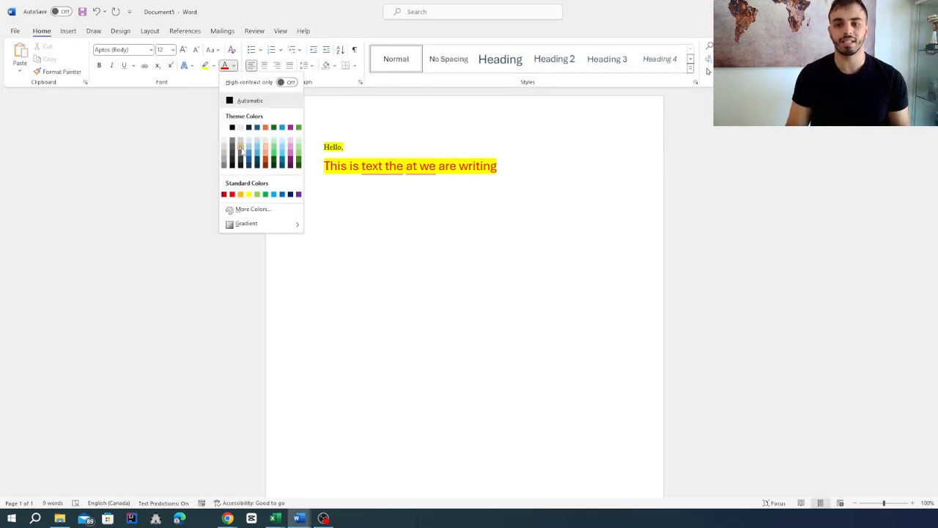
{"action": "left_click", "coordinate": [330, 220]}
{"action": "double_click", "coordinate": [331, 161]}
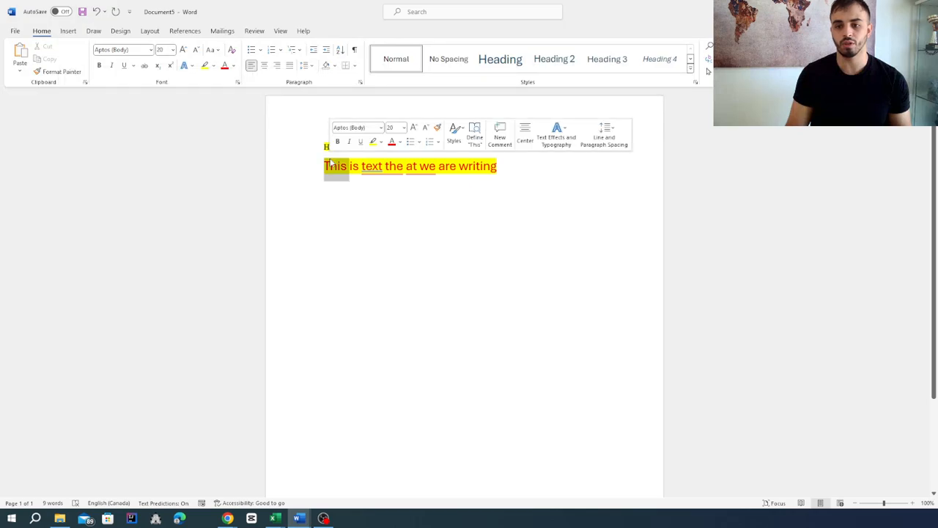
{"action": "left_click", "coordinate": [234, 65]}
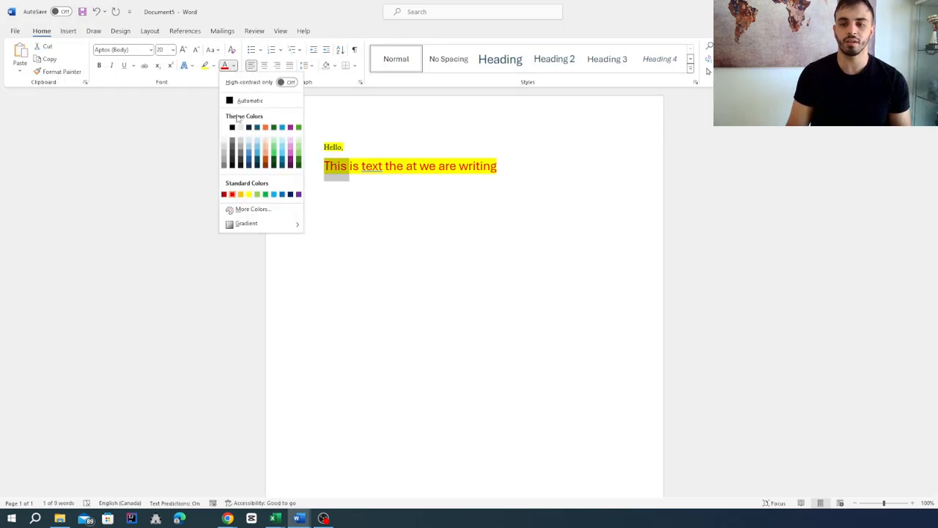
{"action": "left_click", "coordinate": [247, 167]}
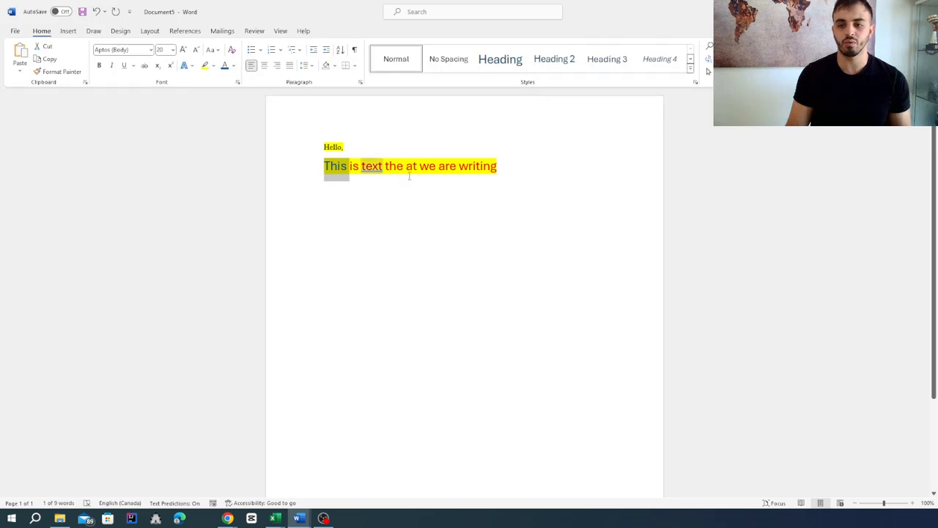
{"action": "left_click", "coordinate": [464, 185]}
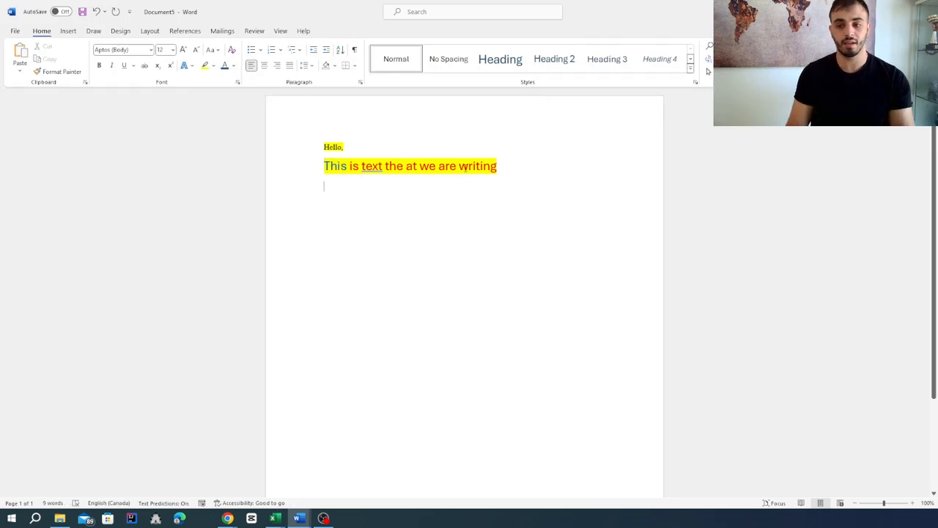
- Undo the blue and red font colours and the yellow highlight, and deselect the text
{"action": "key", "text": "ctrl+z"}
{"action": "key", "text": "ctrl+z"}
{"action": "key", "text": "ctrl+z"}
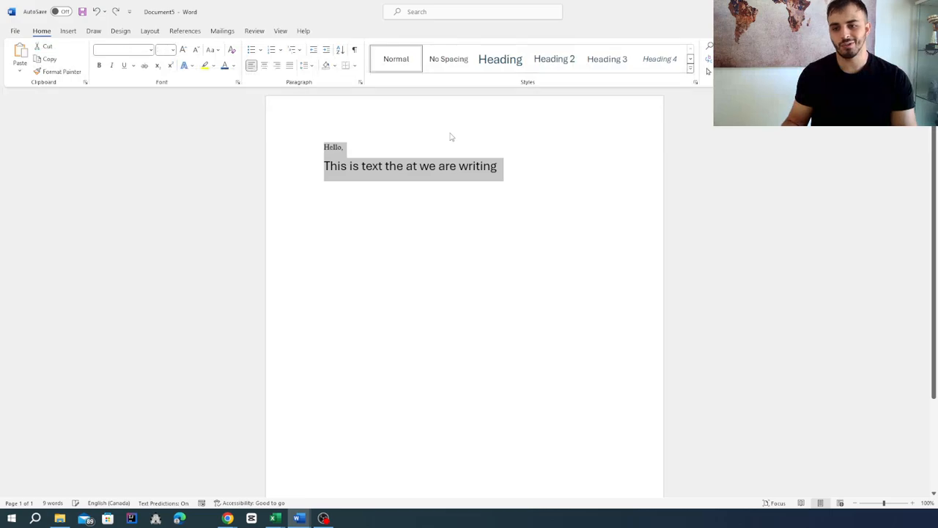
{"action": "left_click", "coordinate": [451, 132]}
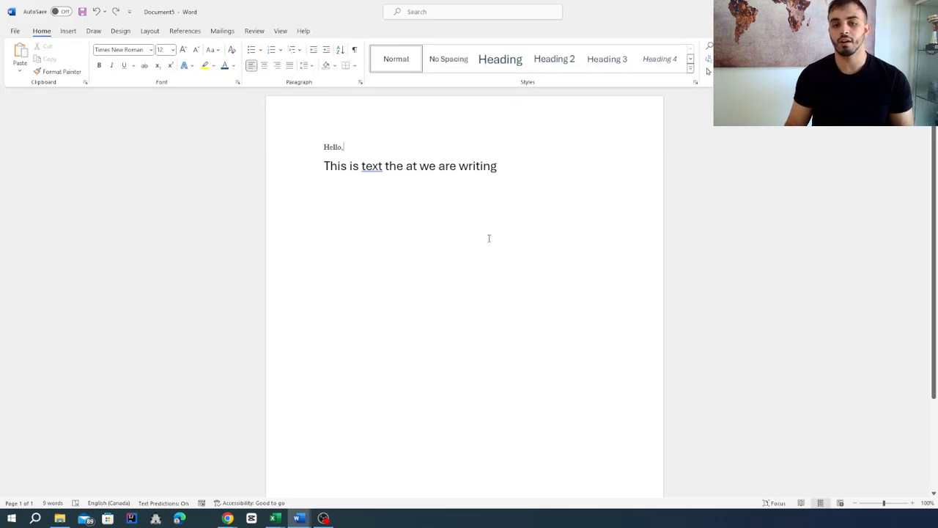
- Try centre and left alignment on the "Hello," line, and align it right
{"action": "double_click", "coordinate": [372, 168]}
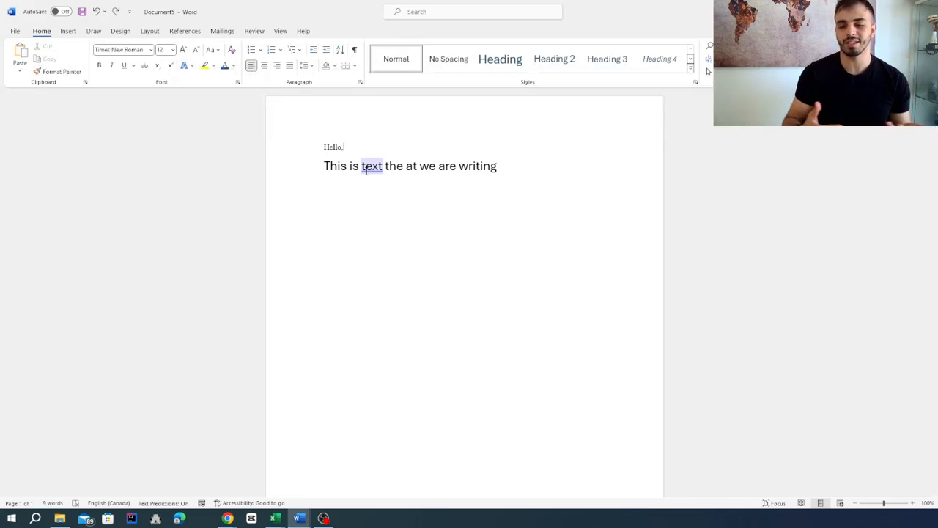
{"action": "left_click", "coordinate": [343, 147]}
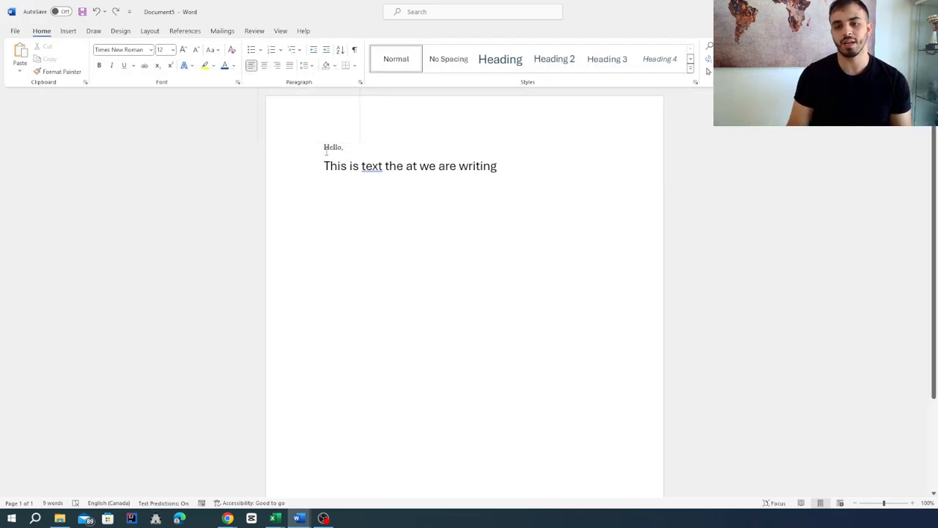
{"action": "left_click", "coordinate": [264, 66]}
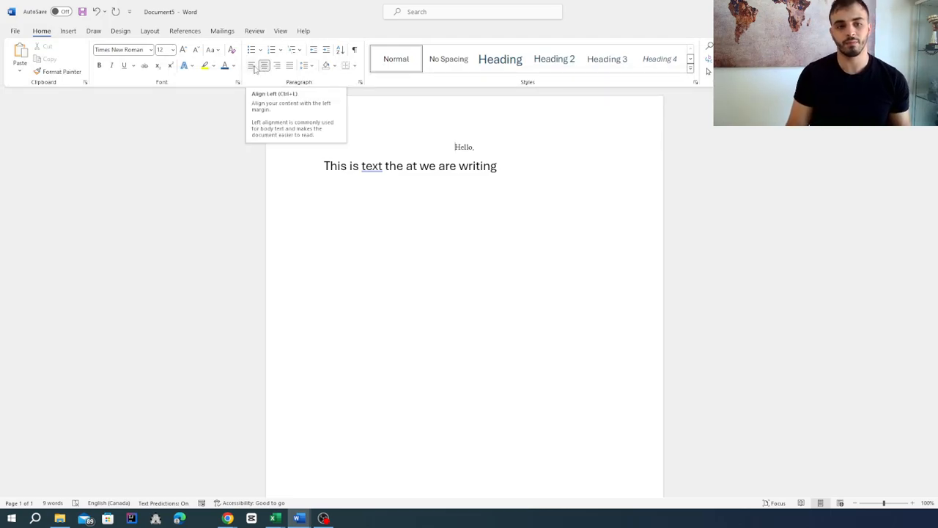
{"action": "left_click", "coordinate": [253, 66]}
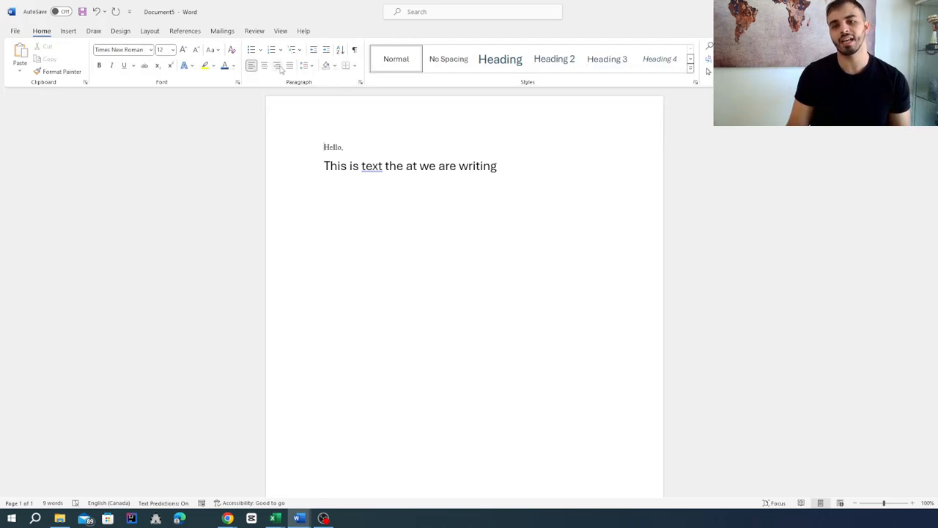
{"action": "left_click", "coordinate": [278, 67]}
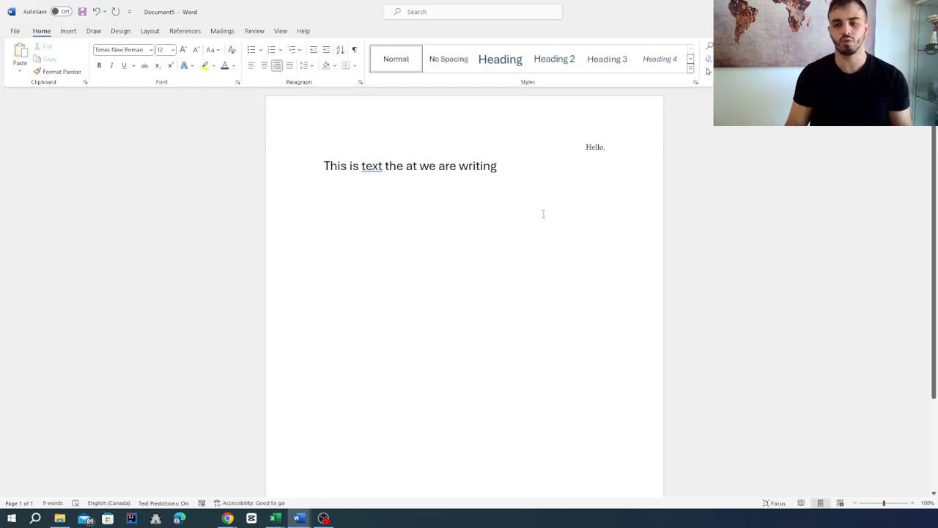
{"action": "left_click", "coordinate": [504, 182]}
{"action": "key", "text": "Return"}
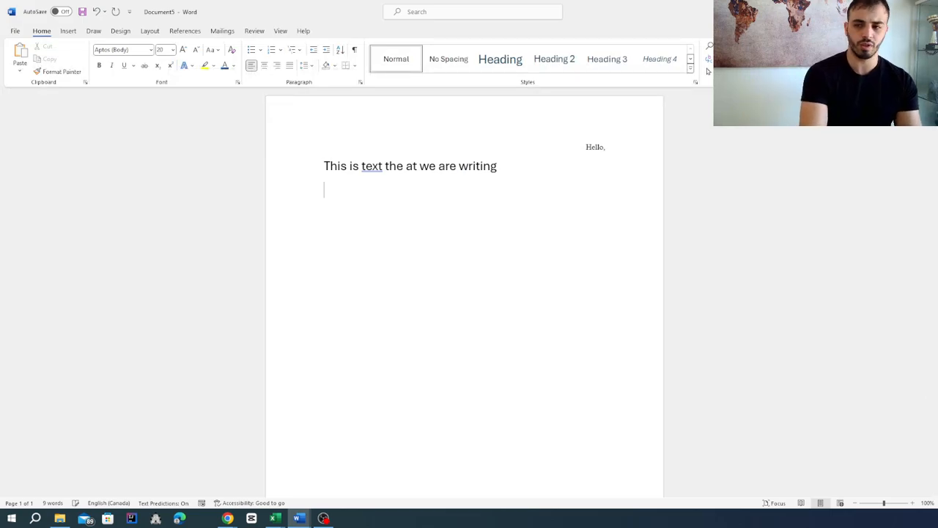
{"action": "type", "text": "jjjjjjjjj"}
{"action": "left_click", "coordinate": [374, 175]}
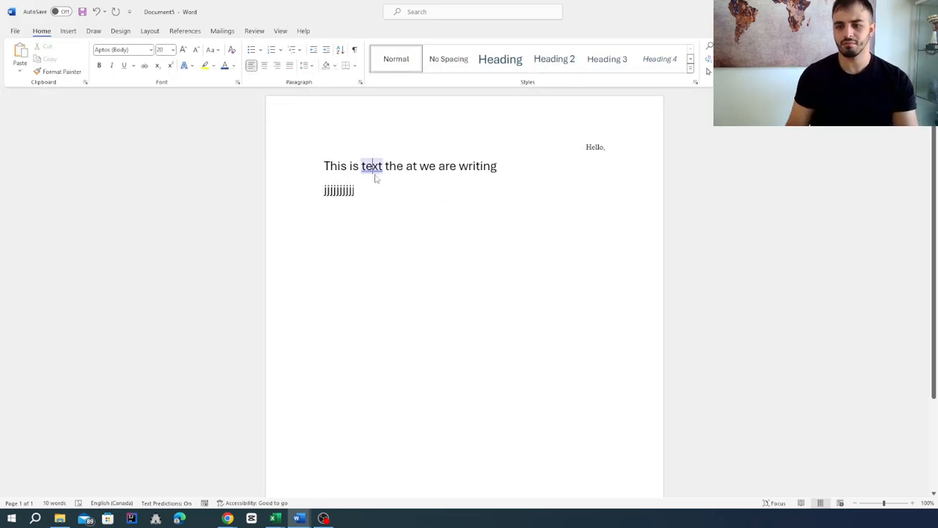
{"action": "double_click", "coordinate": [339, 191]}
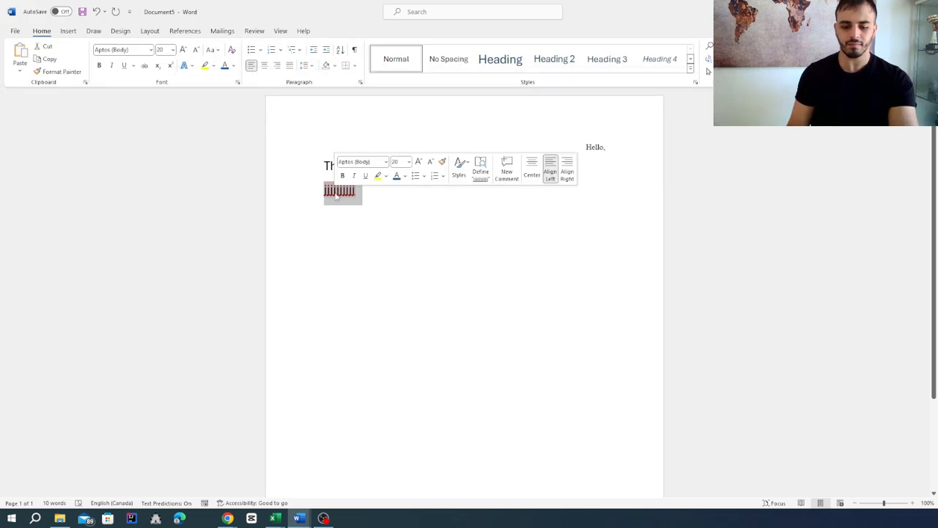
{"action": "key", "text": "BackSpace"}
- Copy the sentence "This is text the at we are writing" and paste it repeatedly to form two paragraphs of three sentences each
{"action": "triple_click", "coordinate": [394, 165]}
{"action": "key", "text": "ctrl+c"}
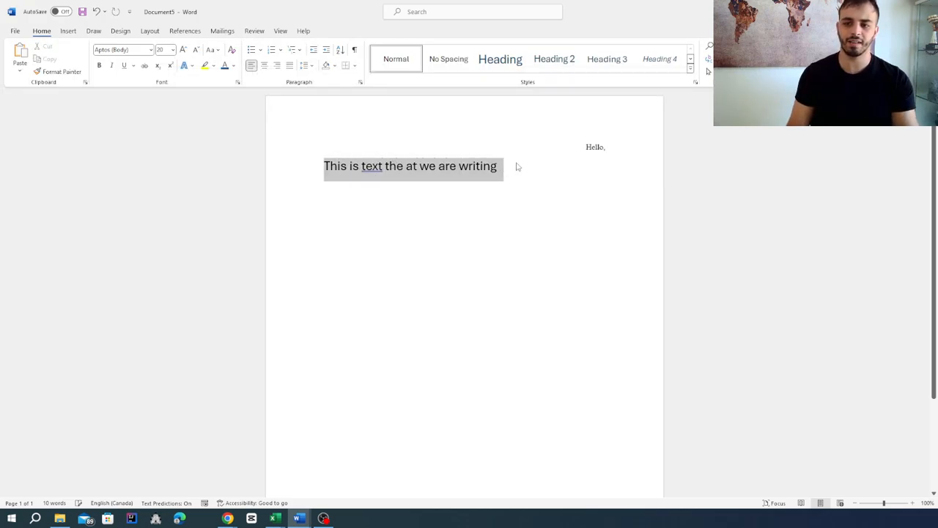
{"action": "left_click", "coordinate": [517, 164]}
{"action": "key", "text": "ctrl+v"}
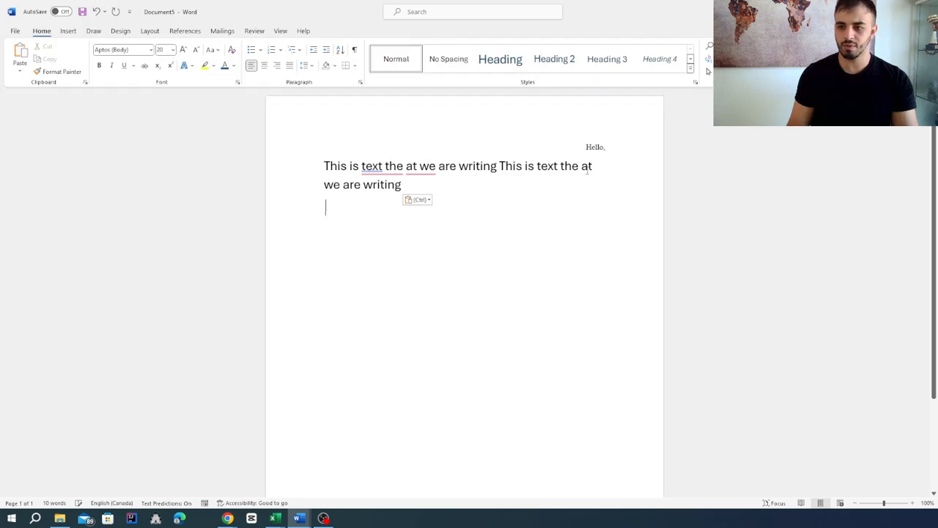
{"action": "key", "text": "Escape"}
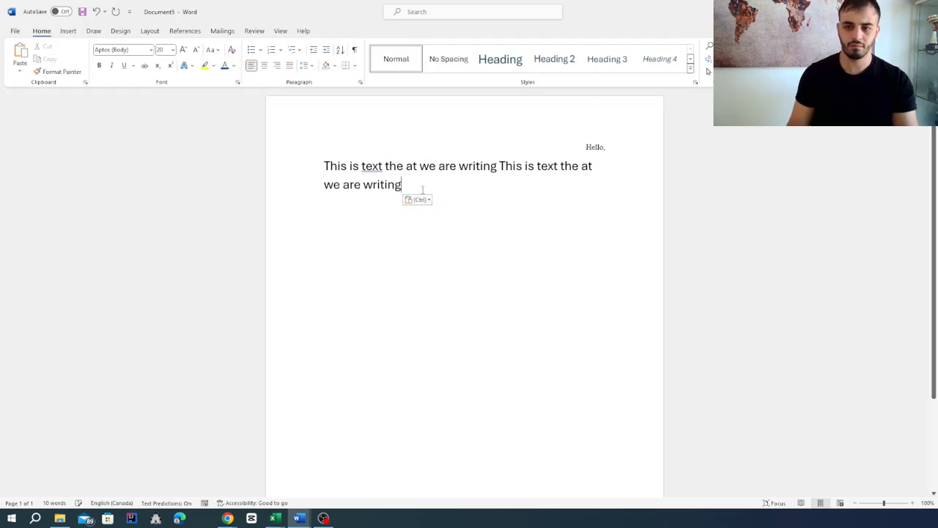
{"action": "key", "text": "ctrl+v"}
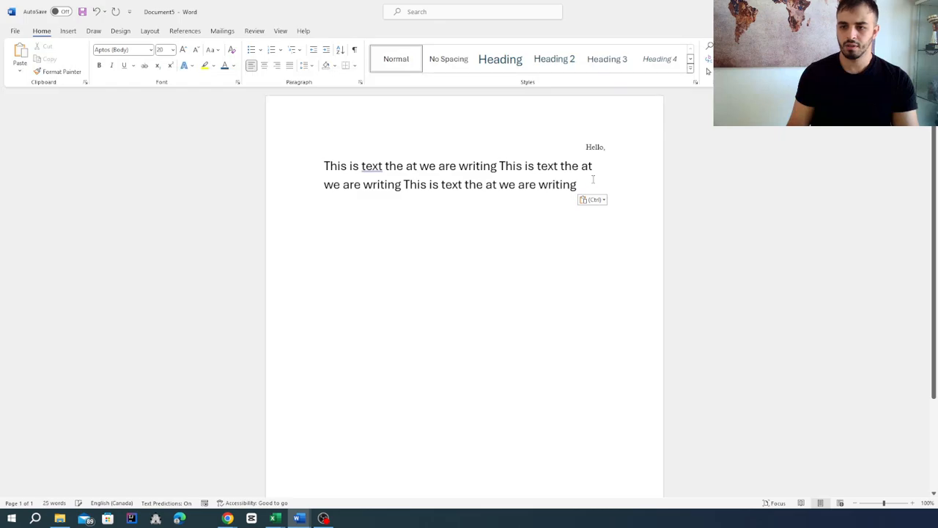
{"action": "key", "text": "ctrl+v"}
{"action": "key", "text": "ctrl+v"}
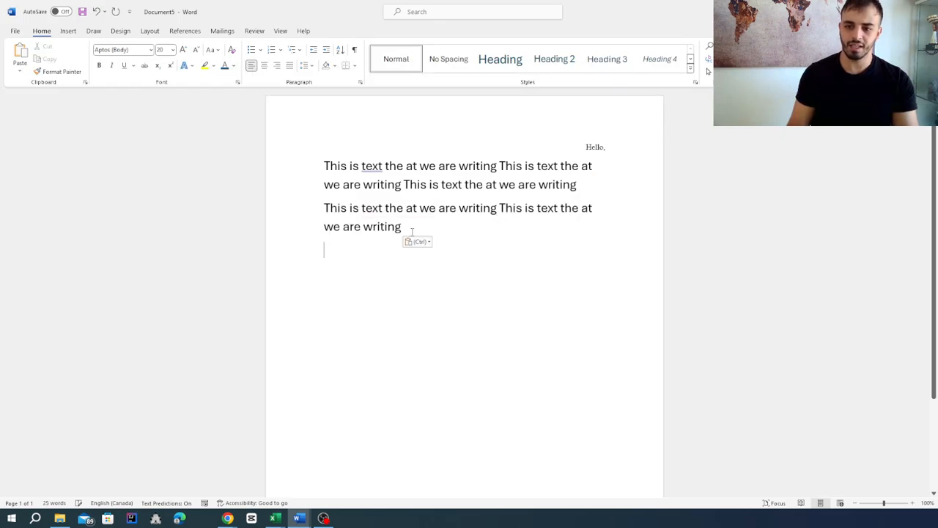
{"action": "key", "text": "ctrl+v"}
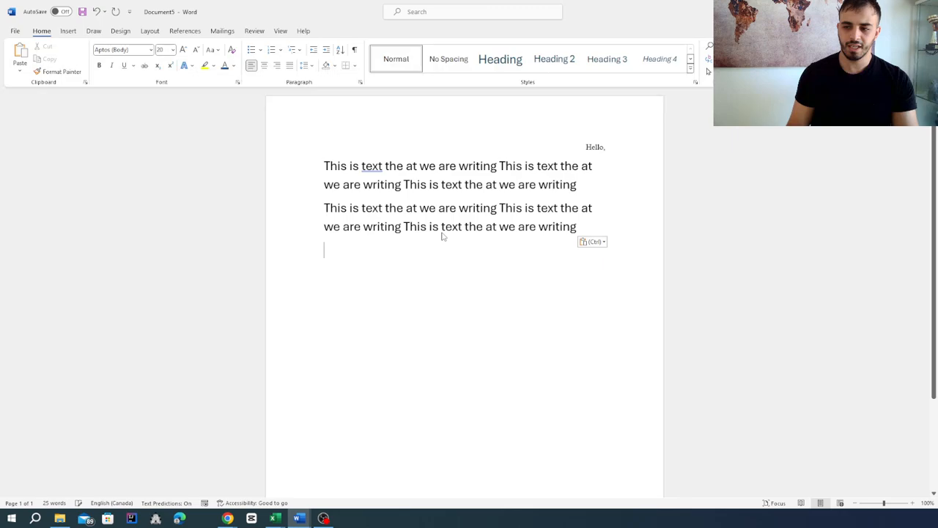
- Paste the copied sentence as three further paragraphs, add a second copy to the first of them, and remove the extra line break
{"action": "key", "text": "ctrl+v"}
{"action": "key", "text": "ctrl+v"}
{"action": "key", "text": "ctrl+v"}
{"action": "left_click", "coordinate": [513, 252]}
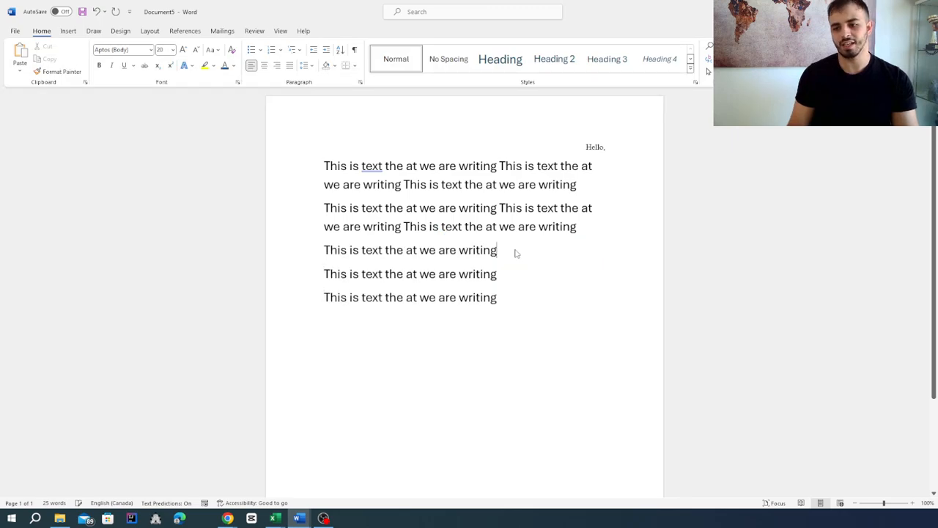
{"action": "key", "text": "ctrl+v"}
{"action": "key", "text": "BackSpace"}
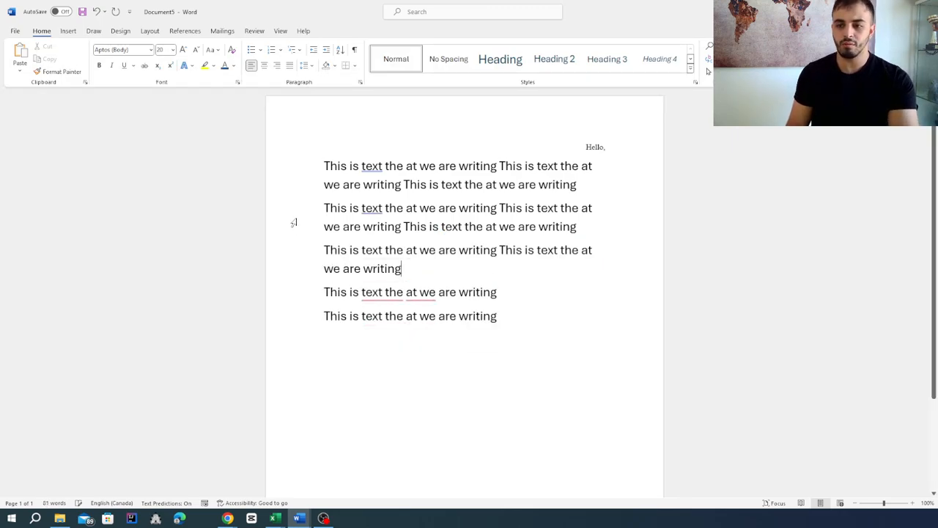
- Justify all the paragraphs below the "Hello," line
{"action": "left_click_drag", "start_coordinate": [323, 165], "coordinate": [505, 323]}
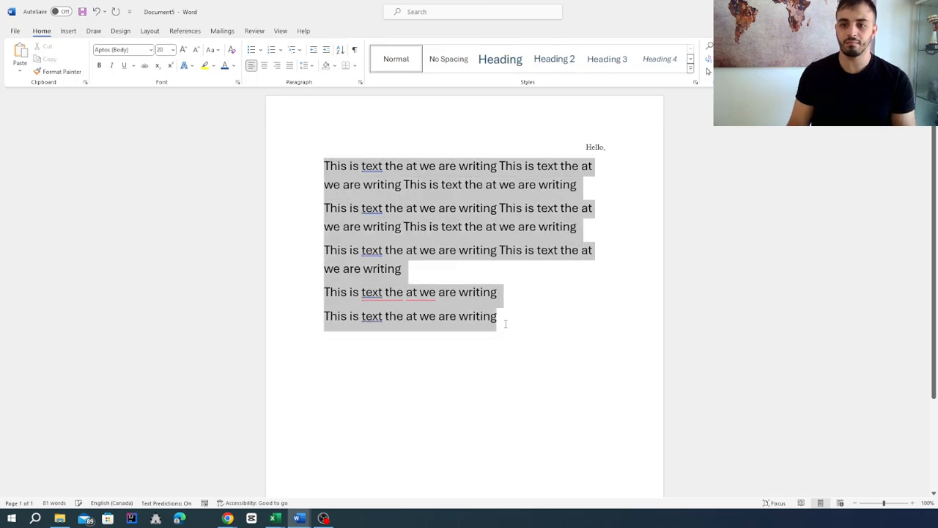
{"action": "left_click", "coordinate": [290, 67]}
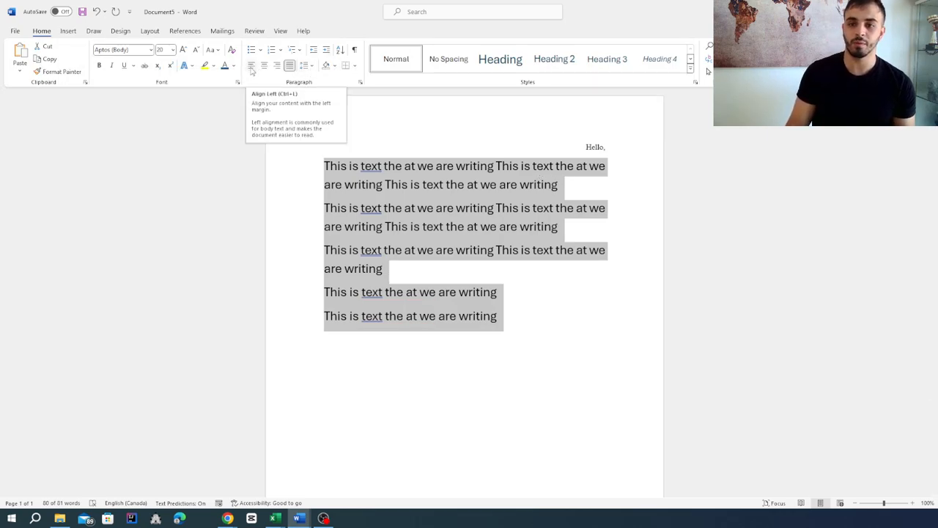
- Try left, centre and right alignment on the paragraphs below "Hello," and align them left
{"action": "left_click", "coordinate": [251, 67]}
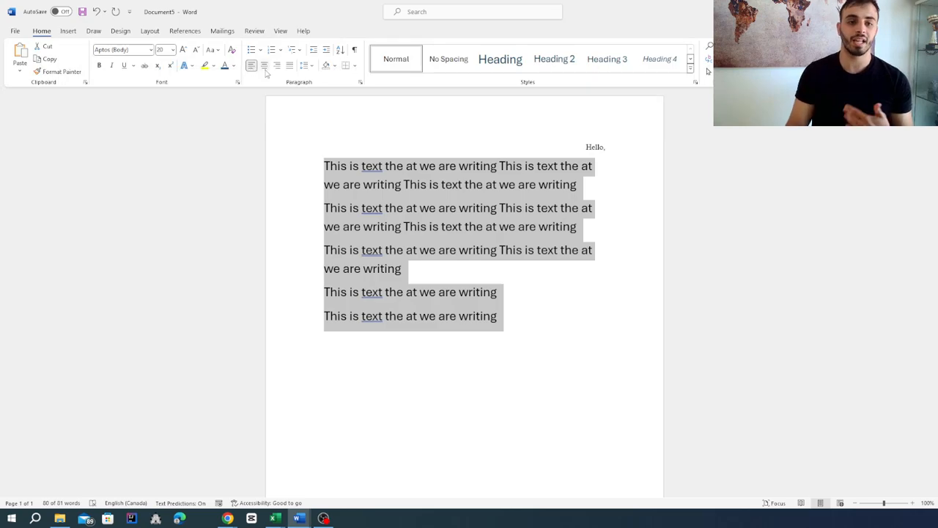
{"action": "left_click", "coordinate": [265, 67]}
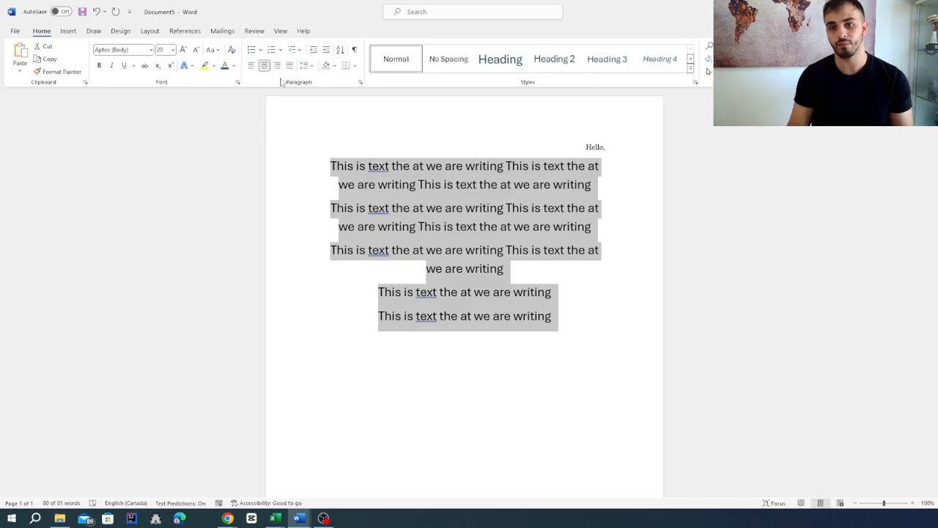
{"action": "left_click", "coordinate": [277, 67]}
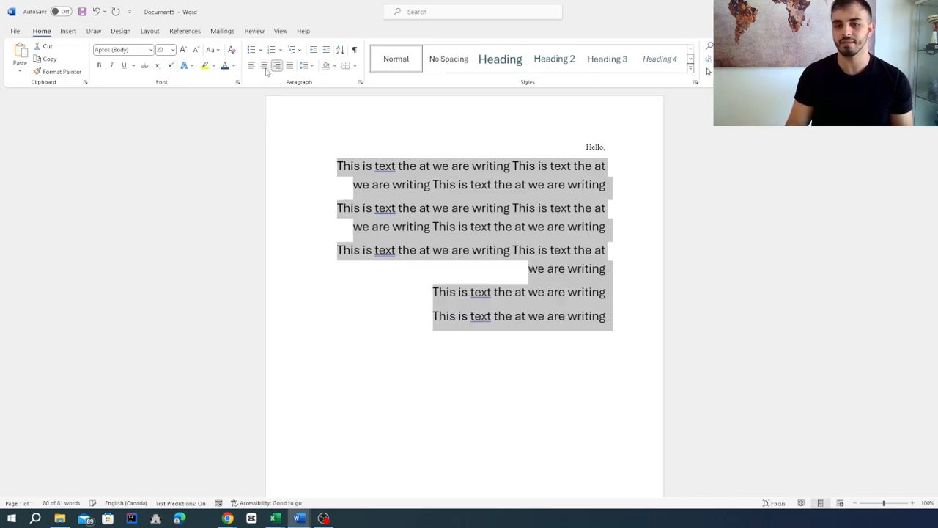
{"action": "left_click", "coordinate": [252, 66]}
{"action": "left_click", "coordinate": [352, 250]}
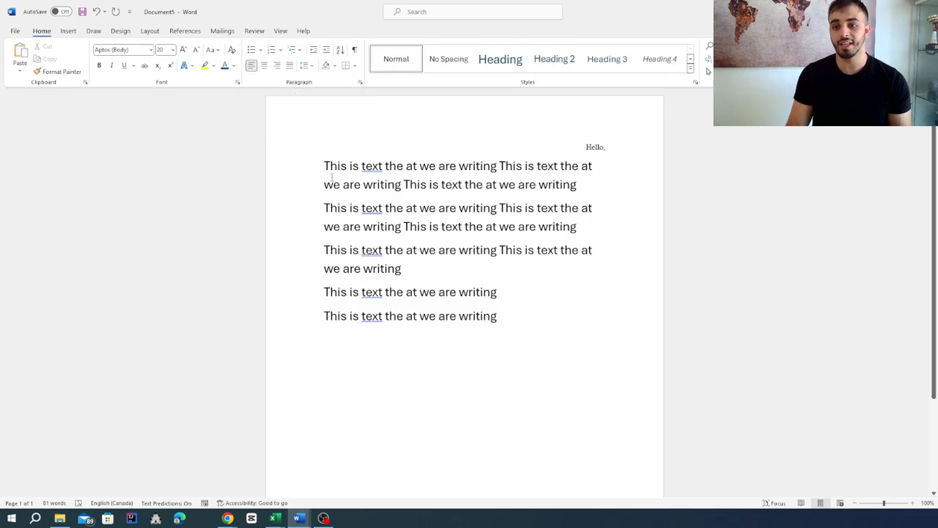
- Try bullets and 1) 2) 3) numbering on the paragraphs below "Hello," and format them as an A. B. C. list
{"action": "left_click_drag", "start_coordinate": [324, 166], "coordinate": [497, 312]}
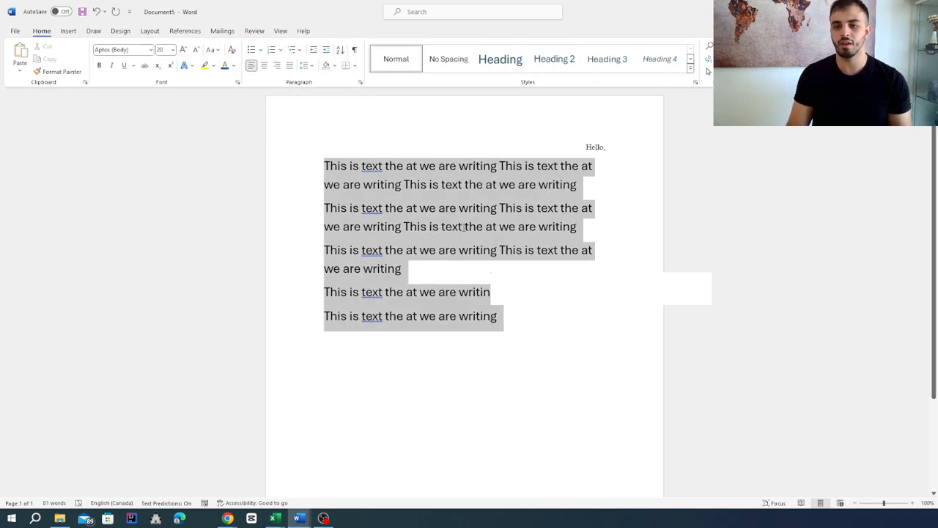
{"action": "left_click", "coordinate": [250, 49]}
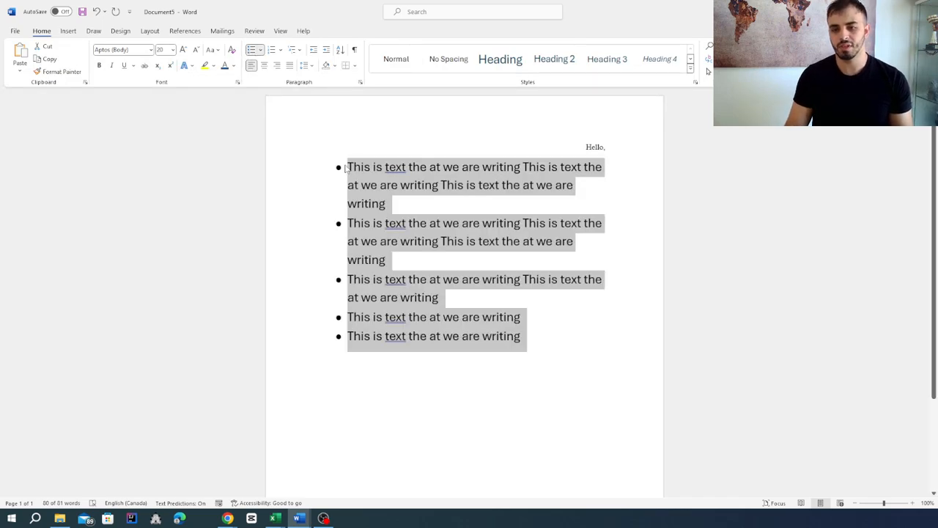
{"action": "left_click", "coordinate": [282, 51]}
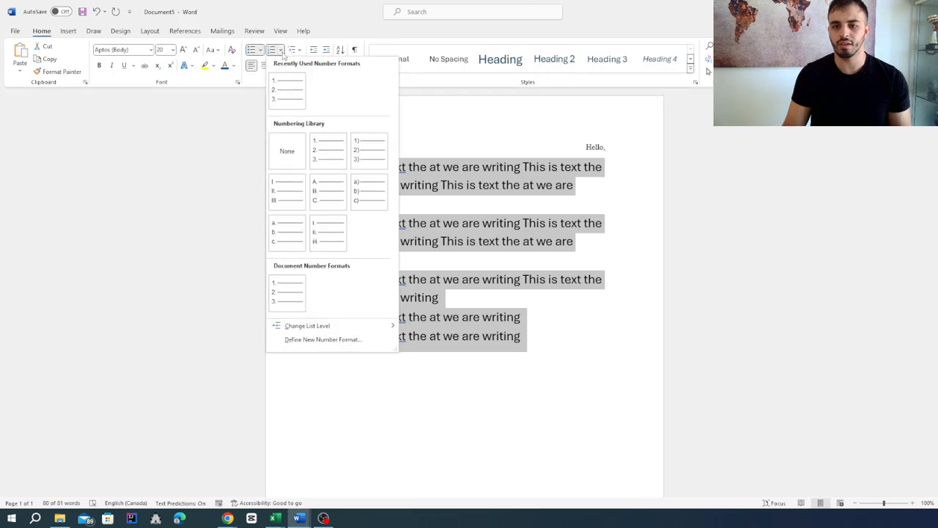
{"action": "left_click", "coordinate": [378, 159]}
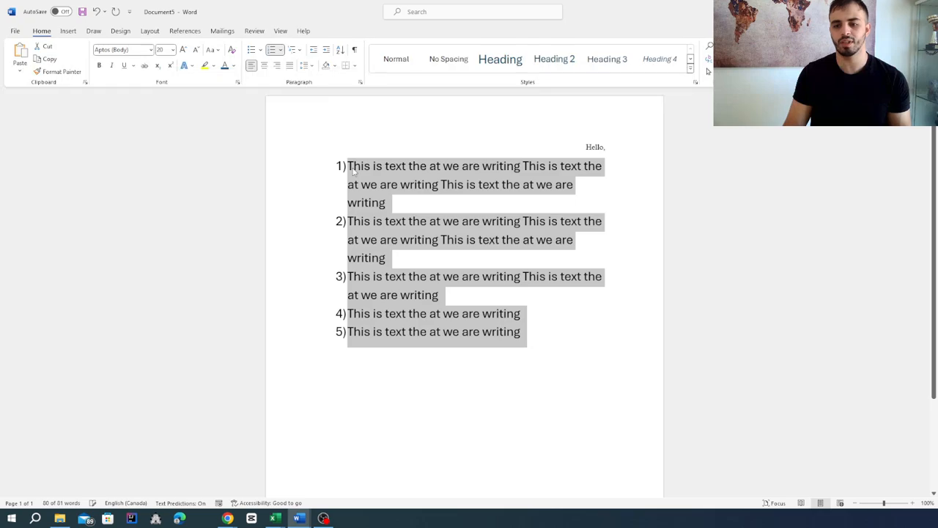
{"action": "left_click", "coordinate": [280, 50]}
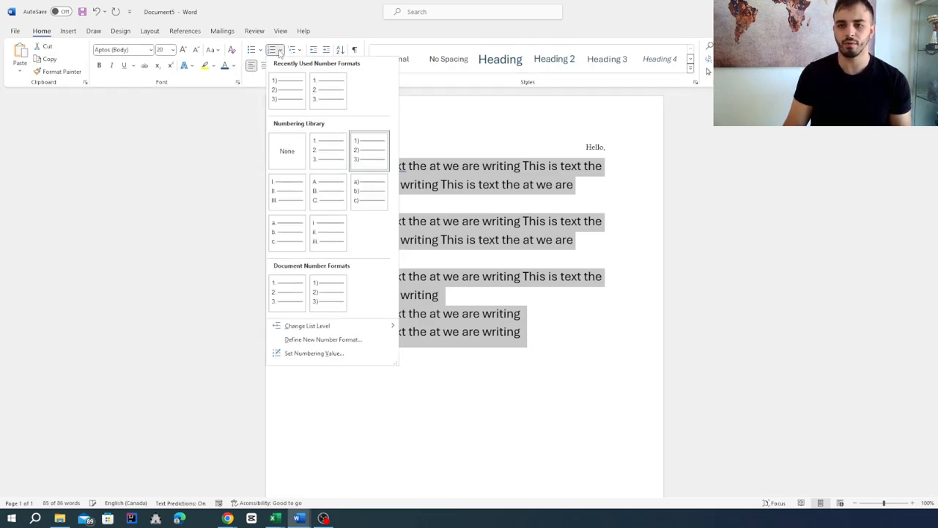
{"action": "left_click", "coordinate": [328, 191]}
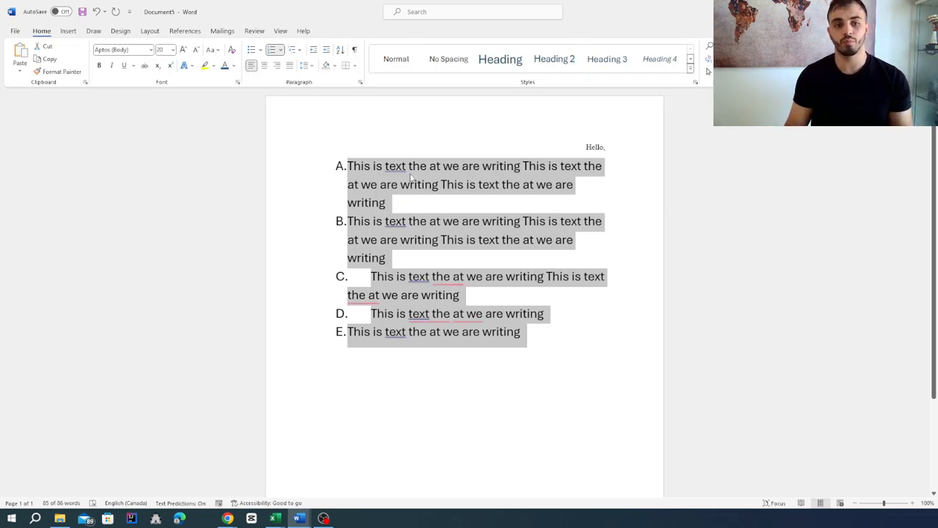
- Add the second-level bullet "text the at we are writing" under list item A, with an empty third-level bullet below it
{"action": "left_click", "coordinate": [403, 213]}
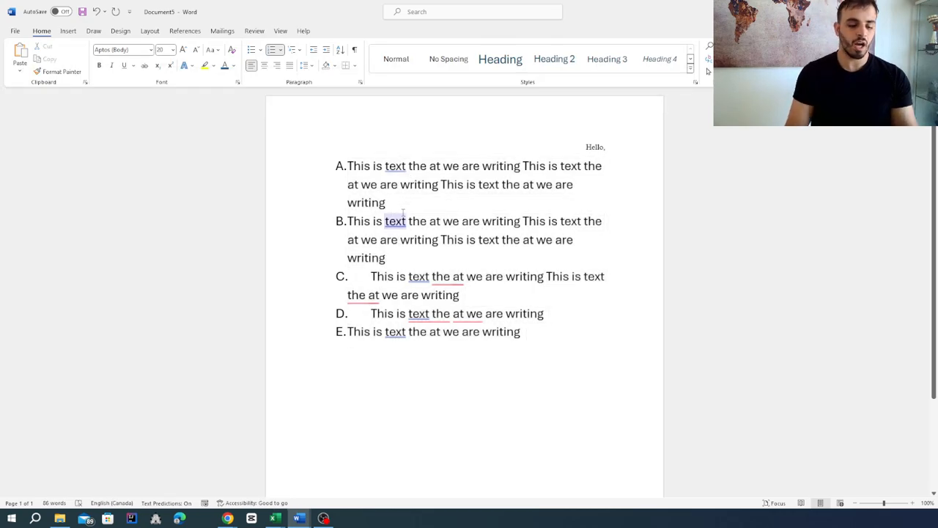
{"action": "key", "text": "Return"}
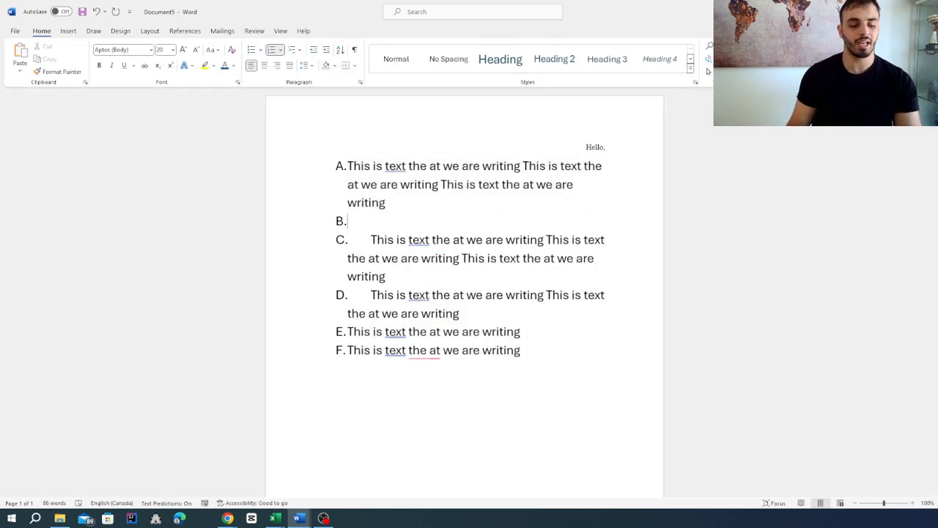
{"action": "key", "text": "Tab"}
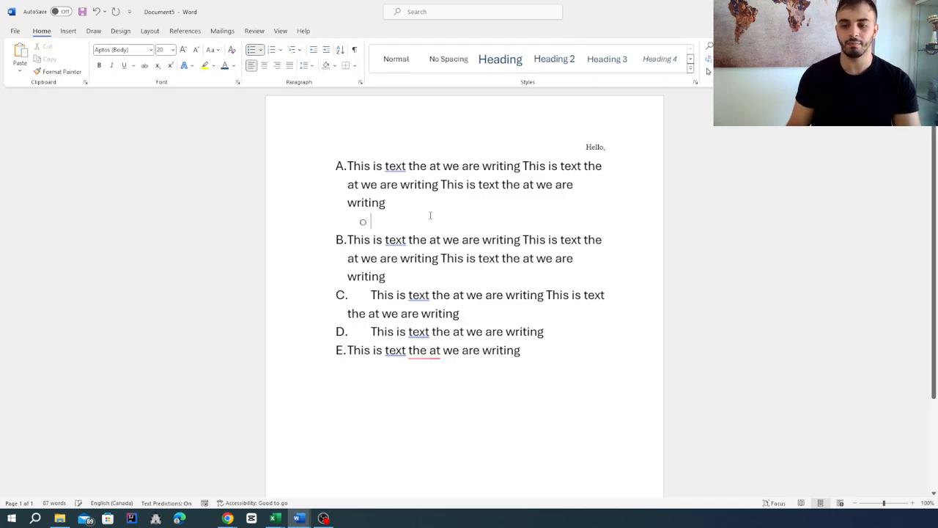
{"action": "type", "text": "text"}
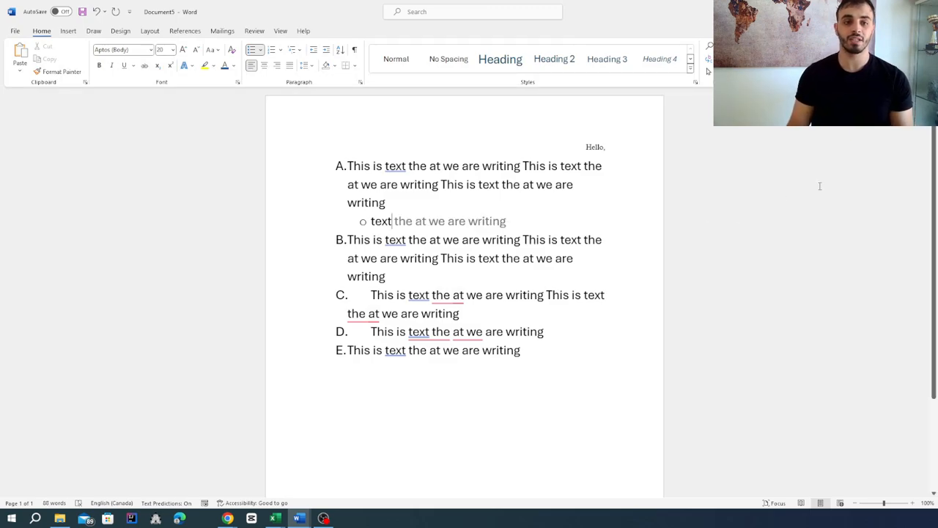
{"action": "key", "text": "Tab"}
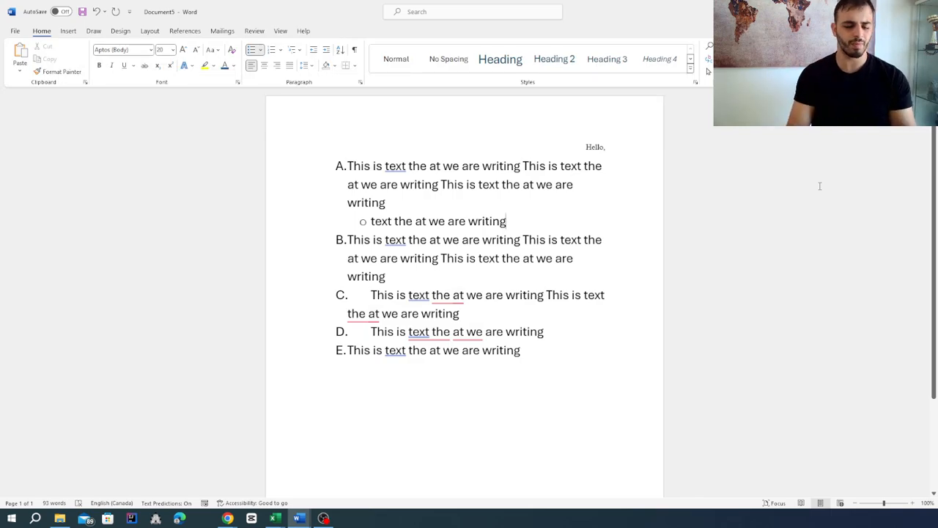
{"action": "key", "text": "Return"}
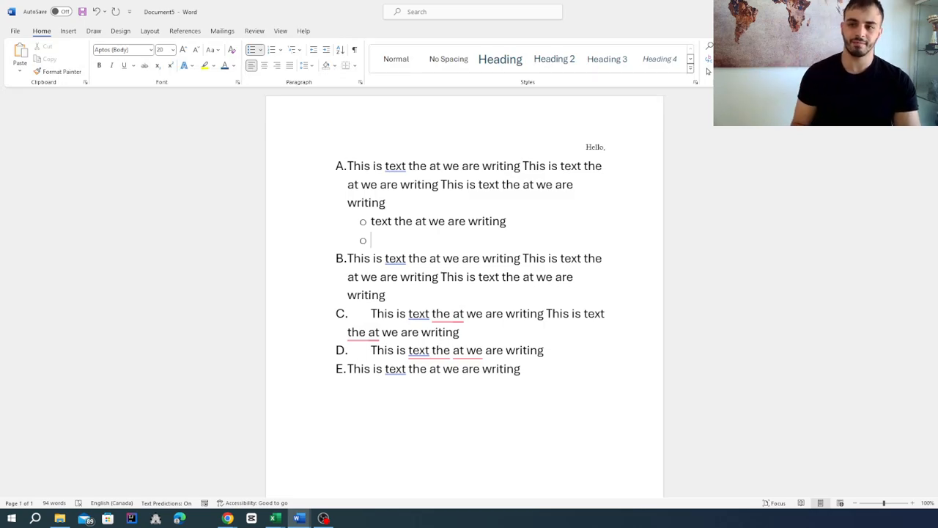
{"action": "key", "text": "Tab"}
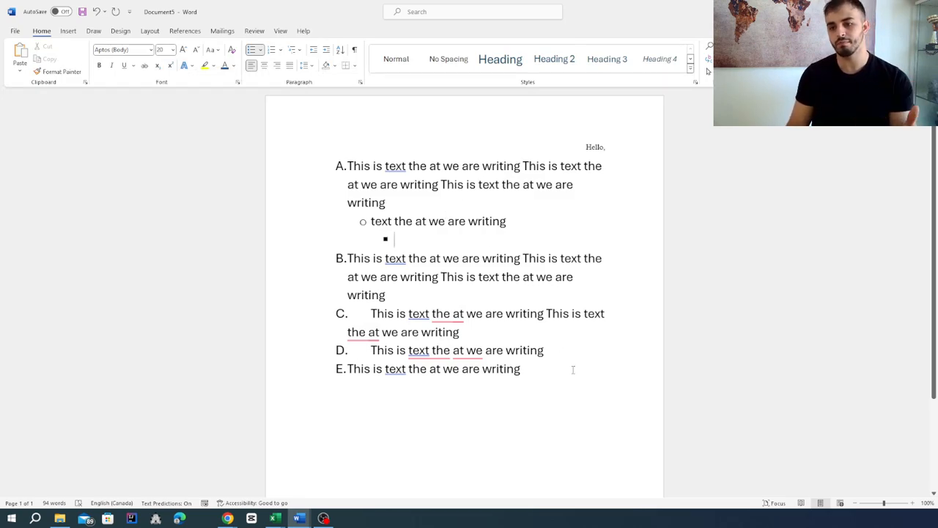
- Delete all the text in the document and write "This is the title" as its first line
{"action": "left_click_drag", "start_coordinate": [571, 369], "coordinate": [335, 146]}
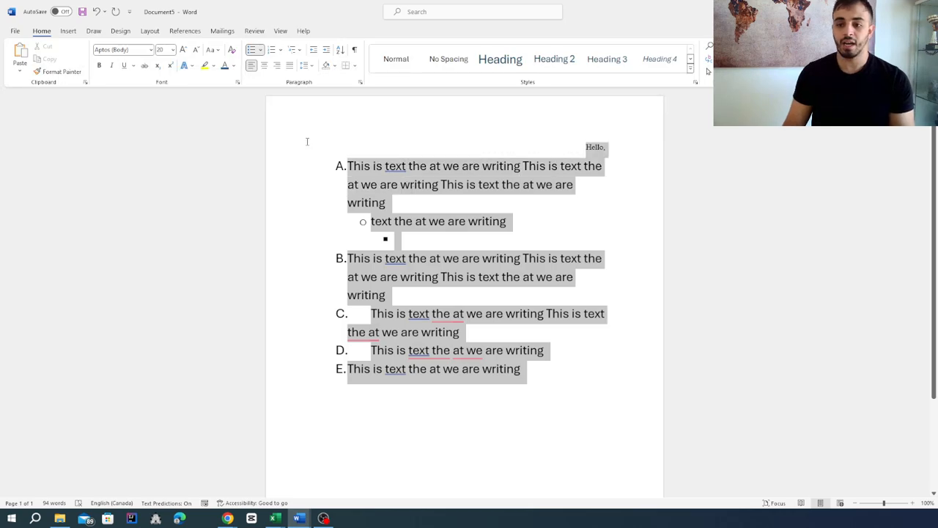
{"action": "key", "text": "BackSpace"}
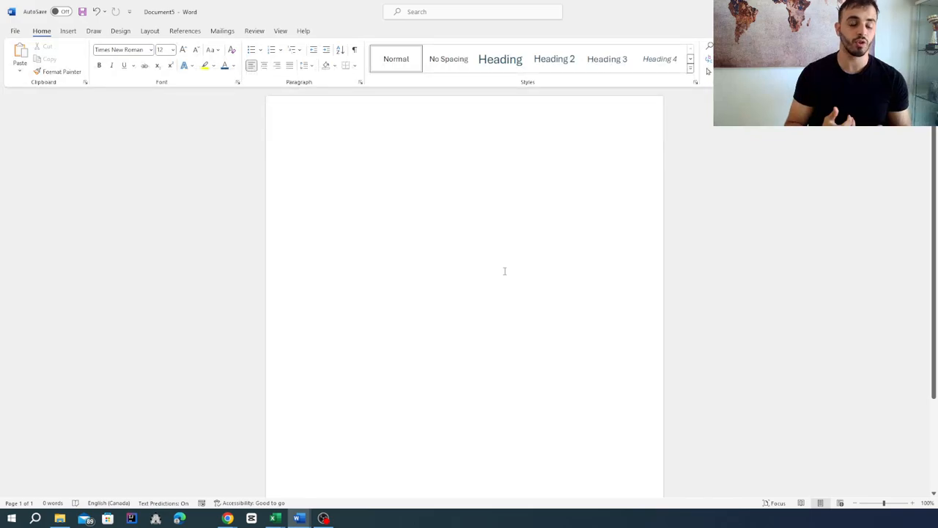
{"action": "type", "text": "thi"}
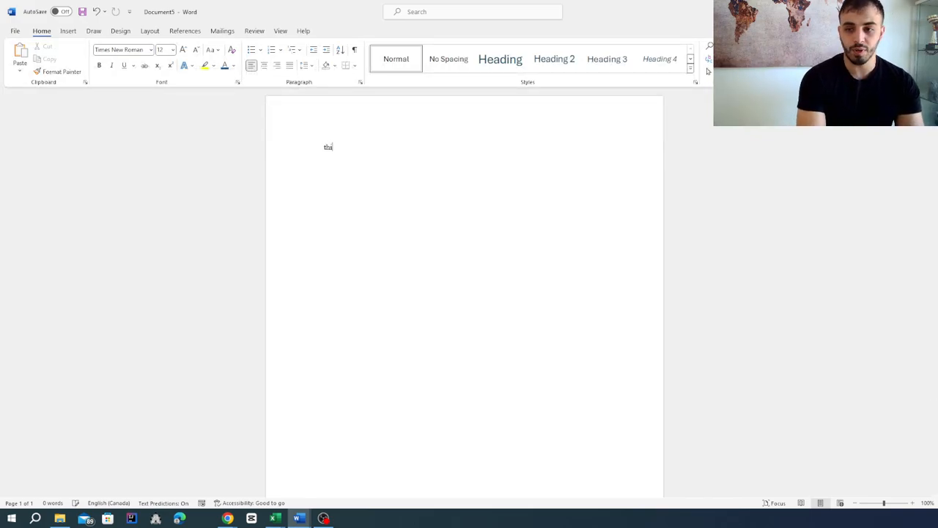
{"action": "type", "text": "s"}
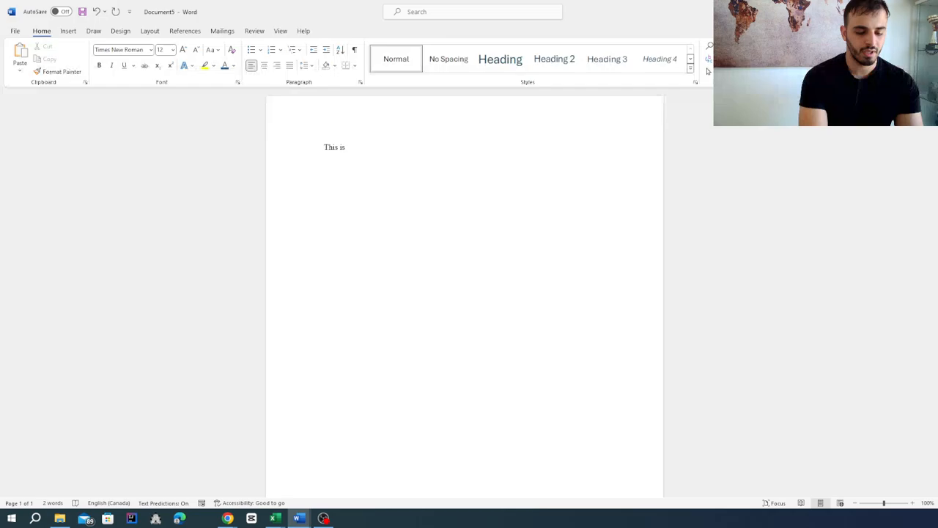
{"action": "type", "text": "is the "}
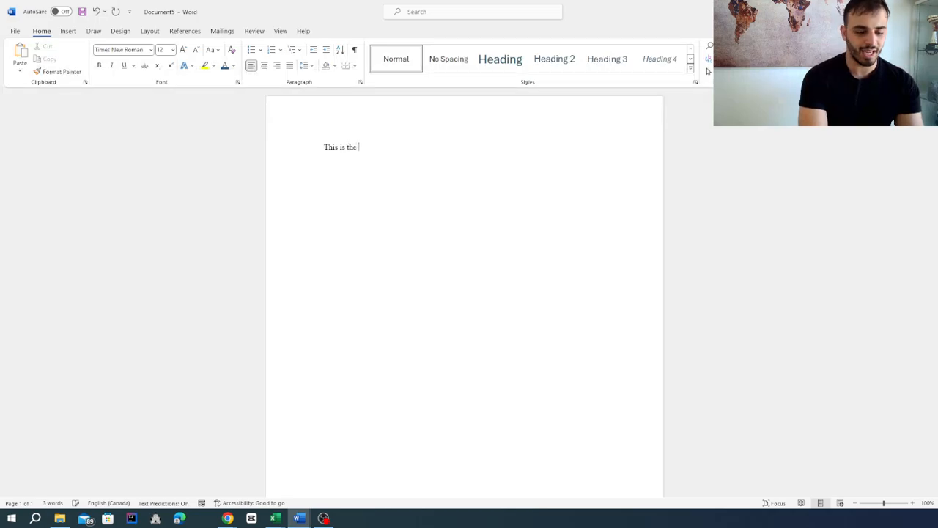
{"action": "type", "text": "title"}
{"action": "key", "text": "Return"}
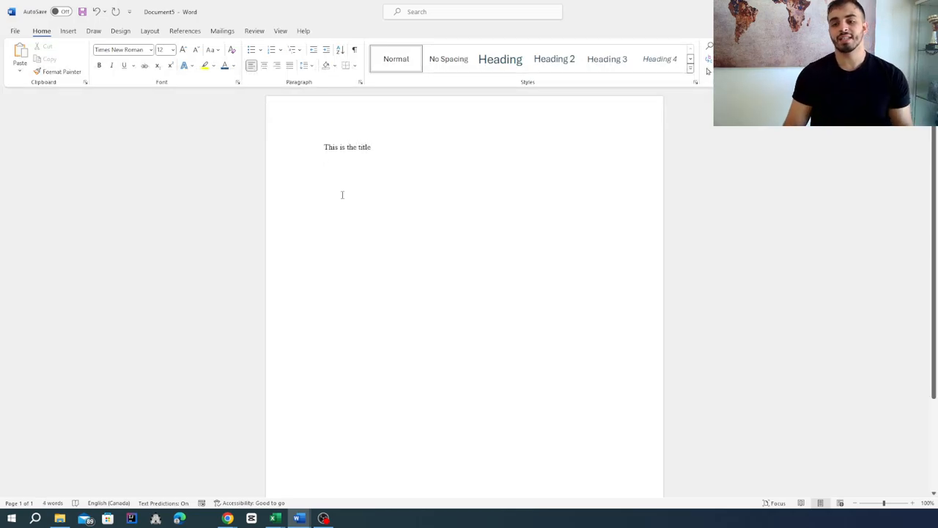
- Apply the Heading 1 style to the line "This is the title"
{"action": "triple_click", "coordinate": [346, 149]}
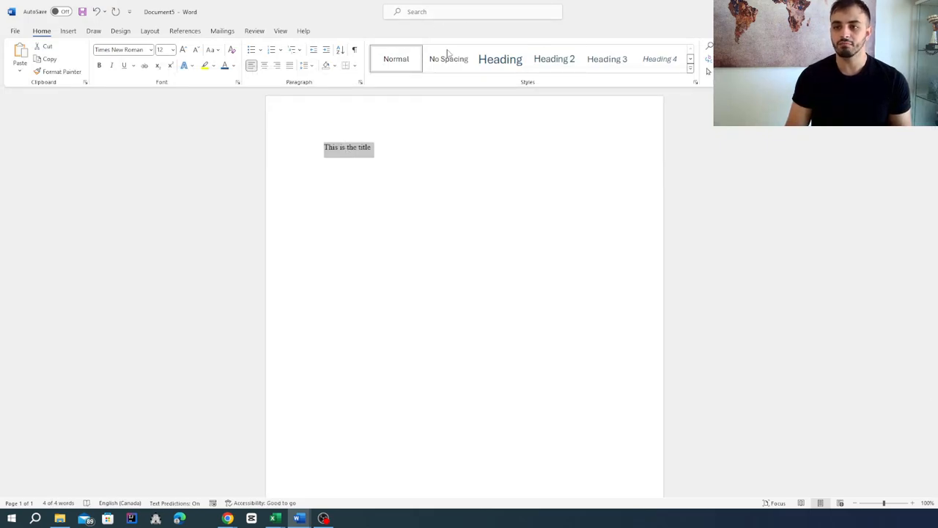
{"action": "left_click", "coordinate": [506, 64]}
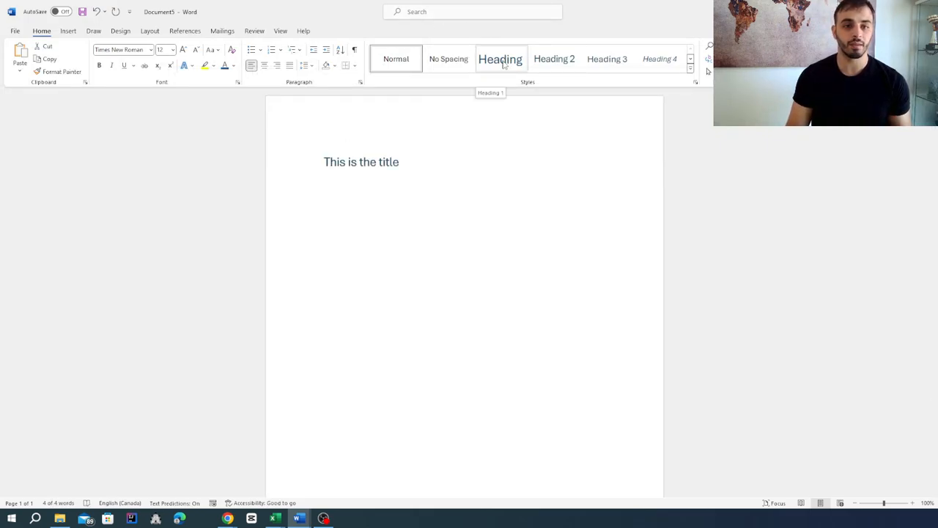
{"action": "left_click", "coordinate": [504, 65]}
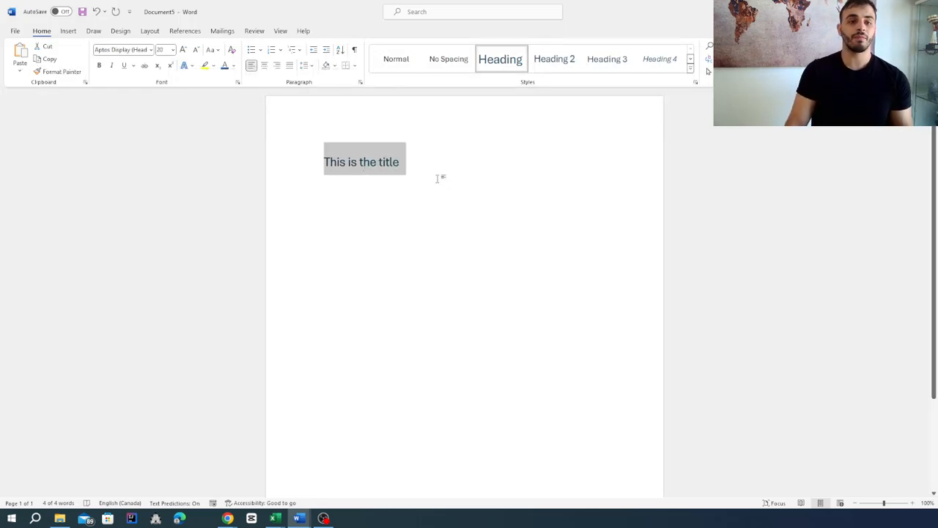
- Add the line "This is subtitle 1" below the title and apply the Heading 2 style to it
{"action": "left_click", "coordinate": [411, 164]}
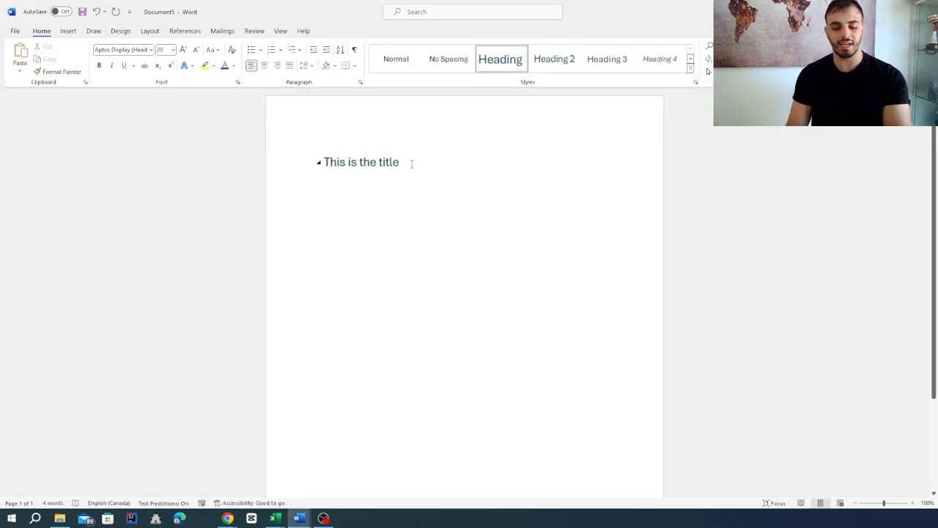
{"action": "key", "text": "Return"}
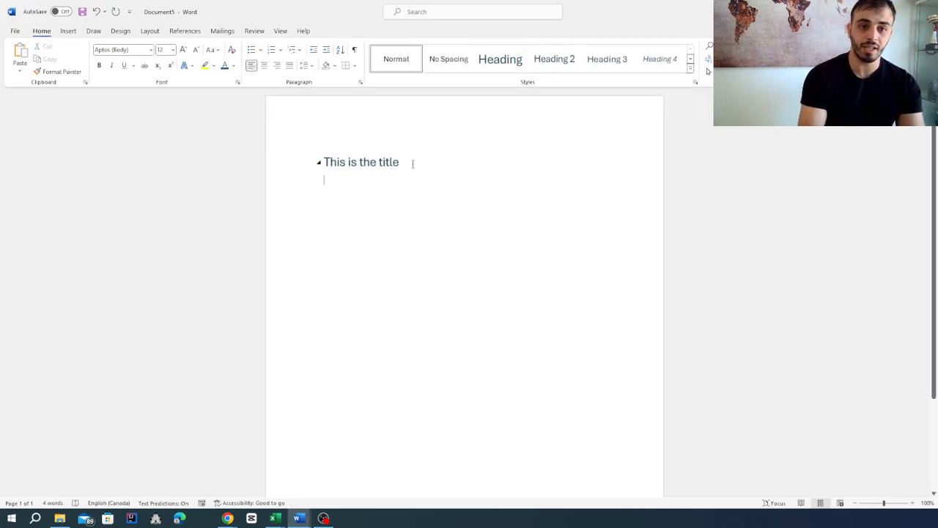
{"action": "type", "text": "Th"}
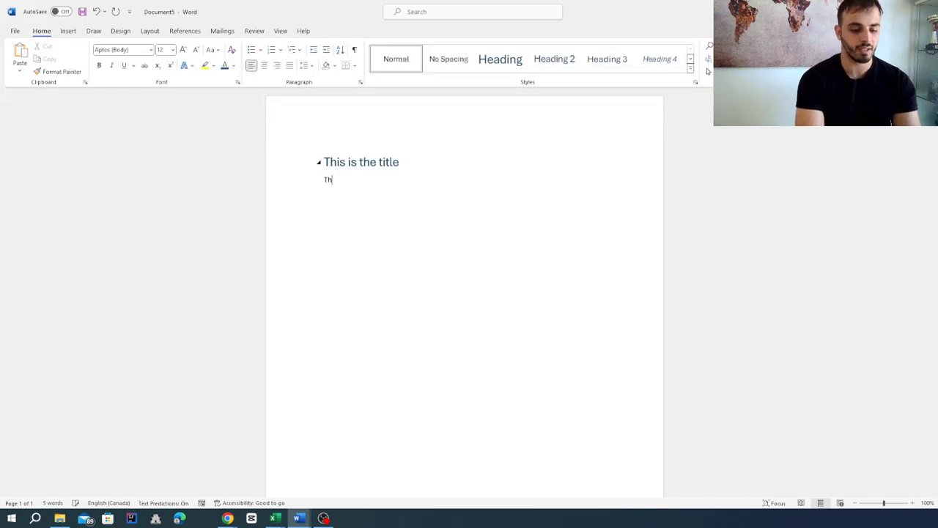
{"action": "type", "text": "is is sub"}
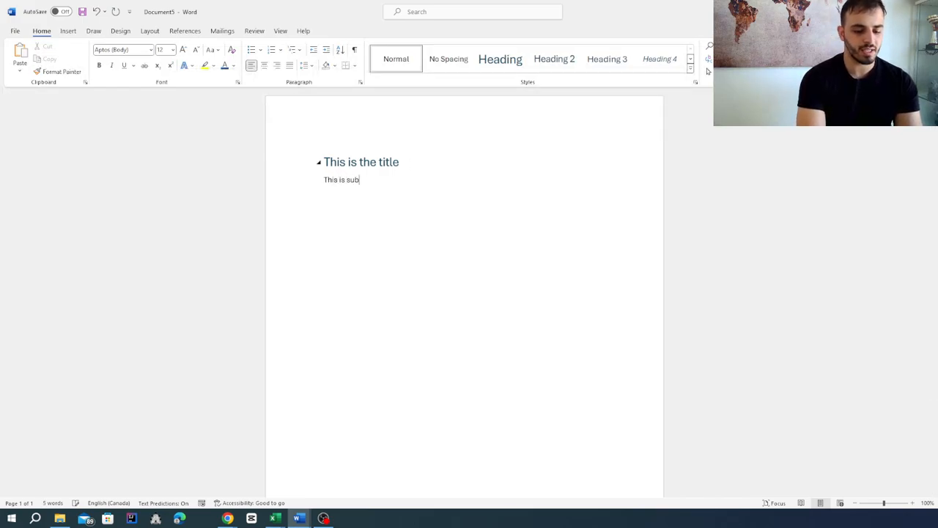
{"action": "type", "text": "title 1"}
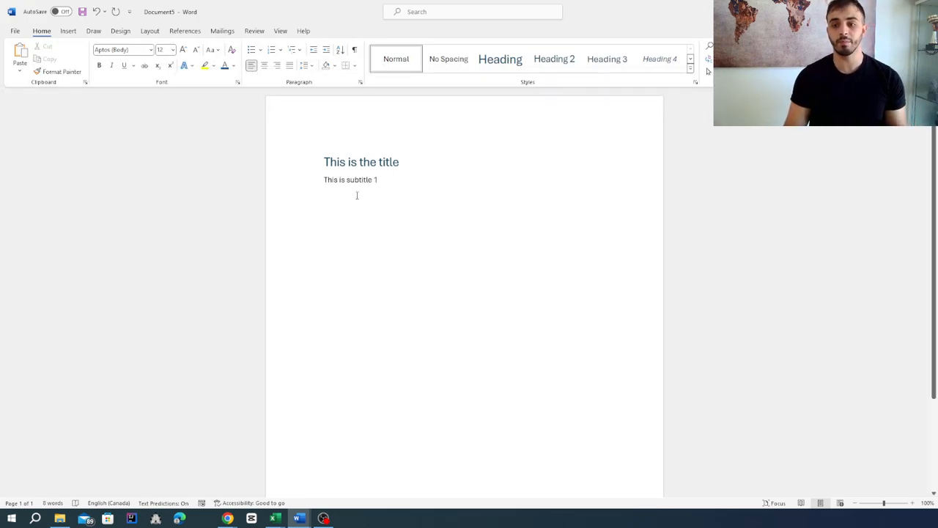
{"action": "left_click", "coordinate": [555, 61]}
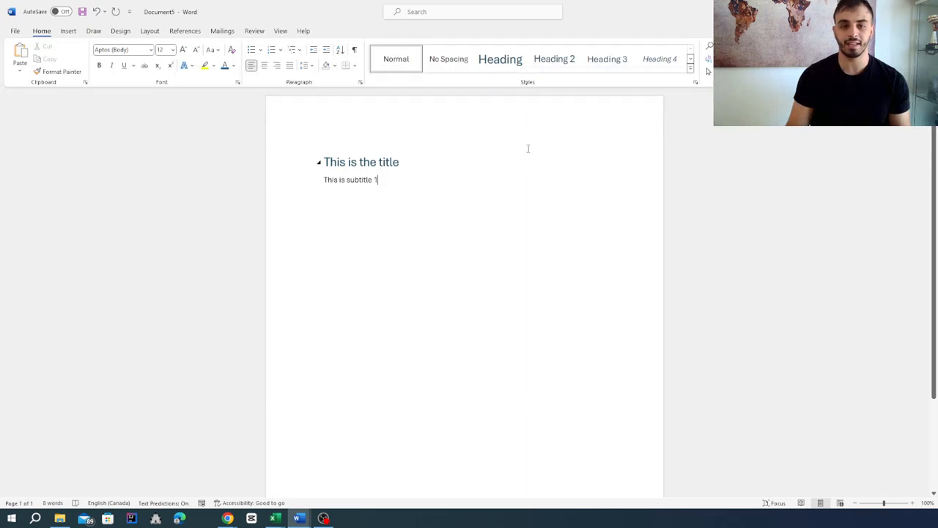
{"action": "left_click", "coordinate": [550, 63]}
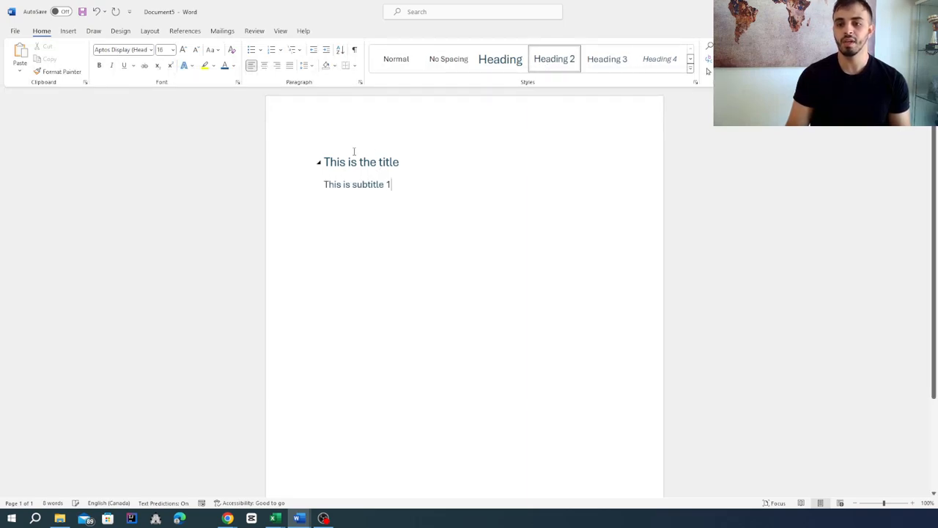
- Collapse the content under the heading "This is the title"
{"action": "left_click", "coordinate": [319, 164]}
{"action": "left_click", "coordinate": [319, 164]}
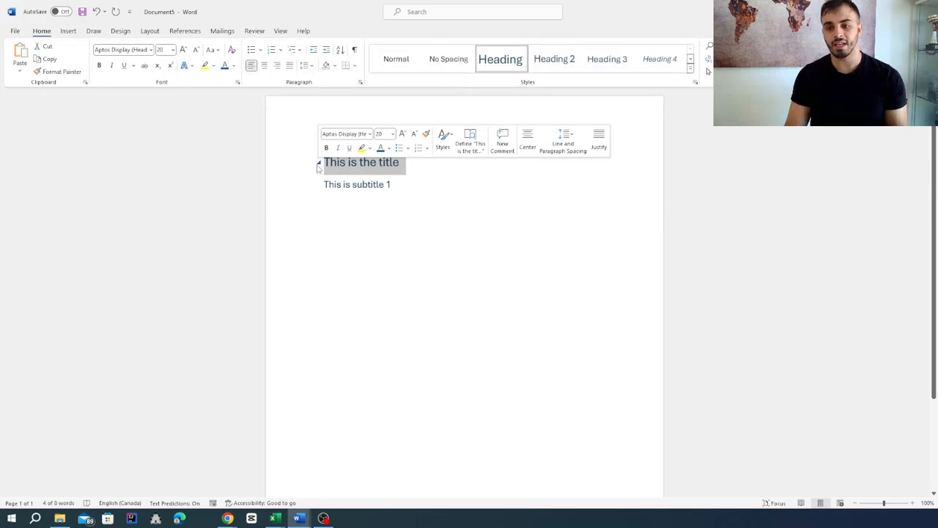
{"action": "left_click", "coordinate": [319, 164]}
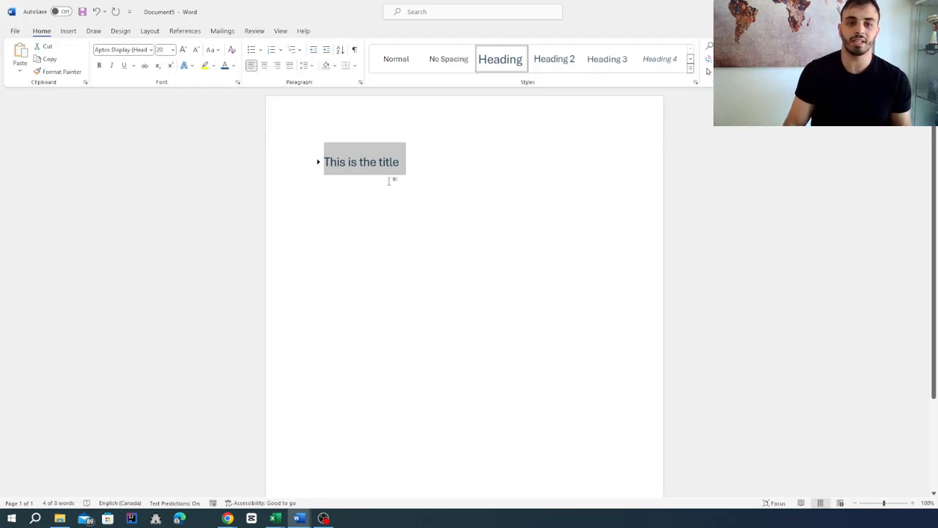
- Expand the title's collapsed content and write the line "Text text text" below "This is subtitle 1"
{"action": "left_click", "coordinate": [318, 162]}
{"action": "left_click", "coordinate": [334, 199]}
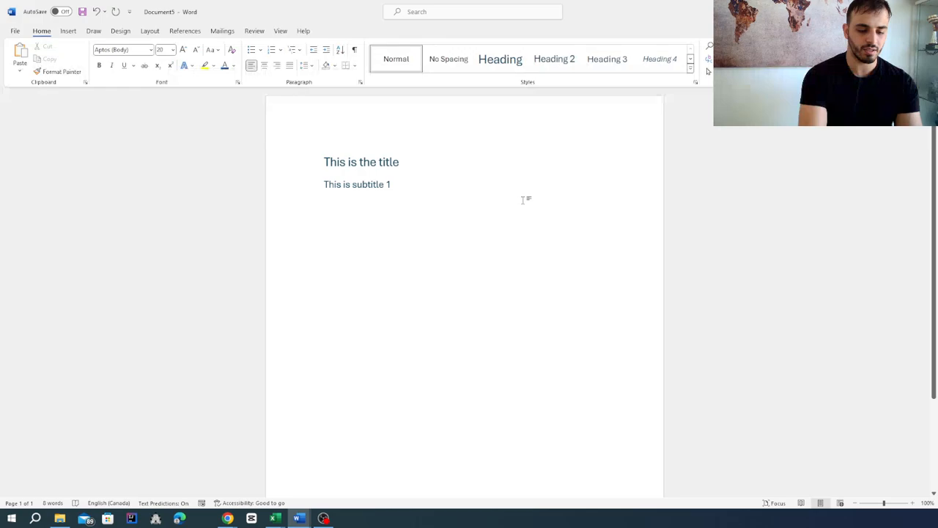
{"action": "type", "text": "text te"}
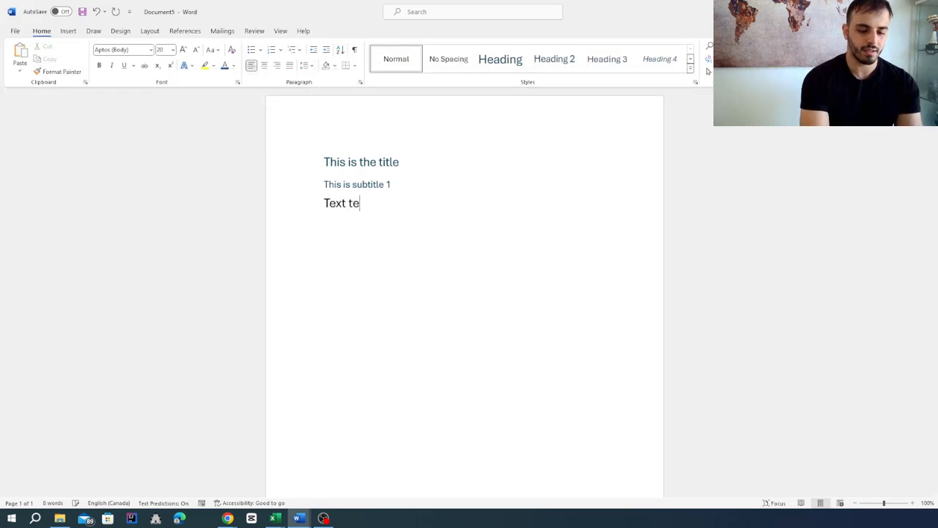
{"action": "type", "text": "xt text"}
{"action": "key", "text": "Return"}
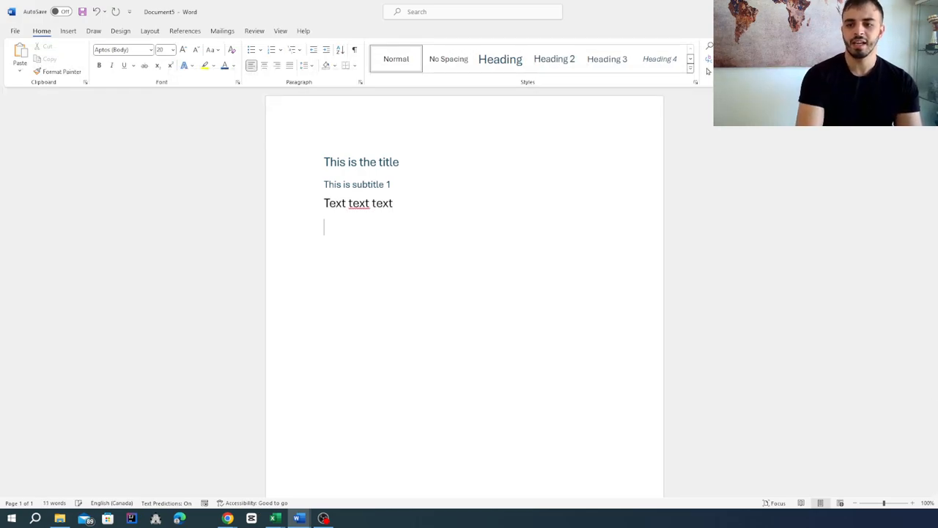
- Add the line "this is subtitle 2" below the body text and apply the Heading 2 style to it
{"action": "type", "text": "thi"}
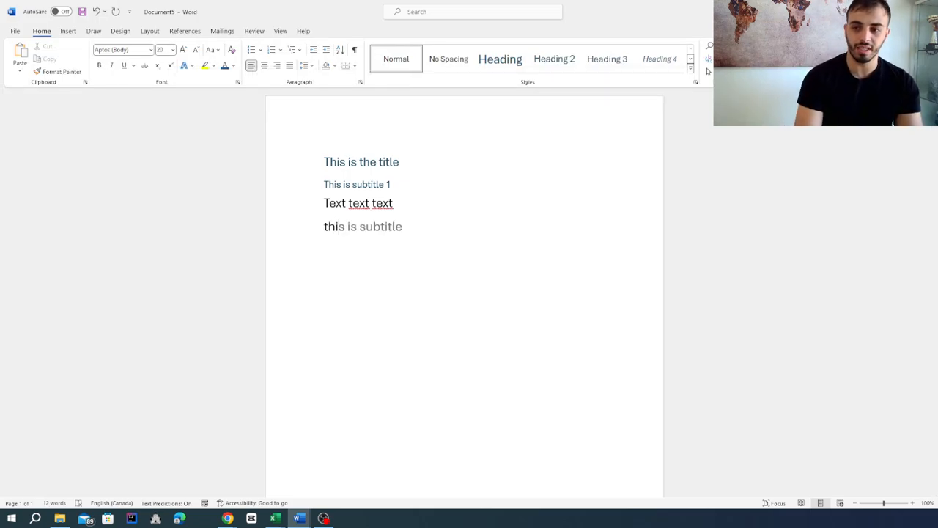
{"action": "key", "text": "Tab"}
{"action": "type", "text": "2"}
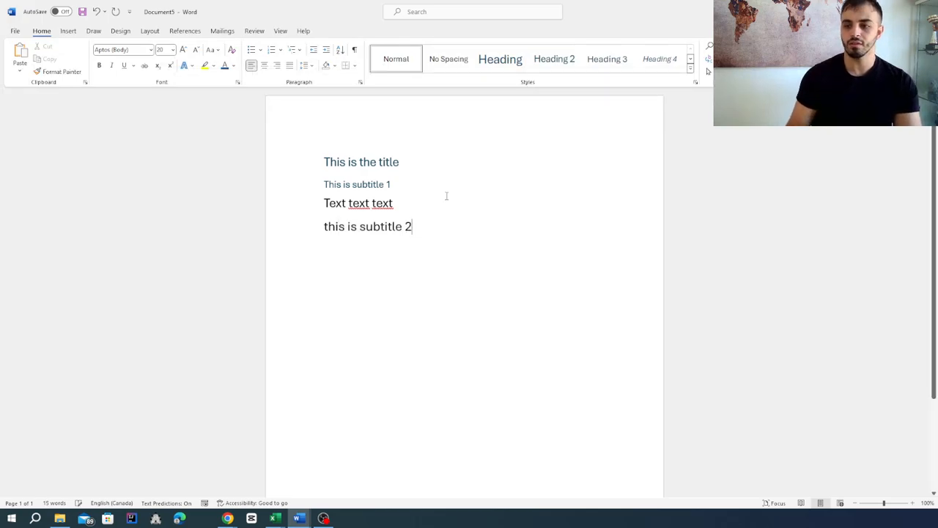
{"action": "left_click_drag", "start_coordinate": [421, 224], "coordinate": [323, 227]}
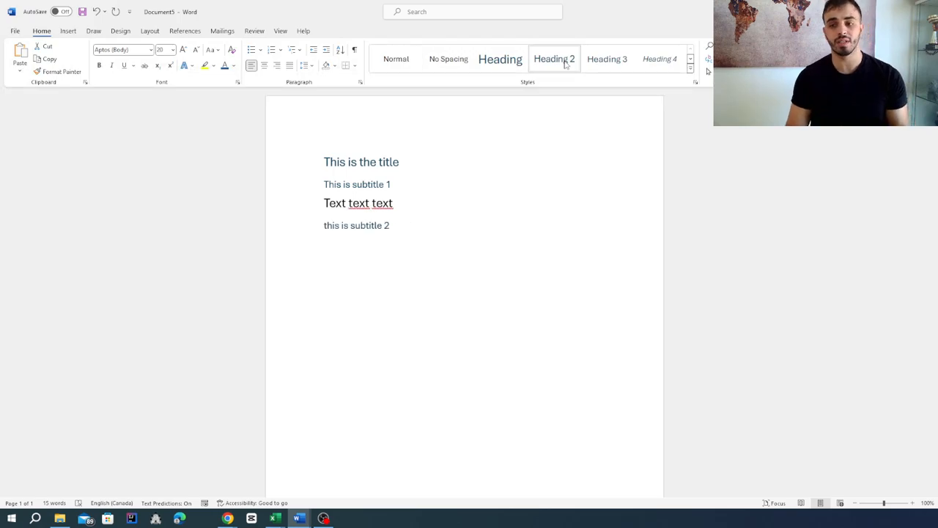
{"action": "left_click", "coordinate": [566, 65]}
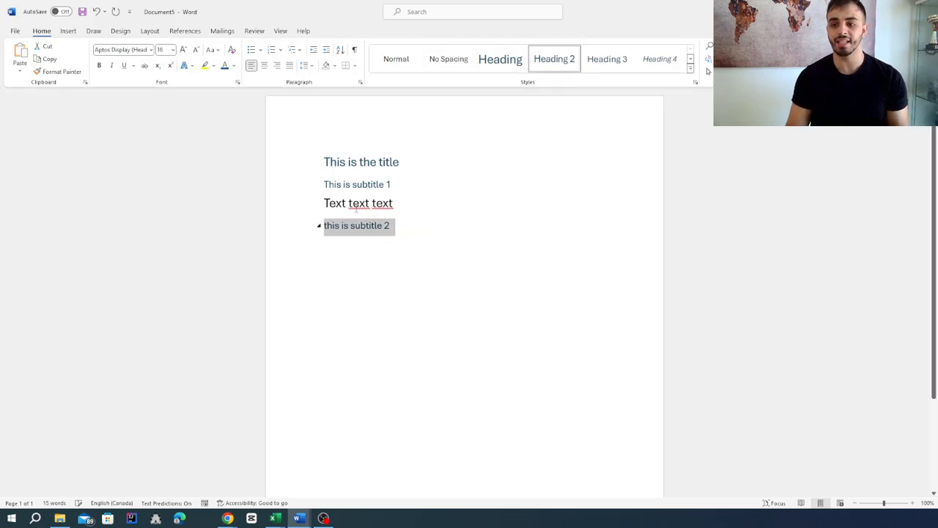
- Copy the line "Text text text" and paste it below the heading "this is subtitle 2"
{"action": "triple_click", "coordinate": [358, 203]}
{"action": "key", "text": "ctrl+c"}
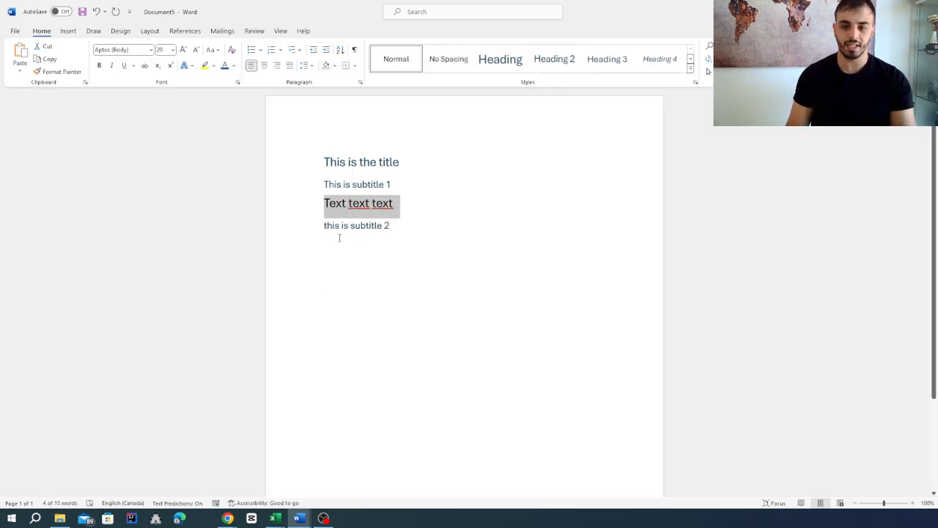
{"action": "left_click", "coordinate": [339, 236]}
{"action": "key", "text": "ctrl+v"}
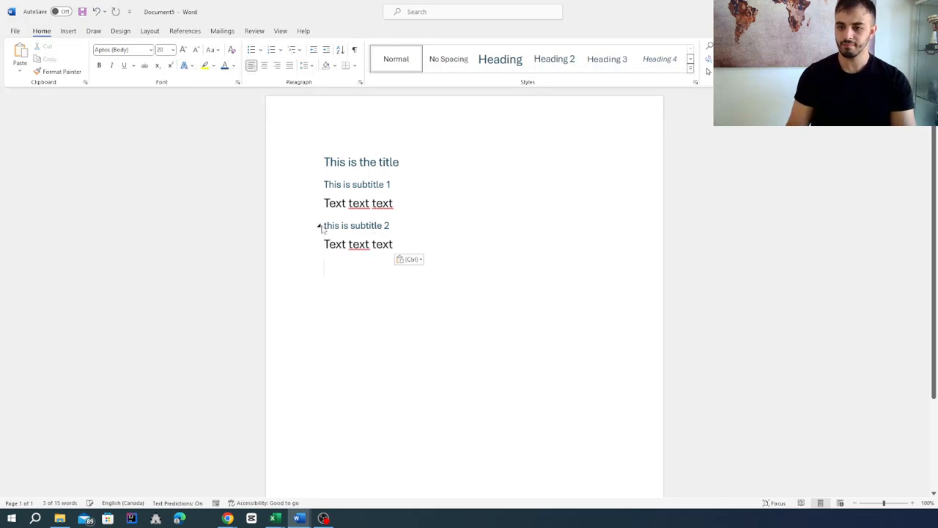
- Collapse the content under "this is subtitle 2", under "This is subtitle 1" and under the title
{"action": "left_click", "coordinate": [319, 226]}
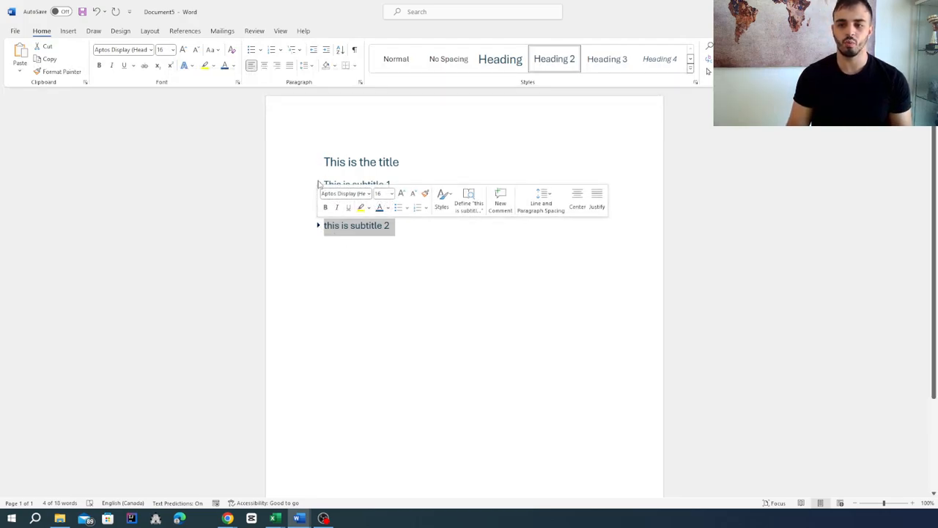
{"action": "left_click", "coordinate": [319, 184]}
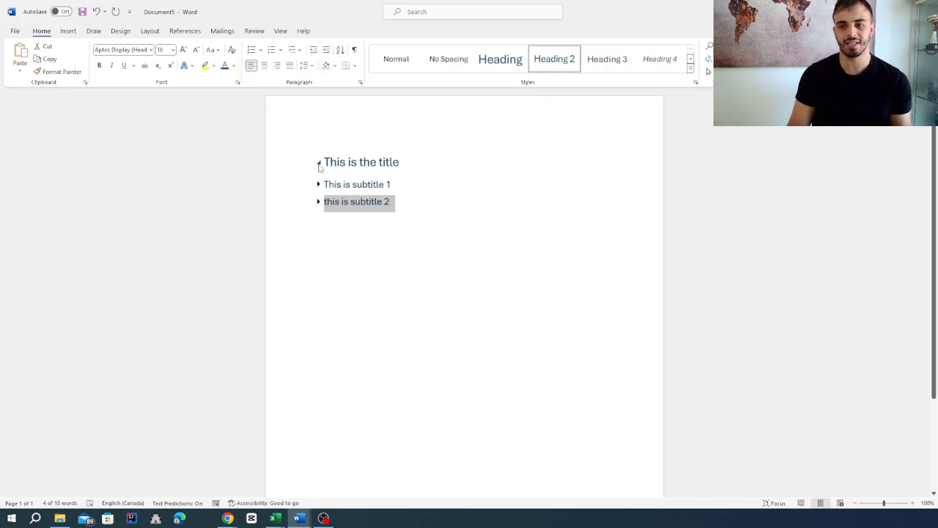
{"action": "left_click", "coordinate": [319, 163]}
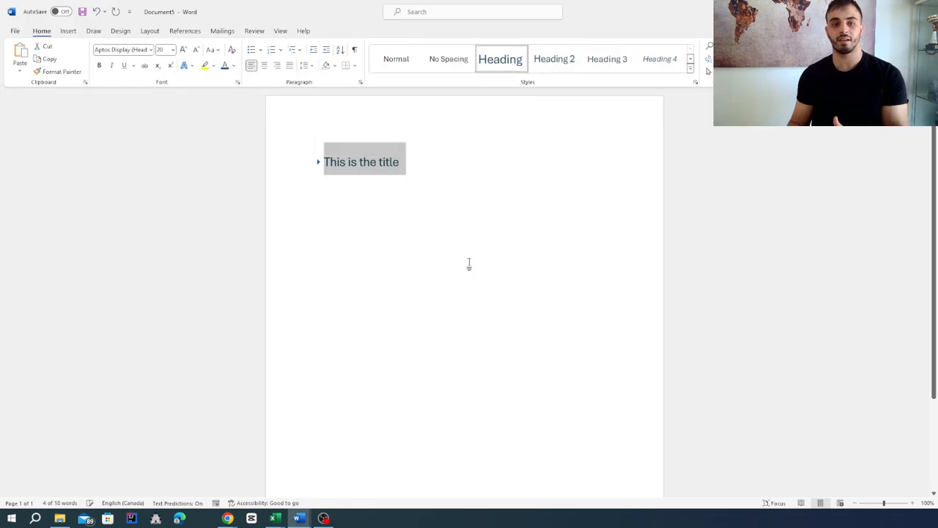
- Expand the title and both subtitles, then collapse and expand the title once more
{"action": "left_click", "coordinate": [319, 164]}
{"action": "left_click", "coordinate": [318, 184]}
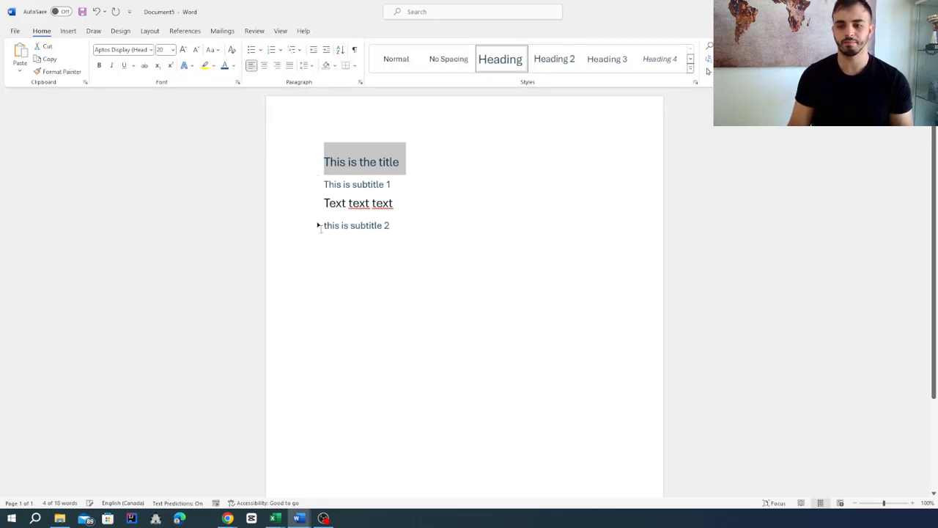
{"action": "left_click", "coordinate": [318, 225]}
{"action": "left_click", "coordinate": [320, 162]}
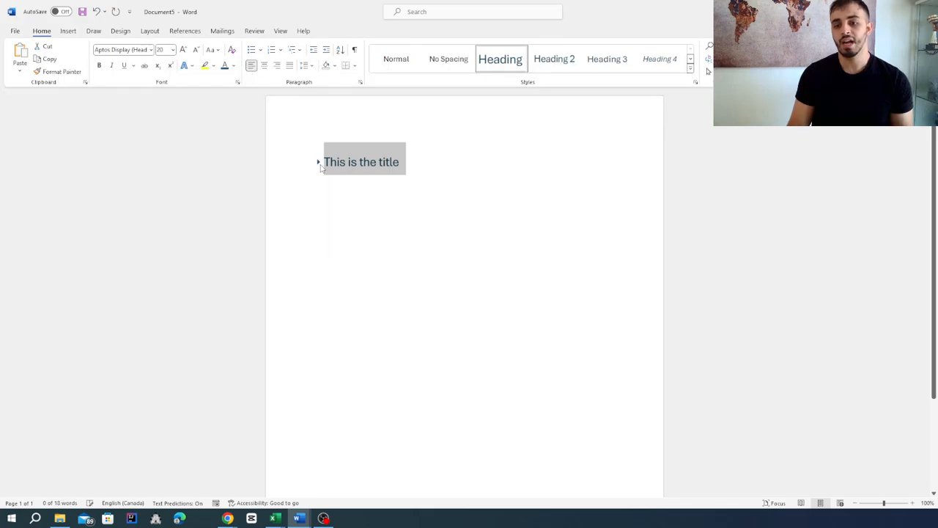
{"action": "left_click", "coordinate": [320, 163]}
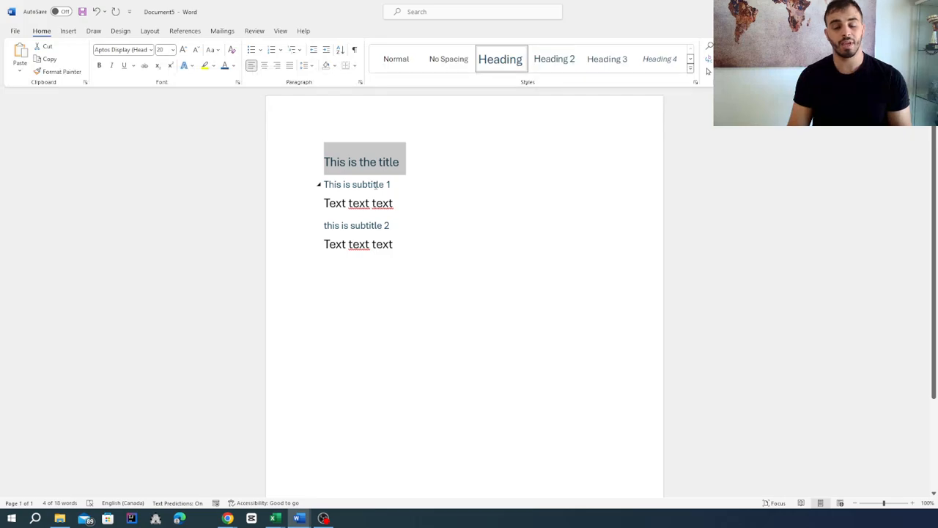
- Insert the line "This is subtitle 1.1" directly below "This is subtitle 1" and apply the Heading 3 style to it
{"action": "left_click_drag", "start_coordinate": [323, 203], "coordinate": [393, 203]}
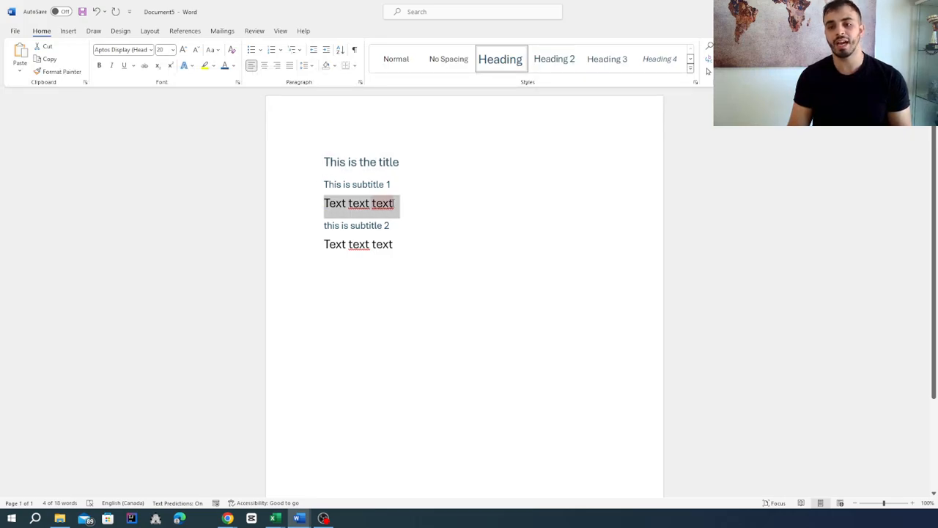
{"action": "left_click", "coordinate": [408, 189]}
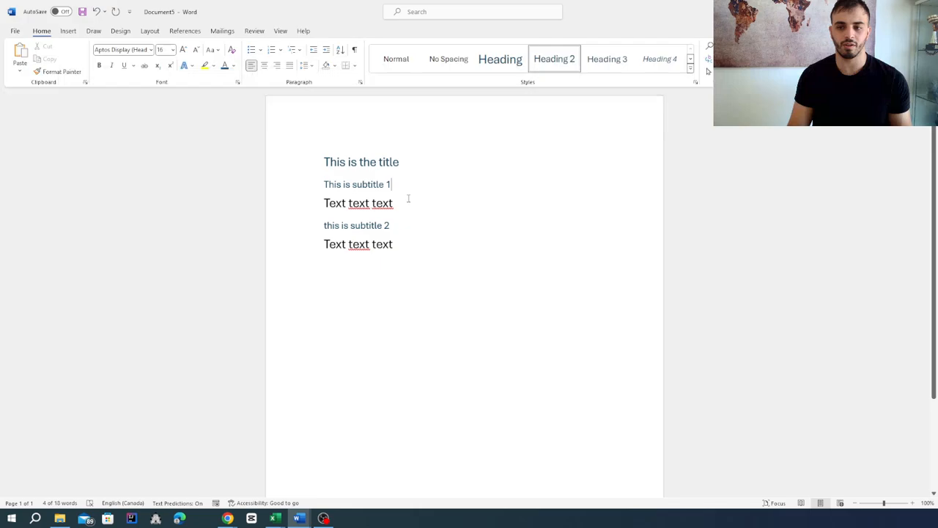
{"action": "key", "text": "Return"}
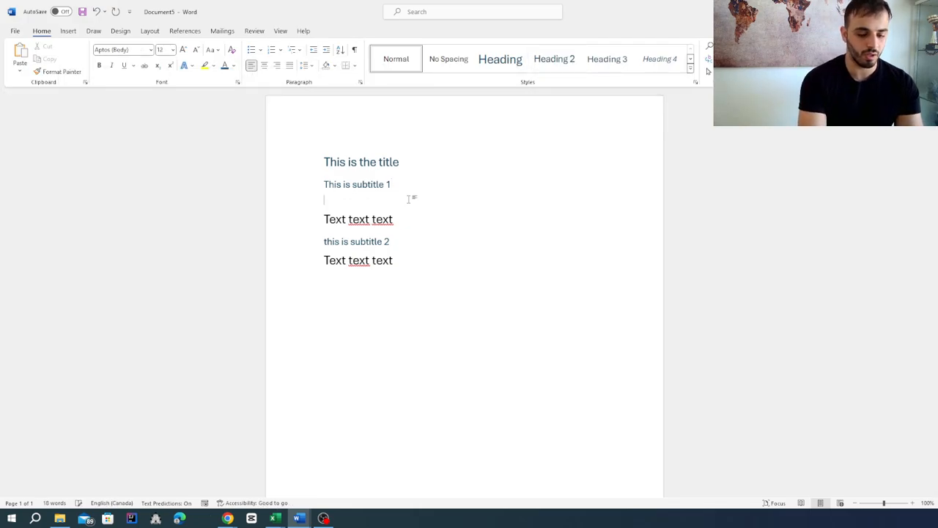
{"action": "type", "text": "This is "}
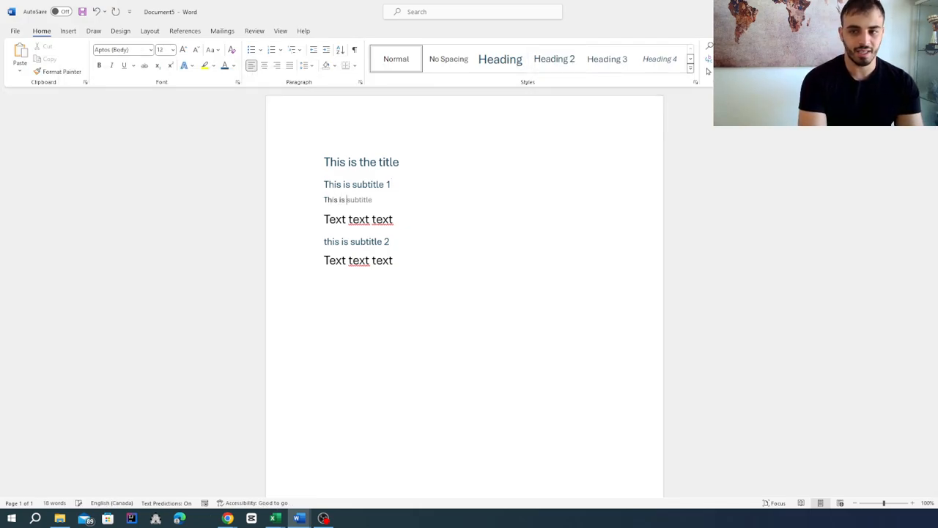
{"action": "type", "text": "subtitle 1.1"}
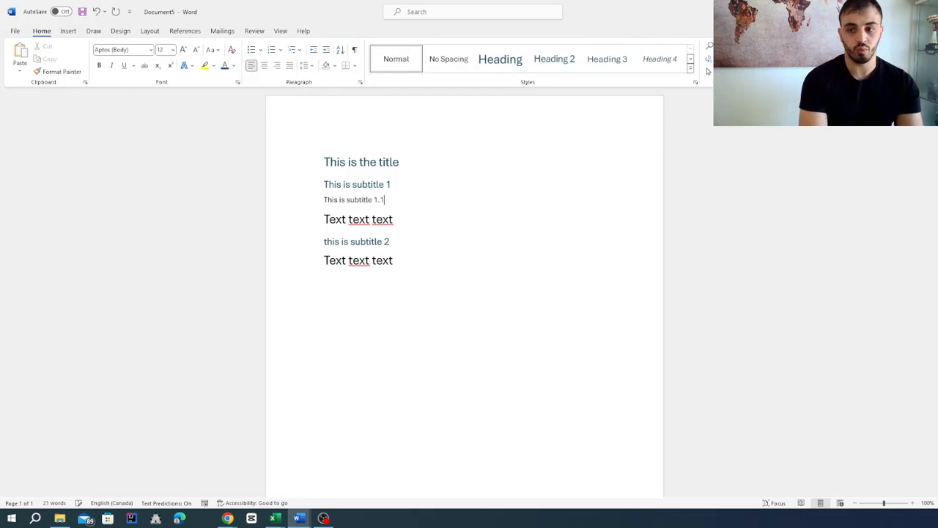
{"action": "left_click_drag", "start_coordinate": [387, 201], "coordinate": [332, 209]}
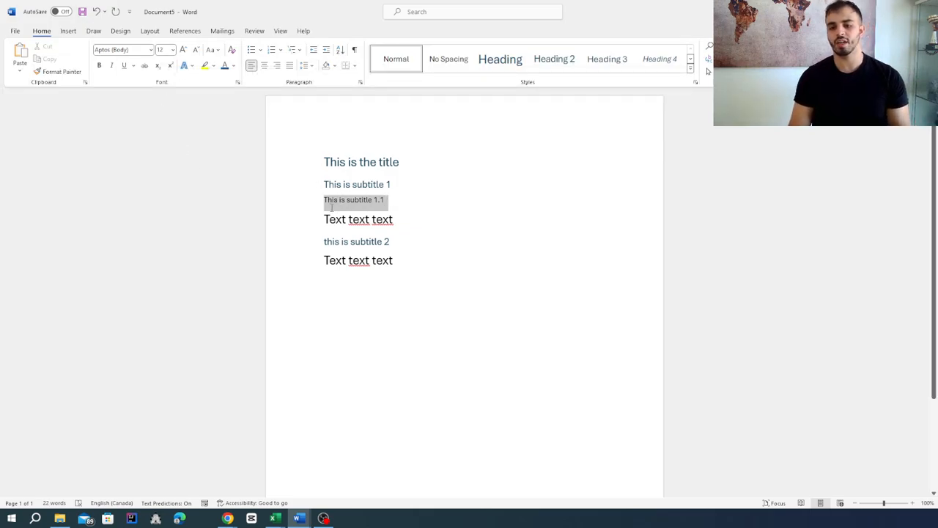
{"action": "left_click", "coordinate": [607, 59]}
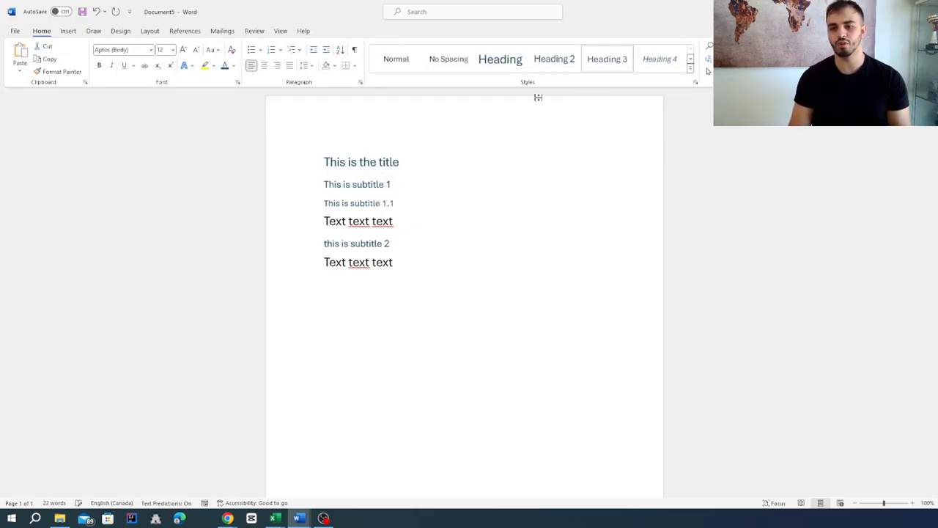
- Collapse the content under "This is subtitle 1.1" and "This is subtitle 1", and view the further available text styles
{"action": "left_click", "coordinate": [319, 204]}
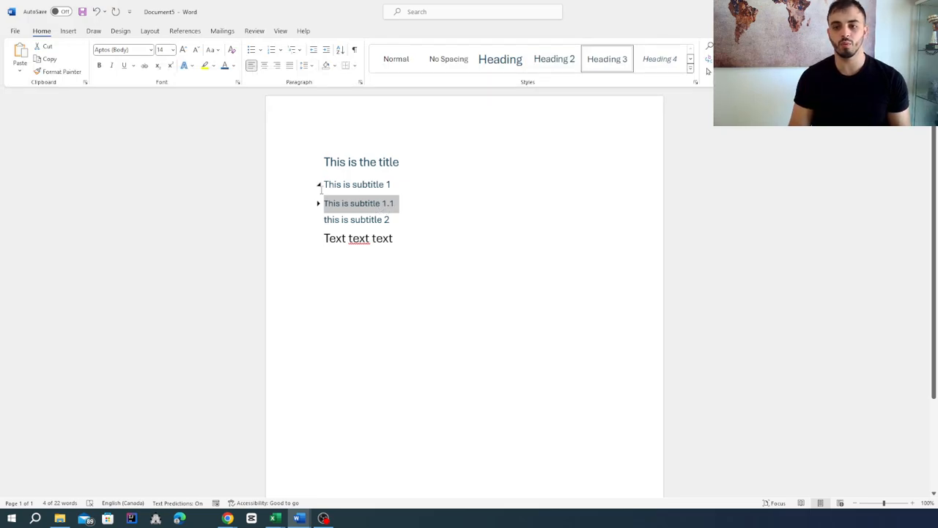
{"action": "left_click", "coordinate": [319, 186]}
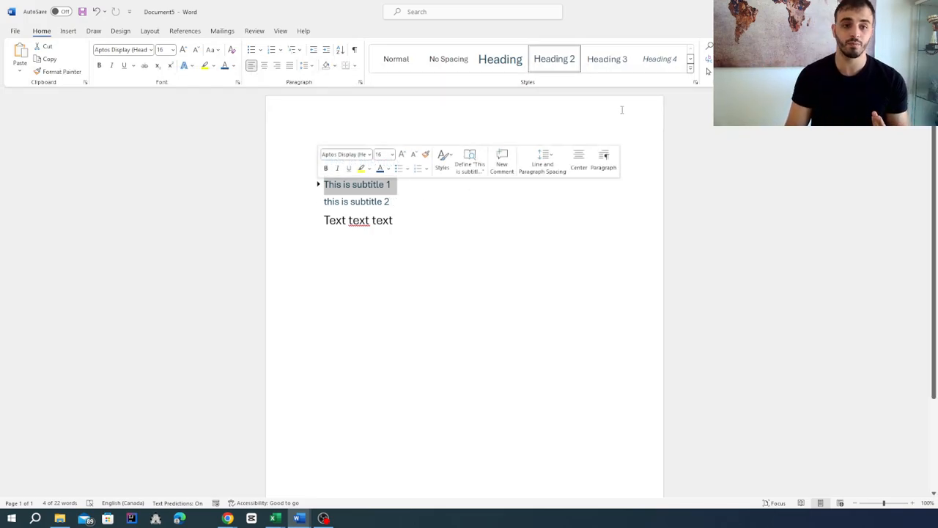
{"action": "left_click", "coordinate": [690, 62]}
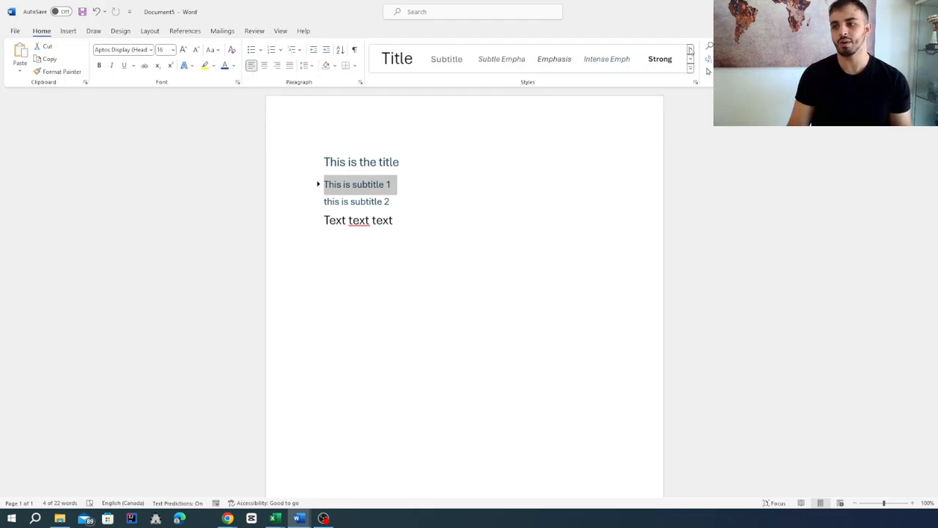
{"action": "left_click", "coordinate": [689, 49]}
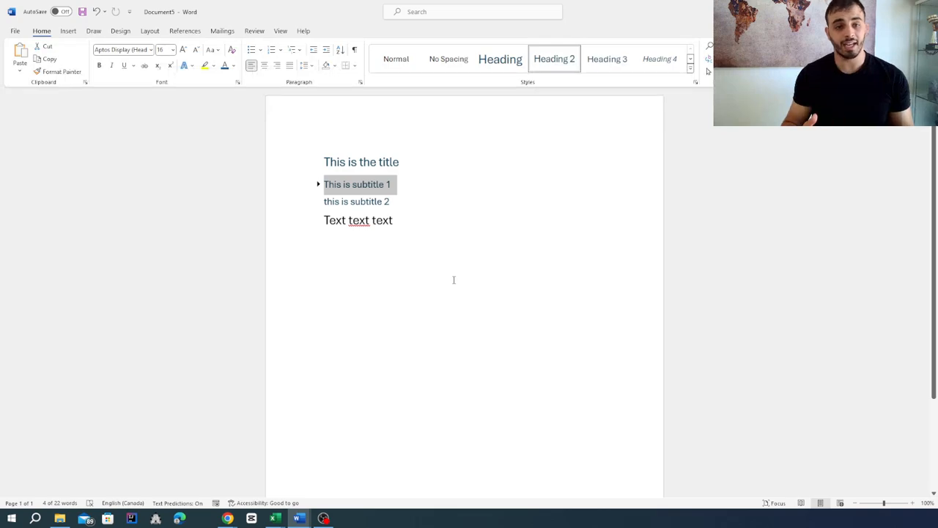
- Insert an online picture from the Birds category, the two green birds on a branch, below the document's text
{"action": "left_click", "coordinate": [350, 268]}
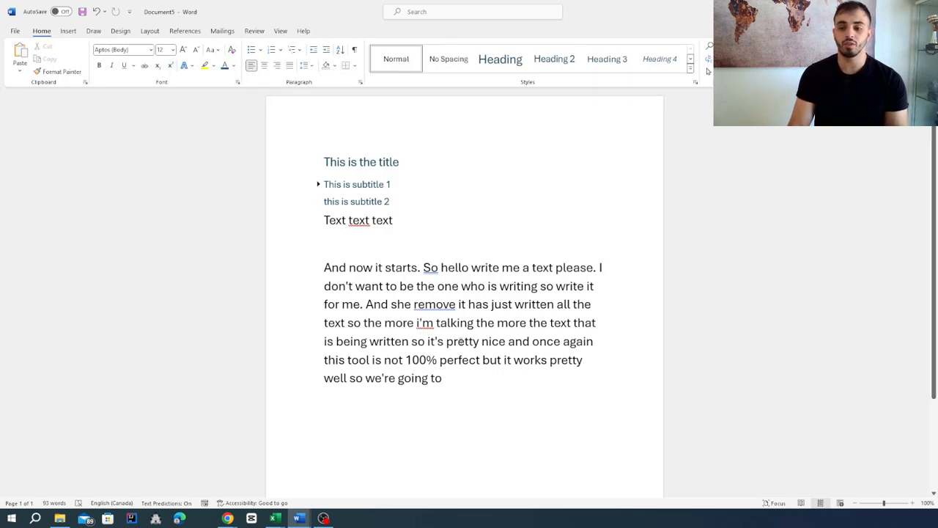
{"action": "scroll", "coordinate": [452, 341], "scroll_direction": "down", "scroll_amount": 2}
{"action": "left_click", "coordinate": [68, 32]}
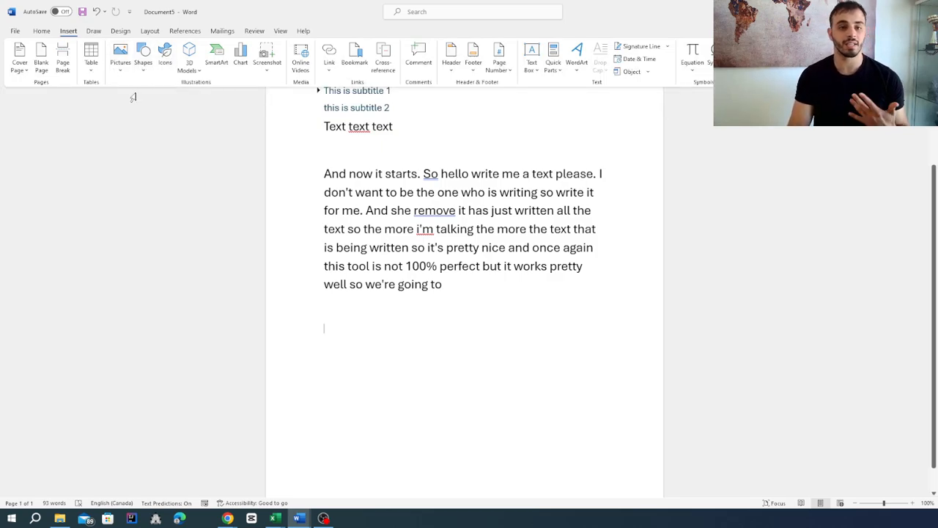
{"action": "left_click", "coordinate": [121, 69]}
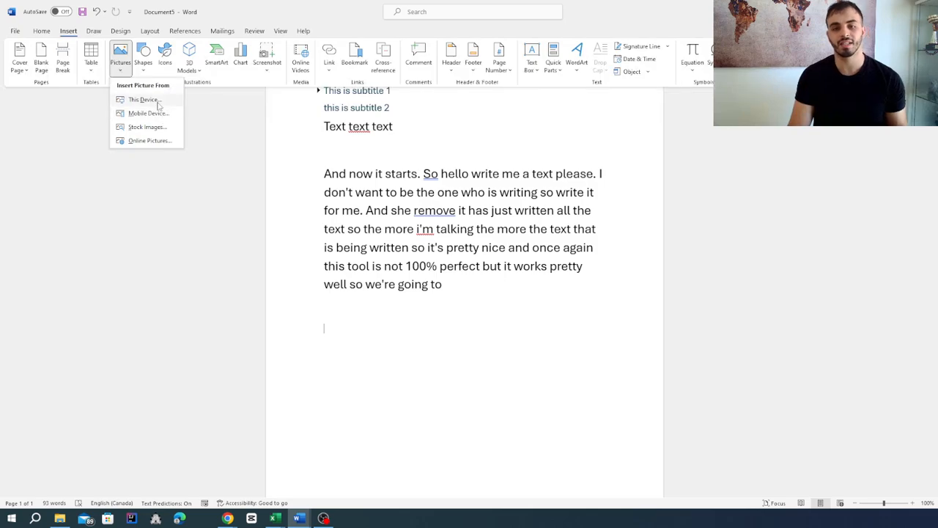
{"action": "left_click", "coordinate": [142, 141]}
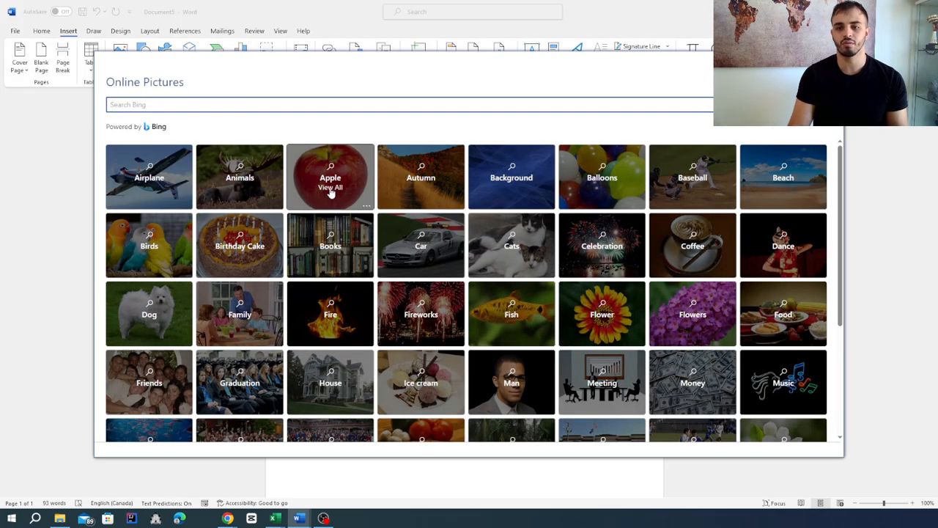
{"action": "left_click", "coordinate": [151, 256]}
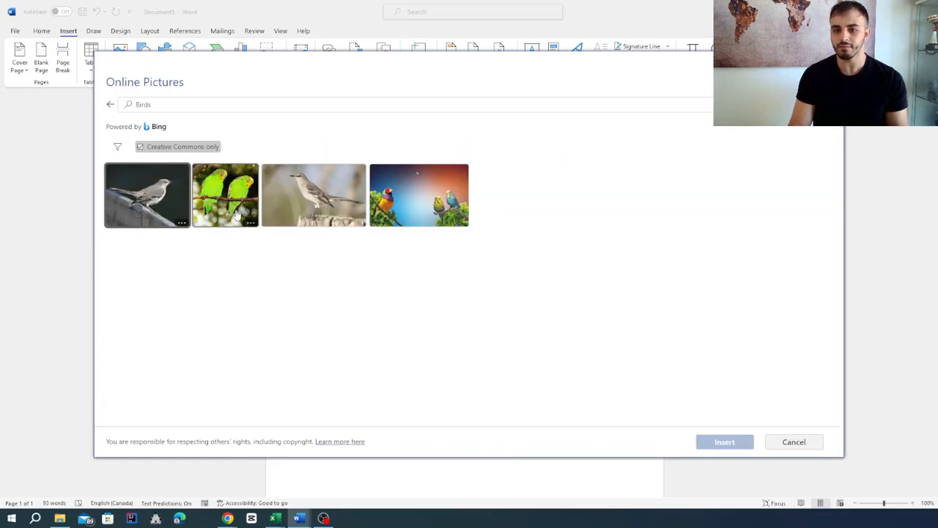
{"action": "left_click", "coordinate": [228, 202]}
{"action": "left_click", "coordinate": [716, 442]}
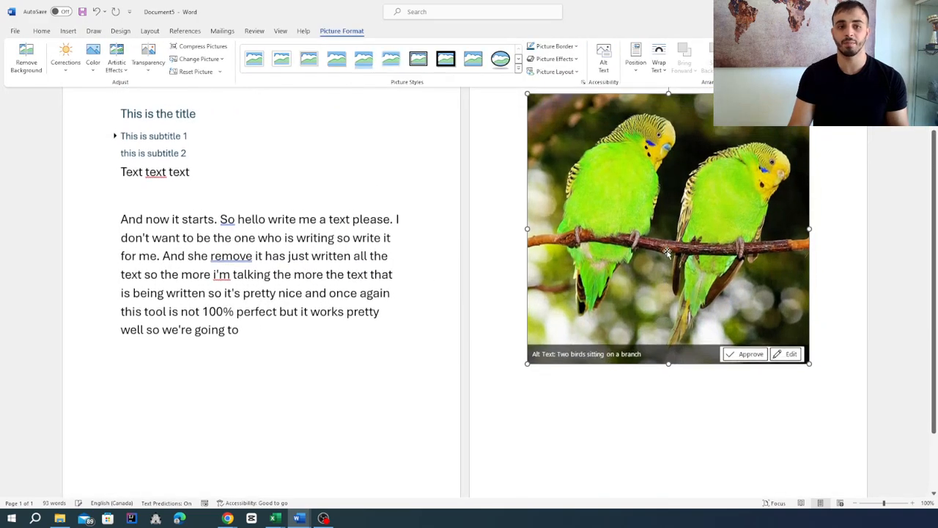
{"action": "left_click", "coordinate": [743, 442]}
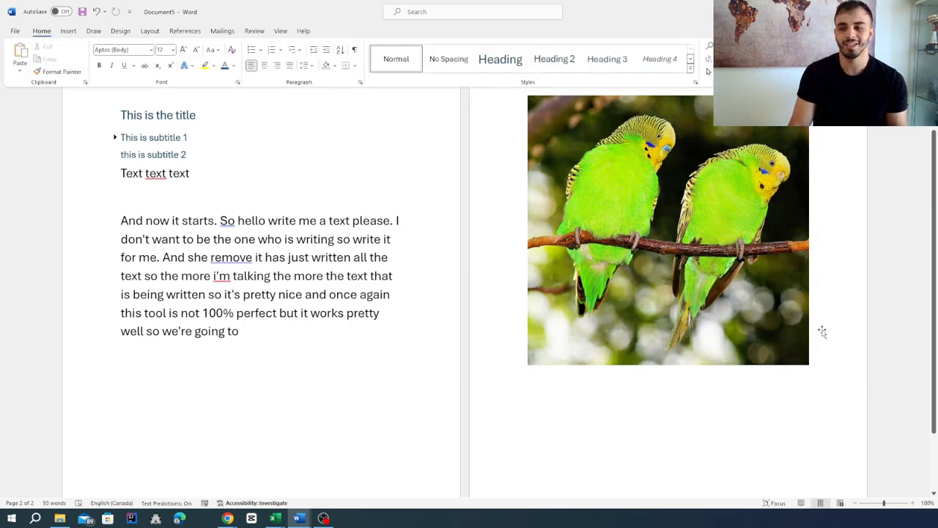
- Shrink the birds picture proportionally from its corner, then delete it from the document
{"action": "left_click", "coordinate": [807, 361]}
{"action": "left_click_drag", "start_coordinate": [807, 361], "coordinate": [770, 326]}
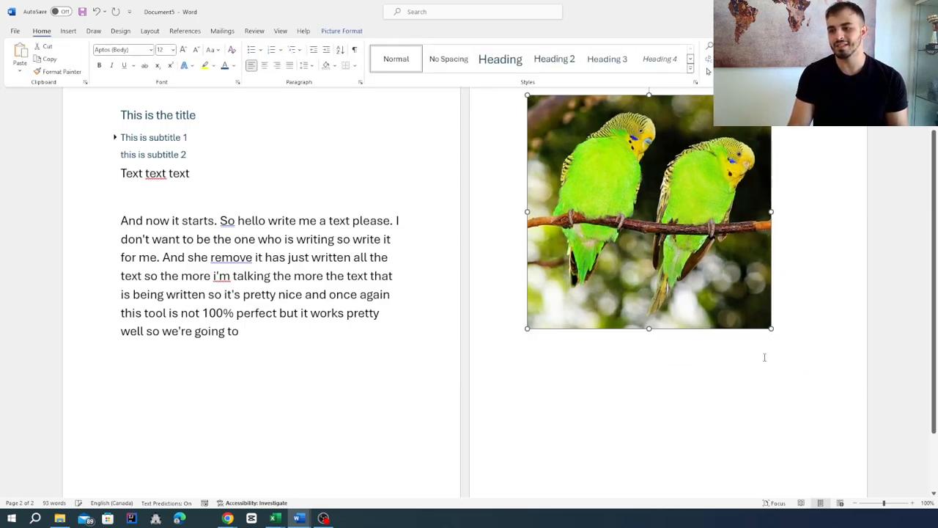
{"action": "key", "text": "Delete"}
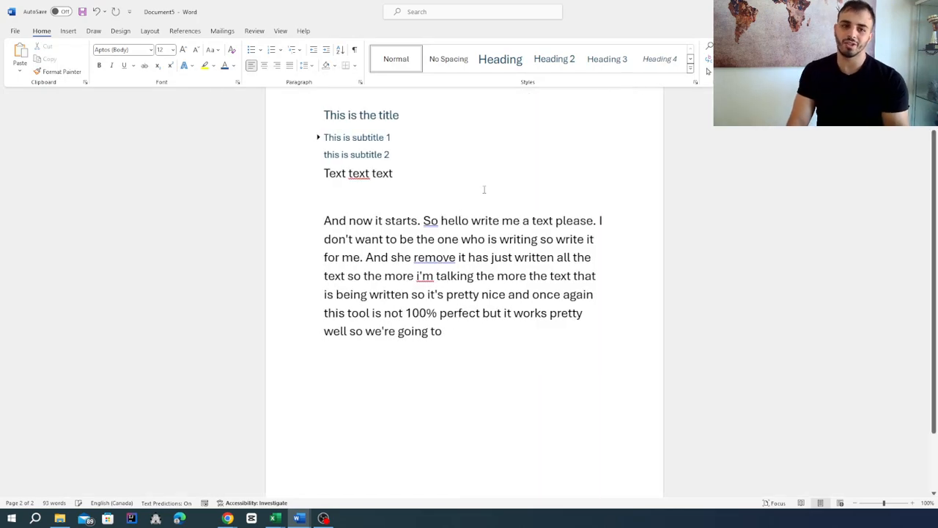
- Examine the available shapes and the supported providers for inserting an online video, leaving the document without either
{"action": "left_click", "coordinate": [72, 34]}
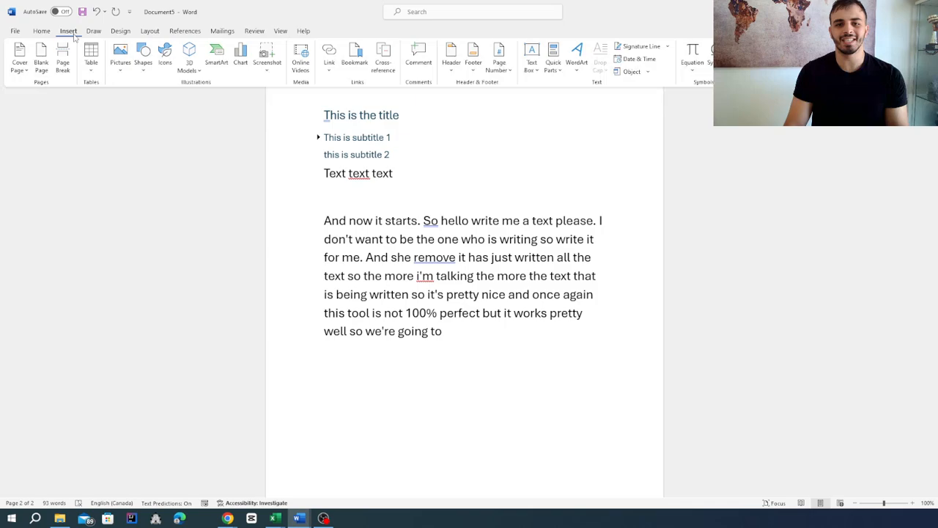
{"action": "left_click", "coordinate": [145, 66]}
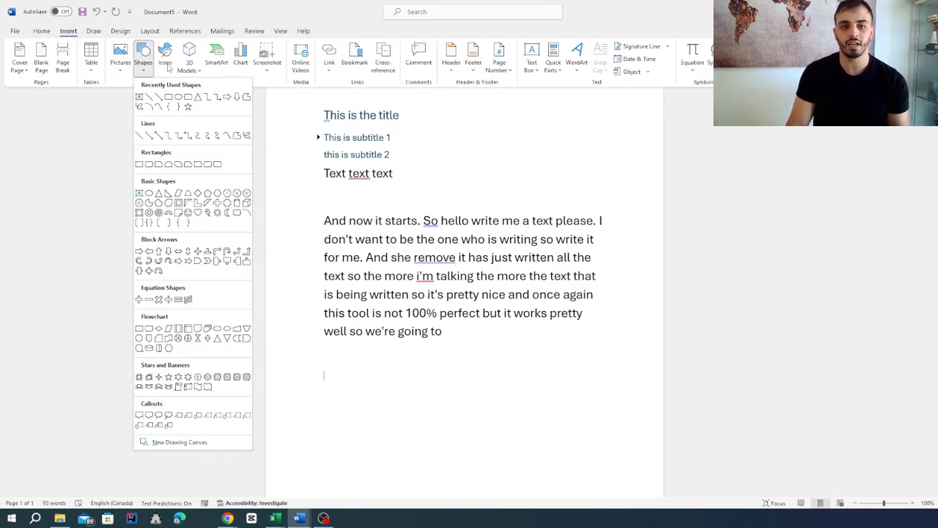
{"action": "left_click", "coordinate": [298, 12]}
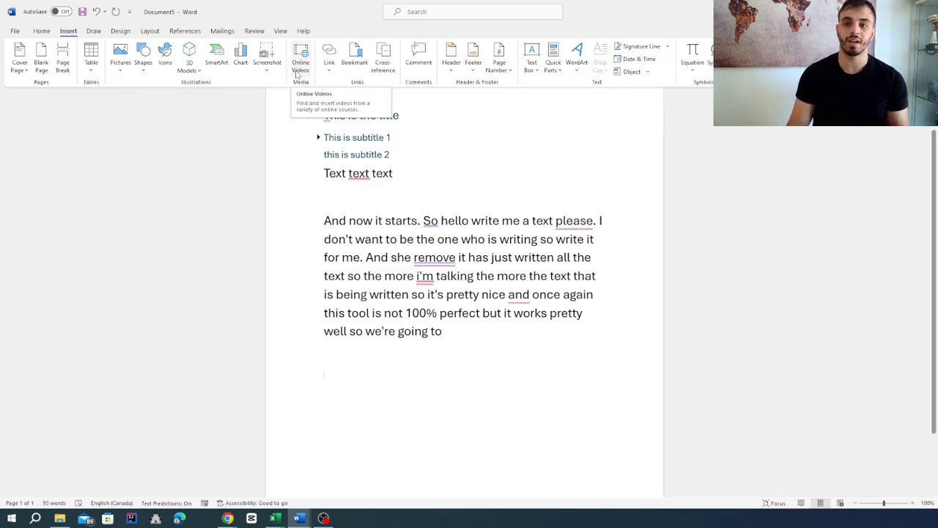
{"action": "left_click", "coordinate": [297, 73]}
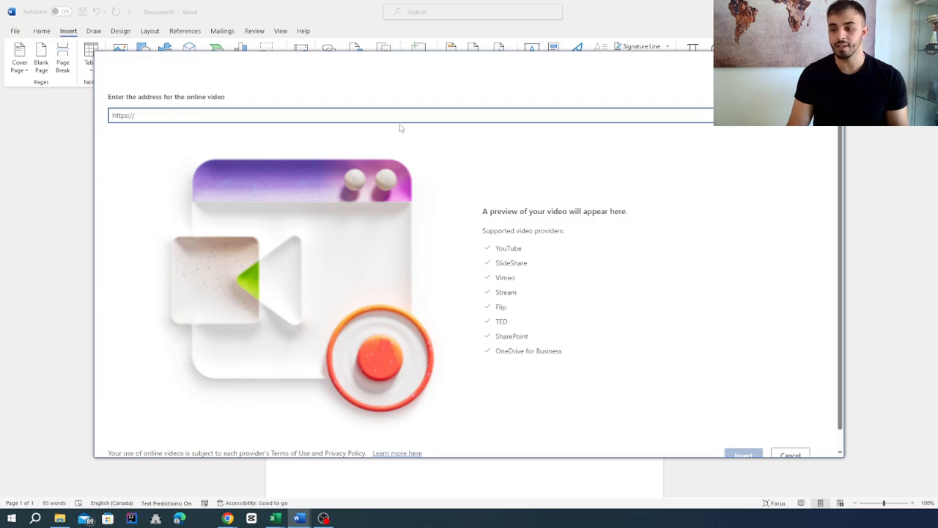
{"action": "scroll", "coordinate": [791, 336], "scroll_direction": "down", "scroll_amount": 1}
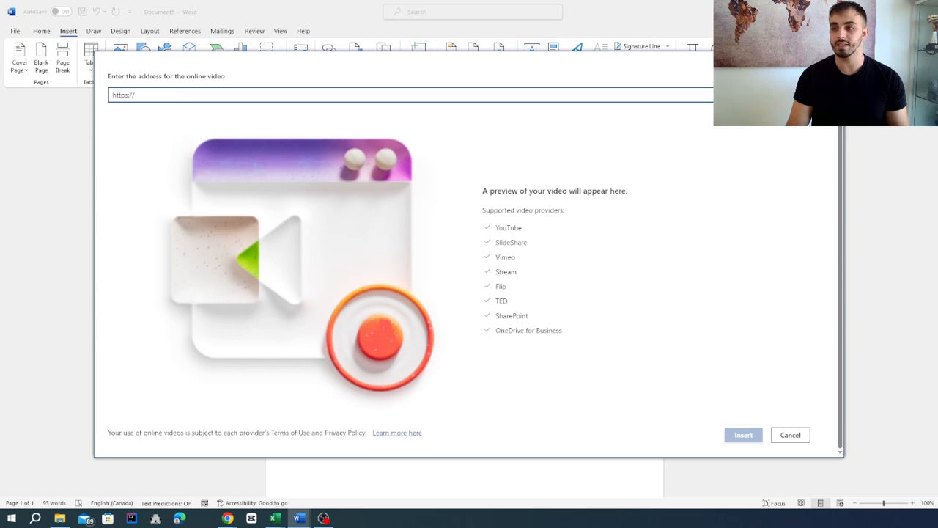
{"action": "left_click", "coordinate": [833, 60]}
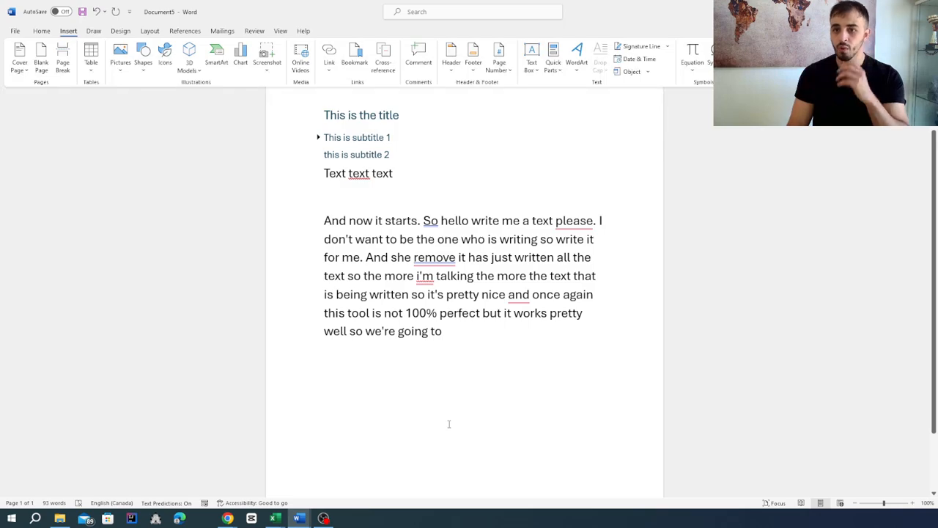
- Insert an embedded Excel spreadsheet below the document's last paragraph
{"action": "left_click", "coordinate": [94, 72]}
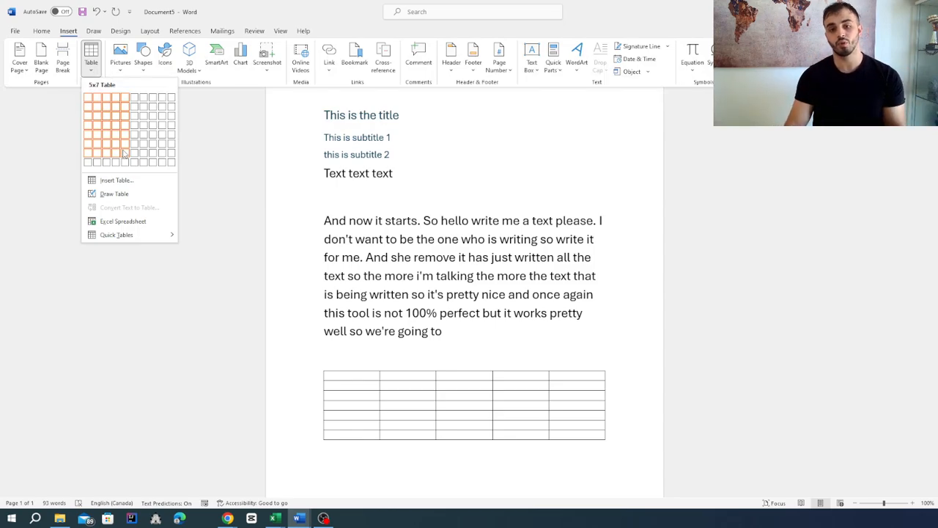
{"action": "left_click", "coordinate": [123, 223]}
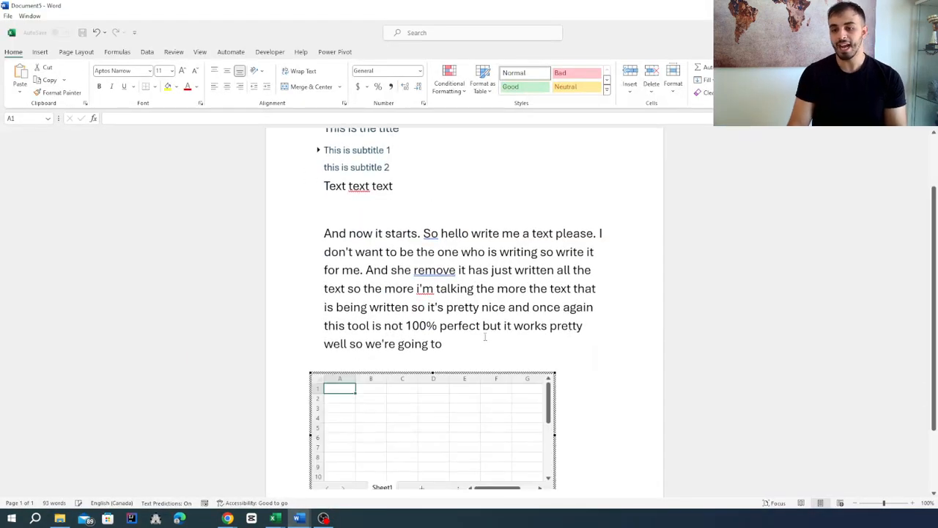
{"action": "scroll", "coordinate": [730, 265], "scroll_direction": "down", "scroll_amount": 2}
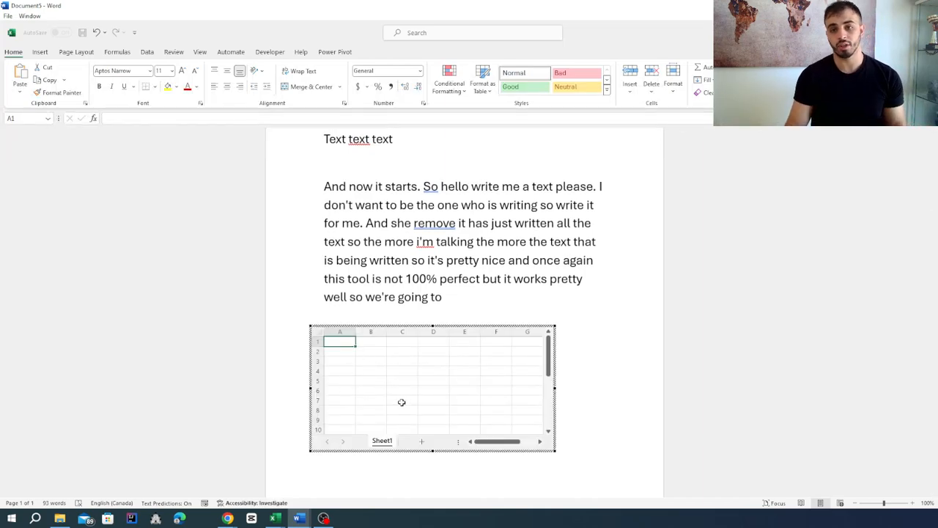
- Enter the header "number1" in cell B3 of the embedded spreadsheet and the numbers 1 to 5 in the cells below it
{"action": "left_click", "coordinate": [380, 393]}
{"action": "left_click", "coordinate": [358, 361]}
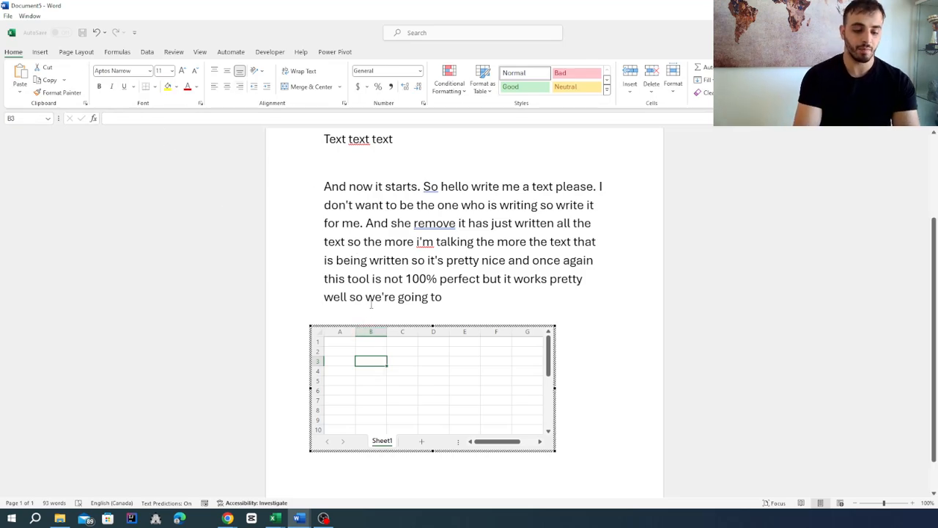
{"action": "type", "text": "umber1"}
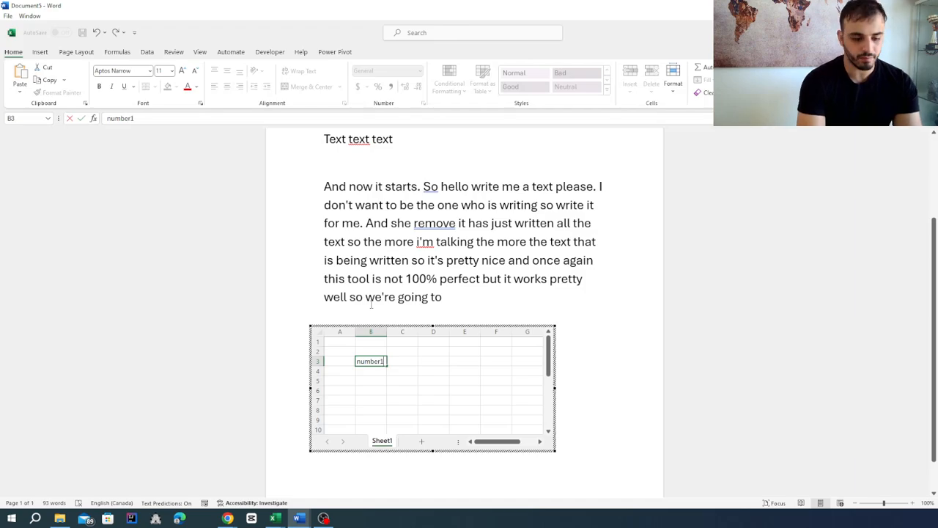
{"action": "key", "text": "Return"}
{"action": "type", "text": "1"}
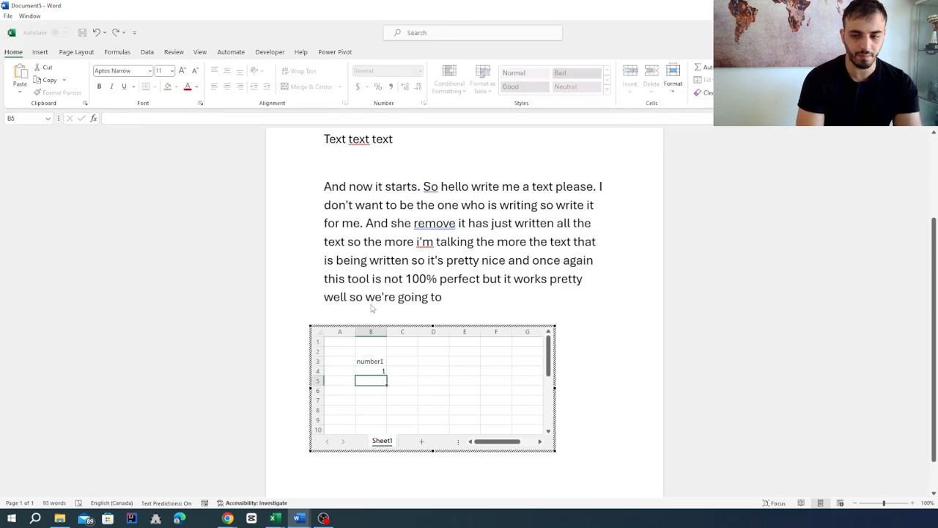
{"action": "key", "text": "Return"}
{"action": "type", "text": "2"}
{"action": "key", "text": "Return"}
{"action": "type", "text": "3"}
{"action": "key", "text": "Return"}
{"action": "type", "text": "4"}
{"action": "key", "text": "Return"}
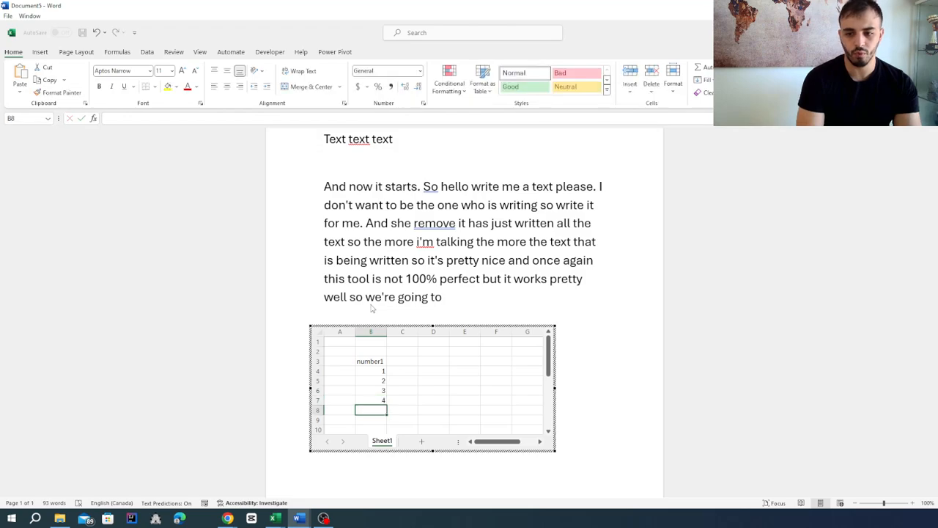
{"action": "type", "text": "5"}
- Enter the header "grades" in cell C3, beside the "number1" header
{"action": "key", "text": "Up"}
{"action": "key", "text": "Up"}
{"action": "key", "text": "Up"}
{"action": "key", "text": "Up"}
{"action": "key", "text": "Up"}
{"action": "key", "text": "Right"}
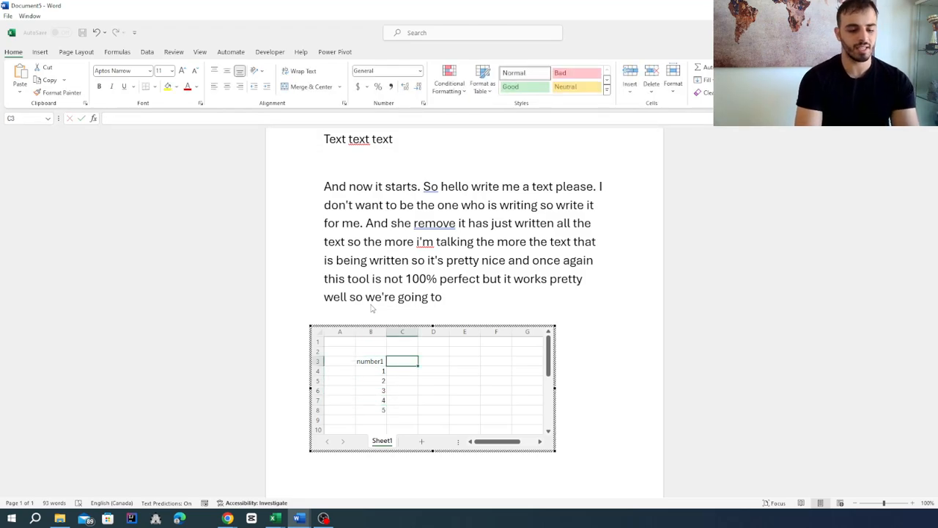
{"action": "type", "text": "grades"}
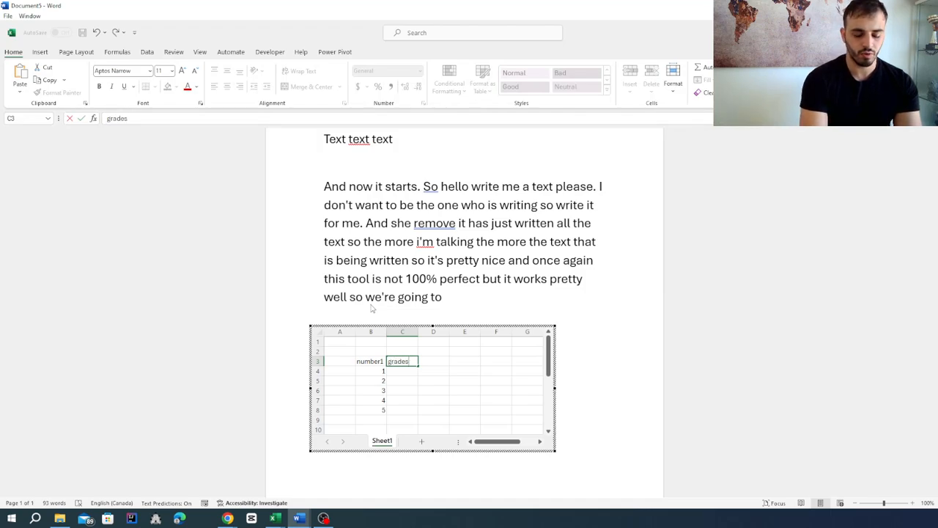
{"action": "key", "text": "Return"}
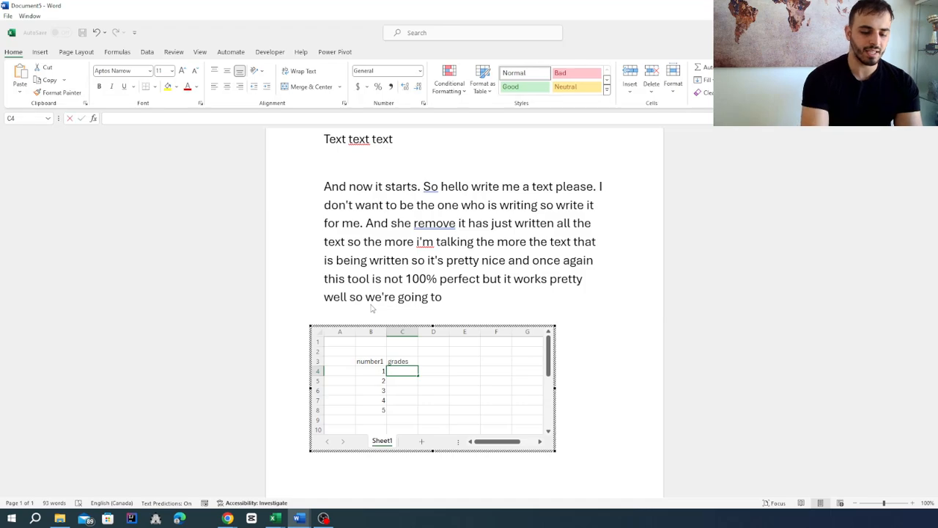
- Enter =RANDBETWEEN(30,50) in cell C4 and fill the formula down to C8
{"action": "type", "text": "=rando"}
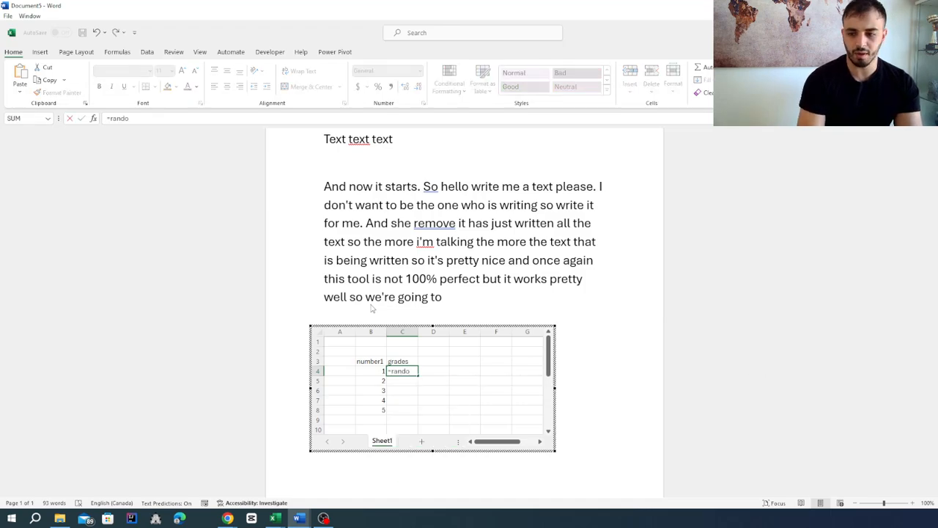
{"action": "key", "text": "BackSpace"}
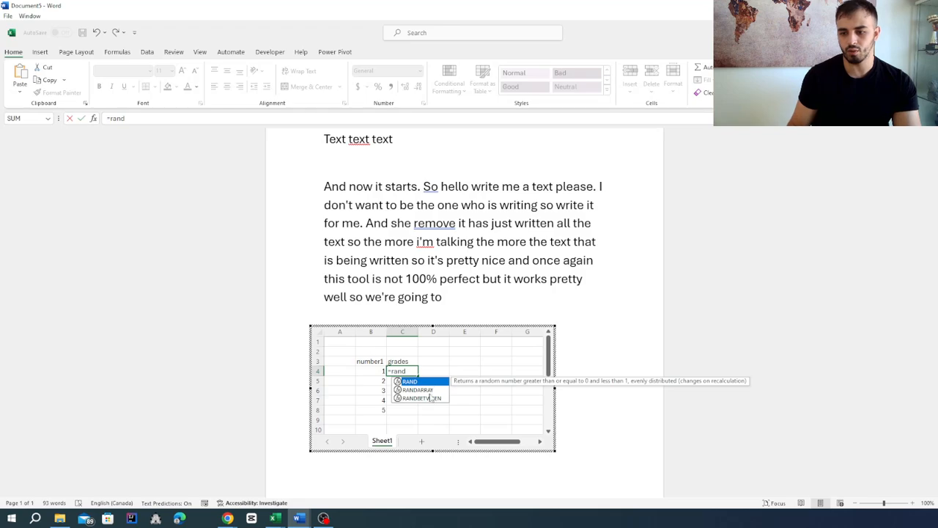
{"action": "double_click", "coordinate": [427, 398]}
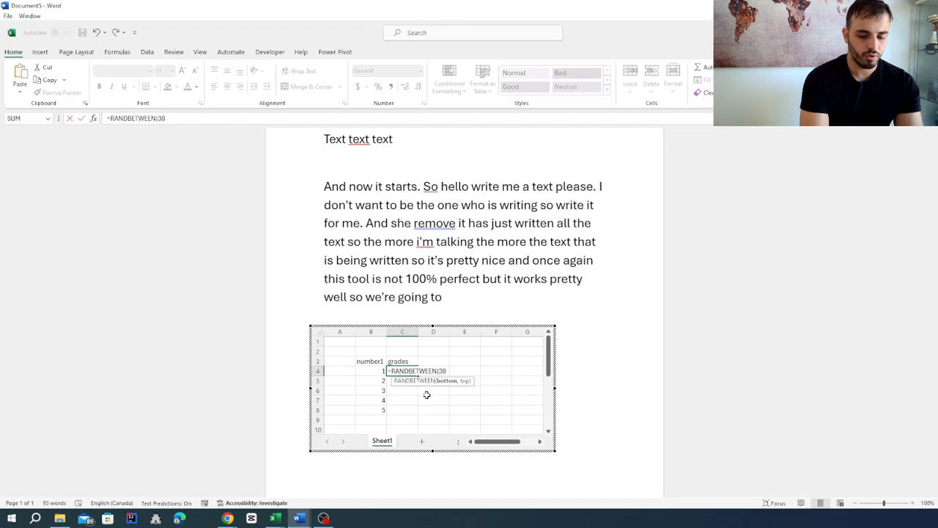
{"action": "type", "text": "30,50"}
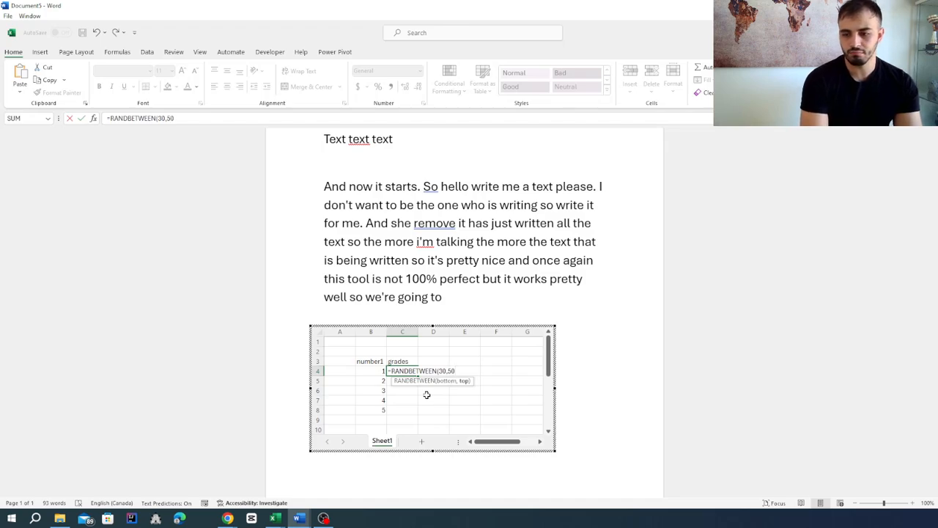
{"action": "key", "text": "Return"}
{"action": "left_click", "coordinate": [419, 372]}
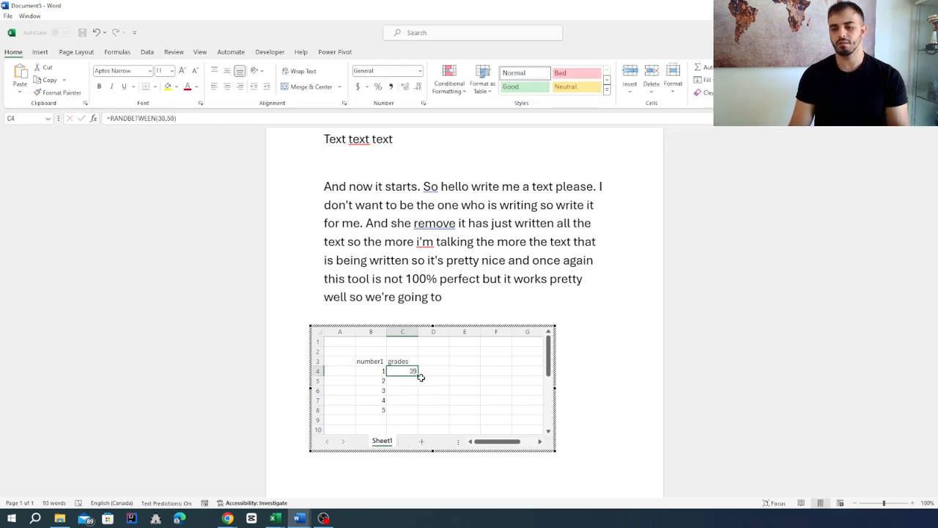
{"action": "left_click_drag", "start_coordinate": [417, 375], "coordinate": [417, 414]}
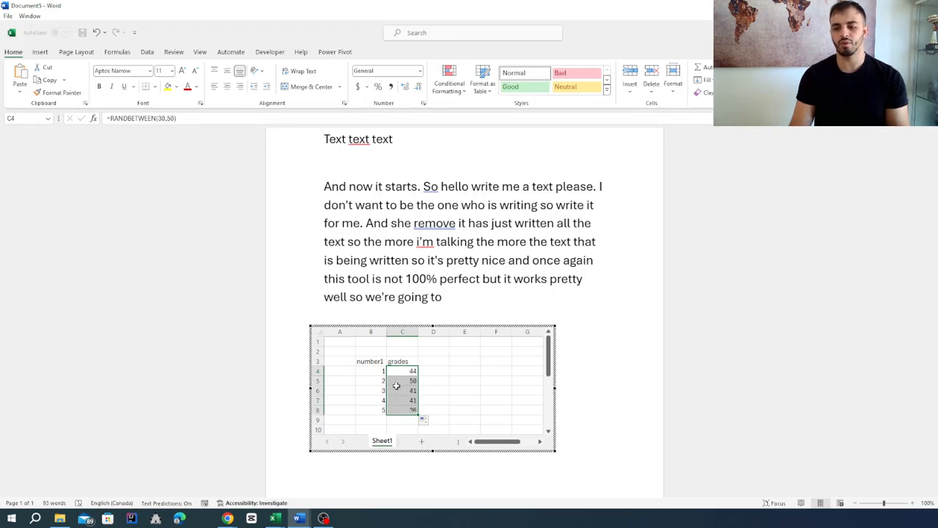
{"action": "left_click", "coordinate": [488, 374]}
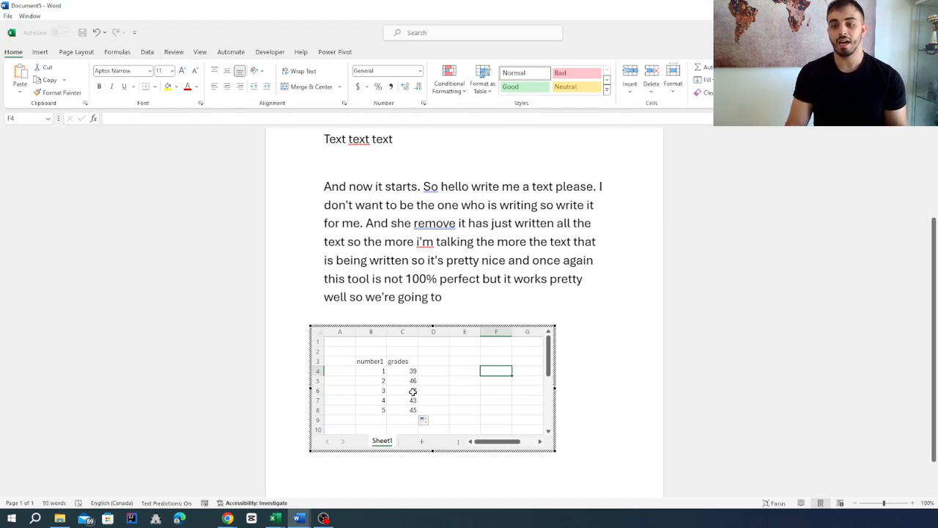
- Convert the range B3:C8 into a table with headers and return to editing the document
{"action": "left_click_drag", "start_coordinate": [358, 362], "coordinate": [412, 412]}
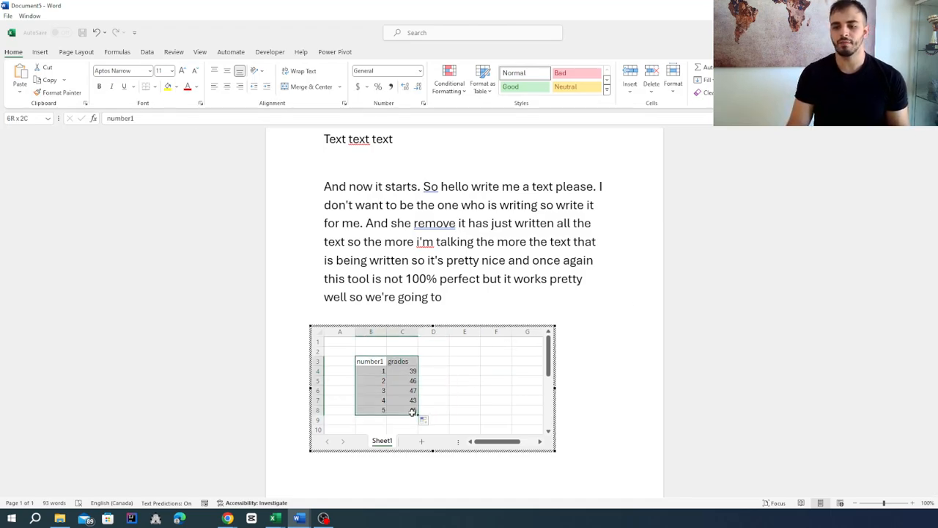
{"action": "left_click", "coordinate": [40, 54]}
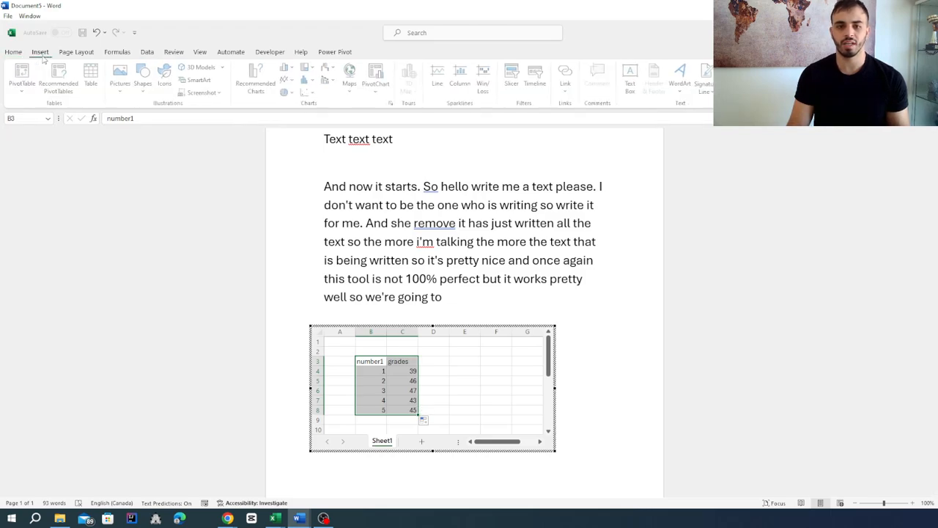
{"action": "left_click", "coordinate": [90, 75]}
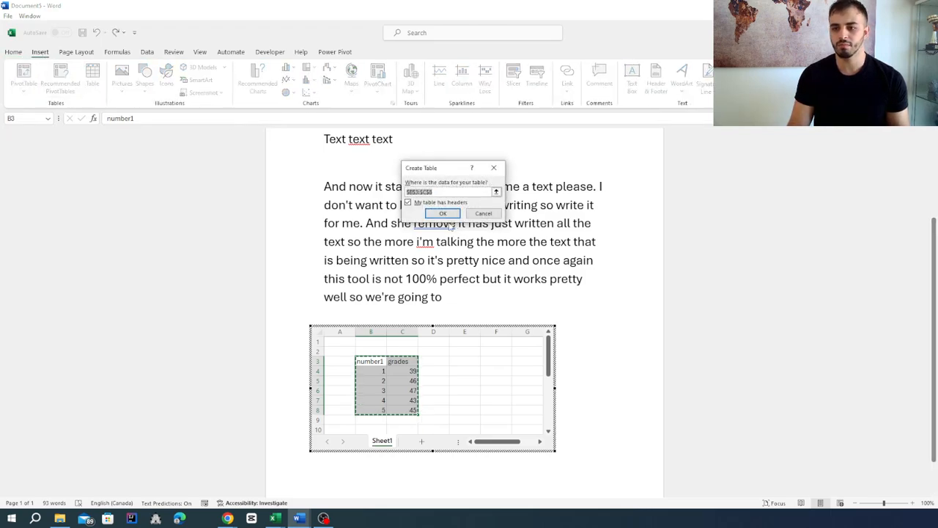
{"action": "left_click", "coordinate": [444, 214]}
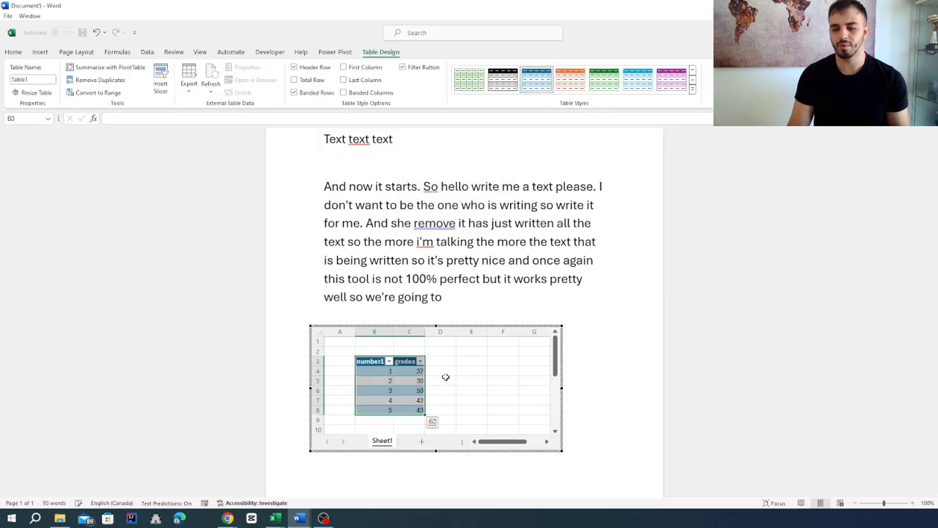
{"action": "left_click", "coordinate": [595, 384]}
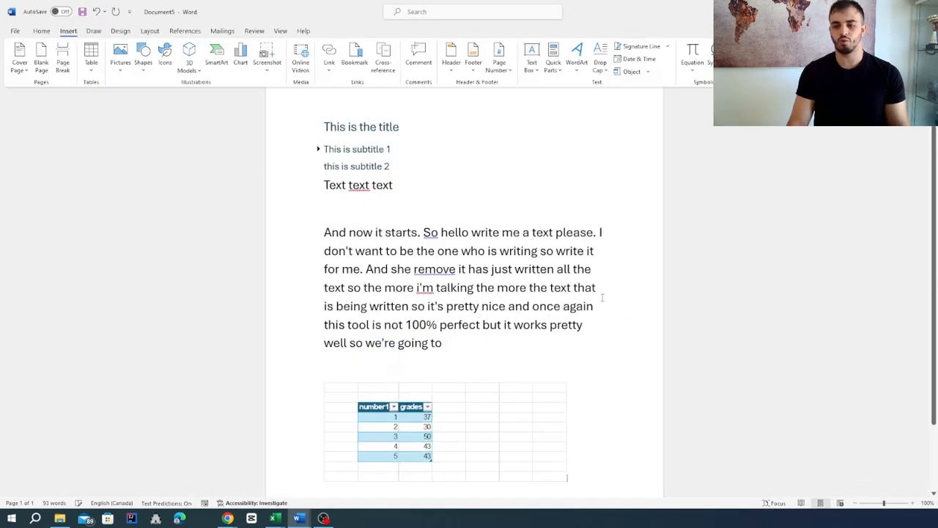
- Reopen the embedded spreadsheet, filter the "number1" column to only the values 1 and 3, and return to the document
{"action": "scroll", "coordinate": [628, 296], "scroll_direction": "down", "scroll_amount": 1}
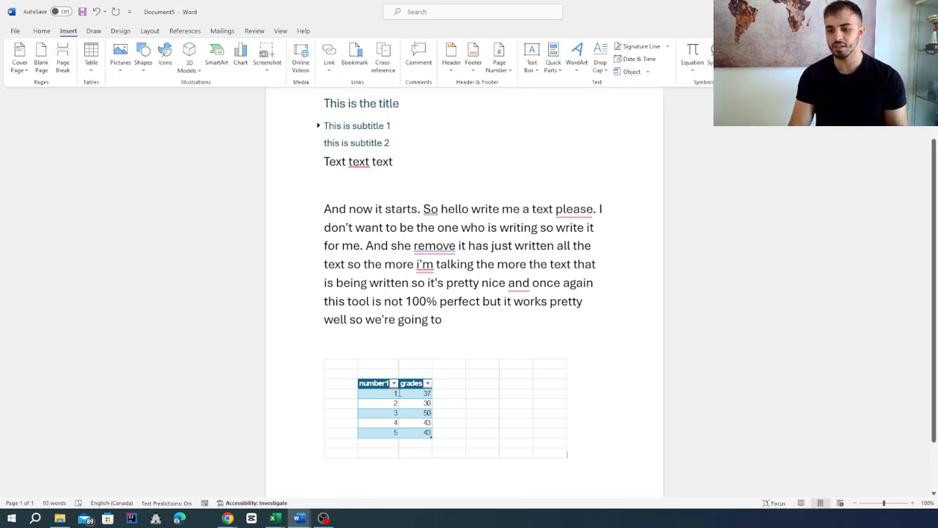
{"action": "left_click", "coordinate": [394, 383]}
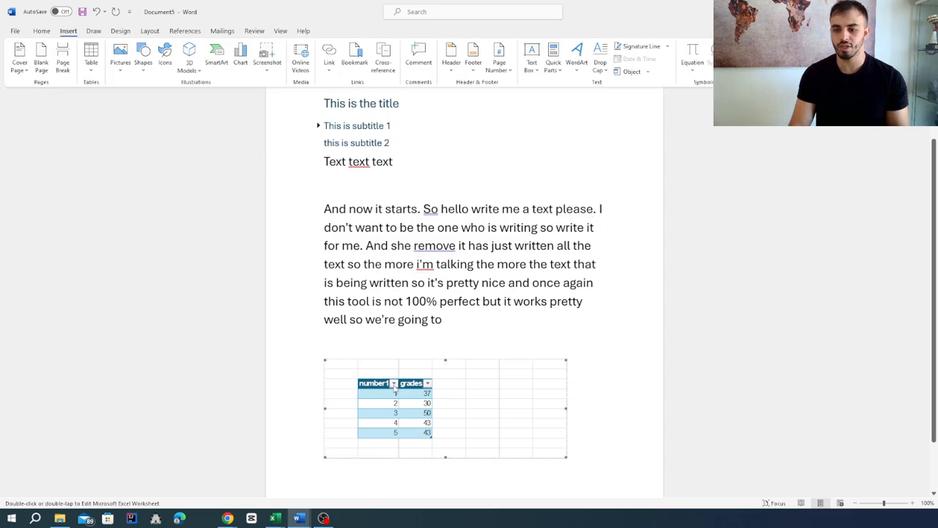
{"action": "double_click", "coordinate": [394, 383]}
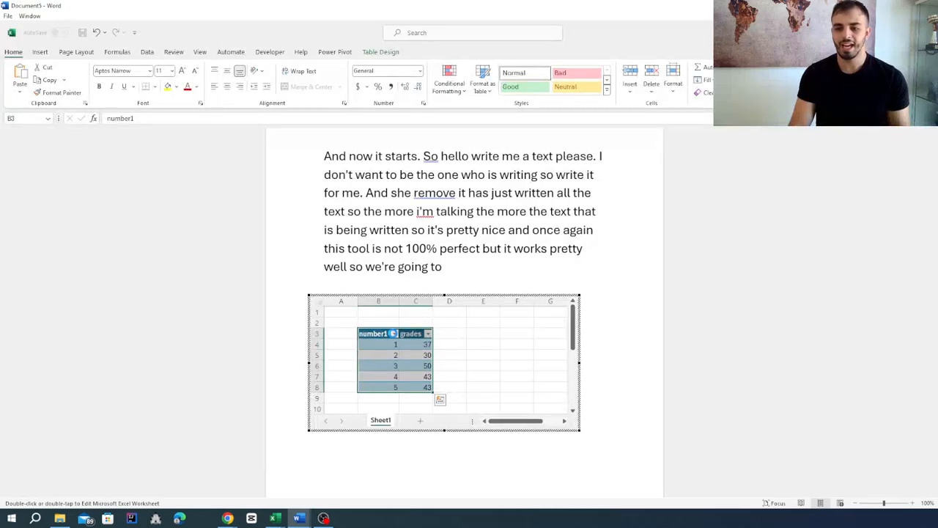
{"action": "left_click", "coordinate": [394, 334]}
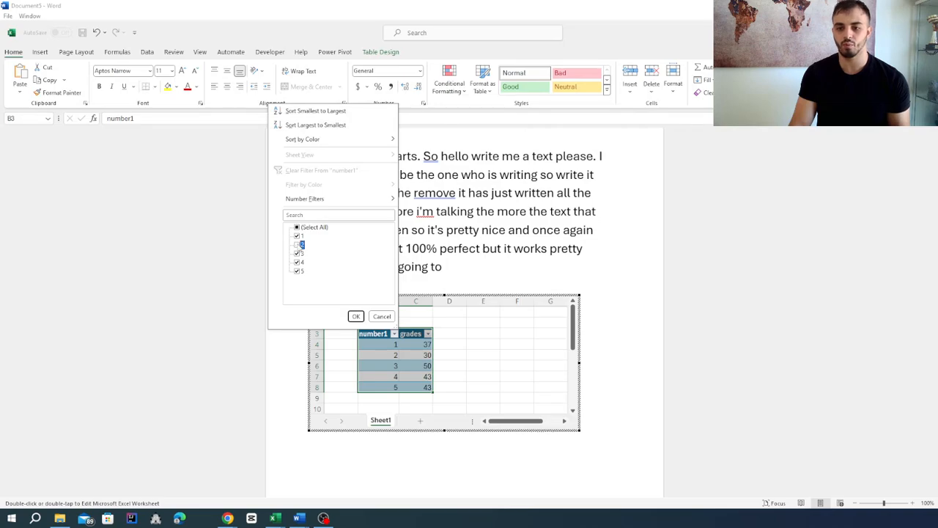
{"action": "left_click", "coordinate": [297, 262]}
{"action": "left_click", "coordinate": [297, 270]}
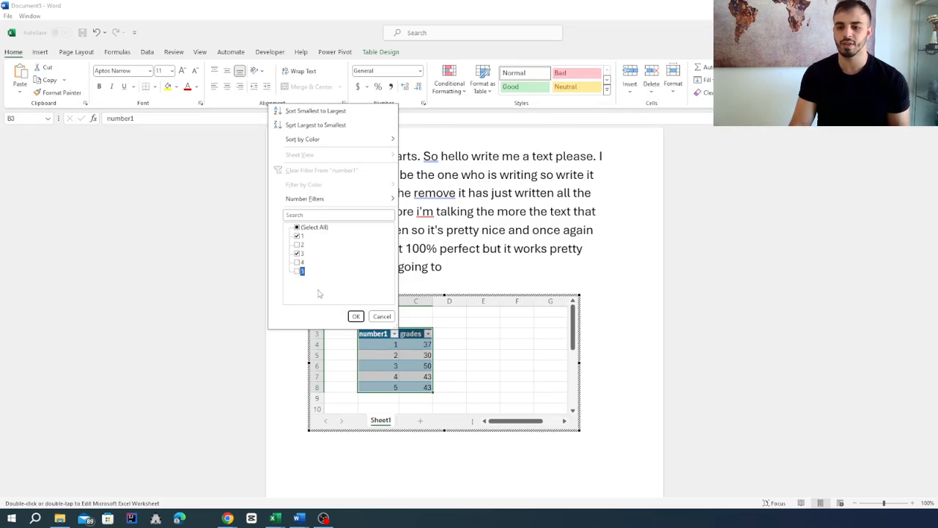
{"action": "left_click", "coordinate": [355, 316]}
{"action": "left_click", "coordinate": [634, 272]}
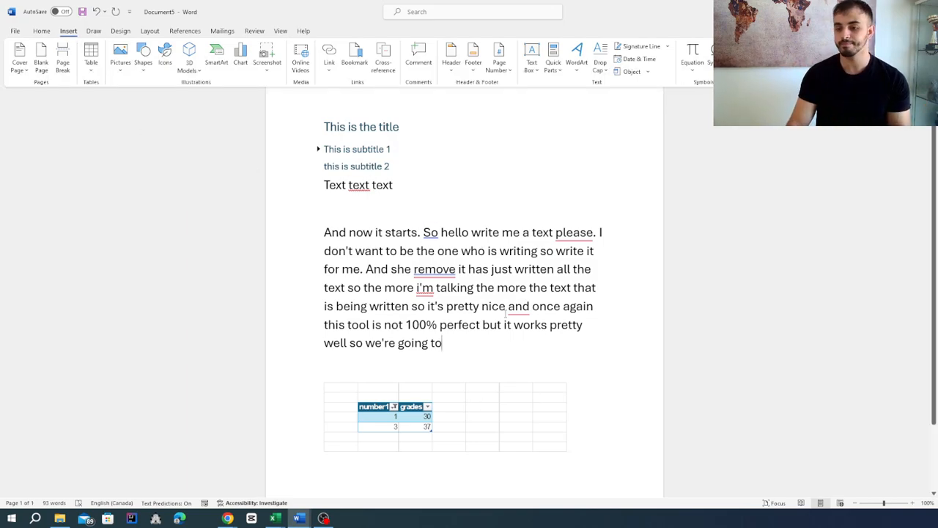
- Delete the embedded spreadsheet below the dictated paragraph
{"action": "left_click", "coordinate": [478, 437]}
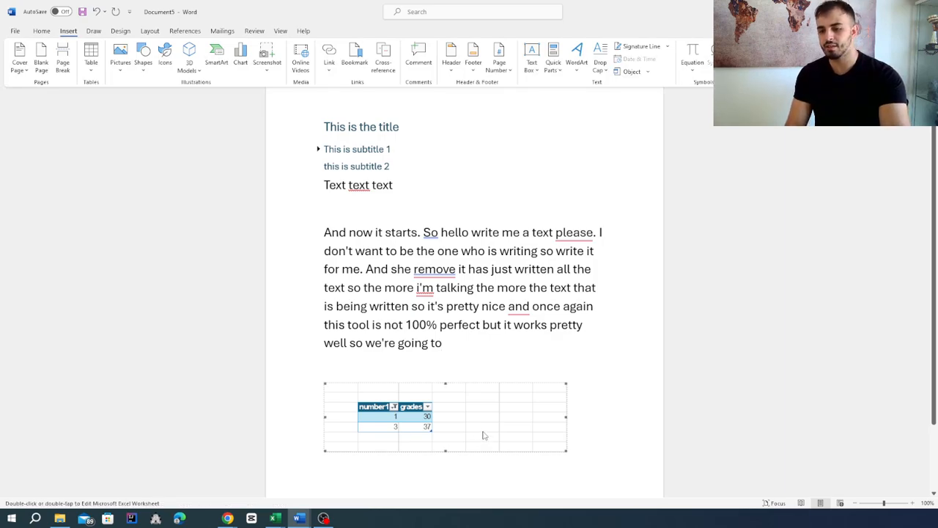
{"action": "key", "text": "Delete"}
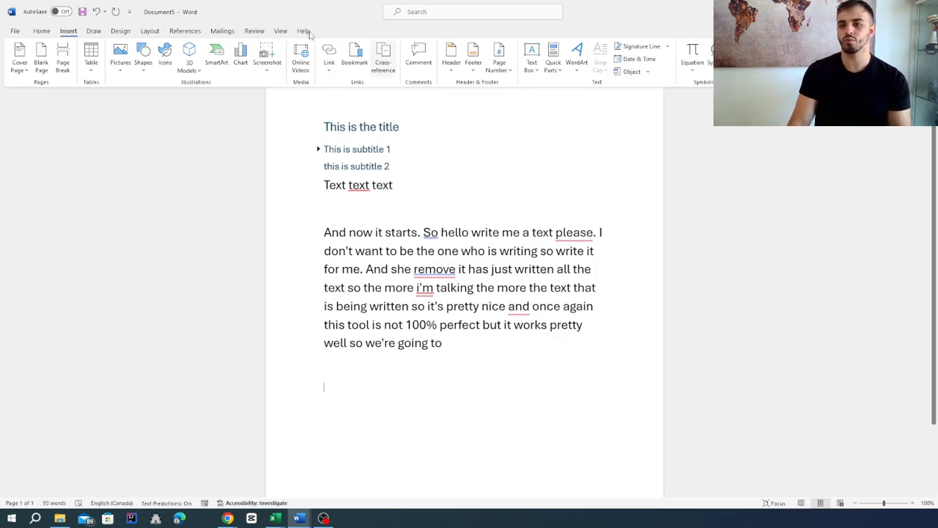
- Draw a freehand curved shape and a rough rectangle with the black pen below the dictated paragraph
{"action": "left_click", "coordinate": [92, 33]}
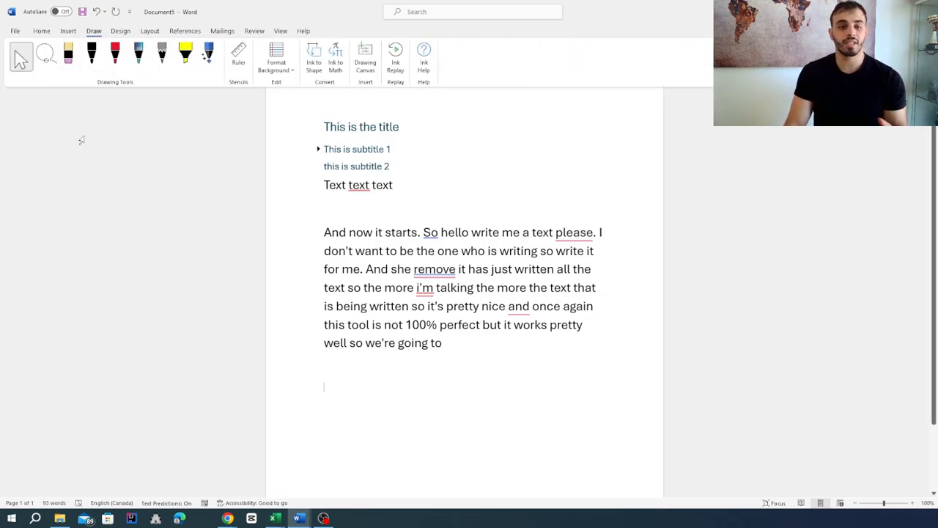
{"action": "left_click", "coordinate": [91, 57]}
{"action": "mouse_move", "coordinate": [379, 372]}
{"action": "left_mouse_down"}
{"action": "mouse_move", "coordinate": [367, 408]}
{"action": "mouse_move", "coordinate": [472, 409]}
{"action": "mouse_move", "coordinate": [529, 450]}
{"action": "mouse_move", "coordinate": [523, 399]}
{"action": "mouse_move", "coordinate": [499, 384]}
{"action": "mouse_move", "coordinate": [579, 410]}
{"action": "mouse_move", "coordinate": [518, 346]}
{"action": "mouse_move", "coordinate": [391, 359]}
{"action": "left_mouse_up"}
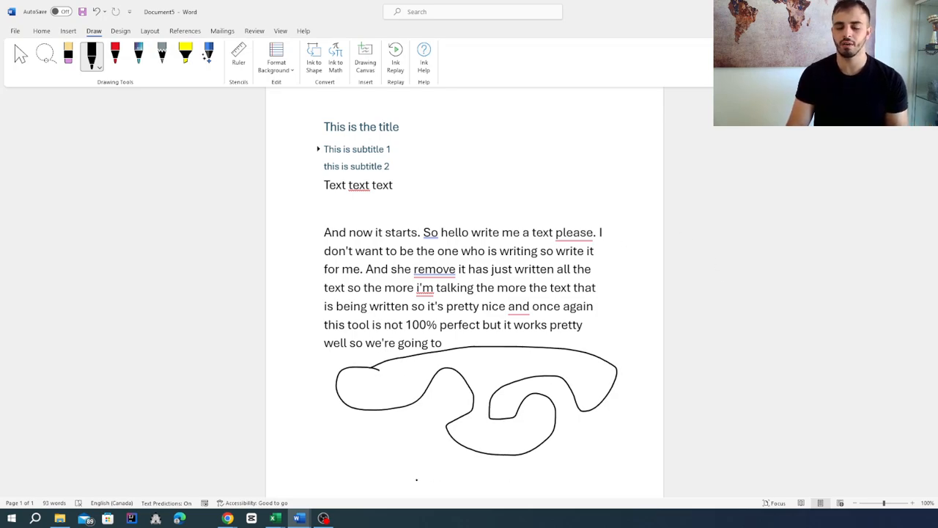
{"action": "left_click_drag", "start_coordinate": [386, 481], "coordinate": [597, 474]}
{"action": "left_click_drag", "start_coordinate": [601, 425], "coordinate": [601, 460]}
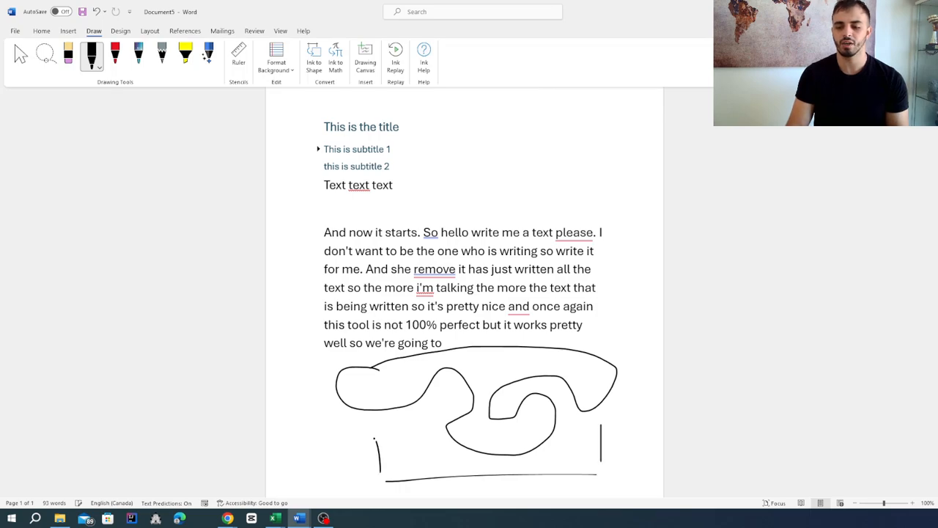
{"action": "left_click_drag", "start_coordinate": [377, 434], "coordinate": [653, 421]}
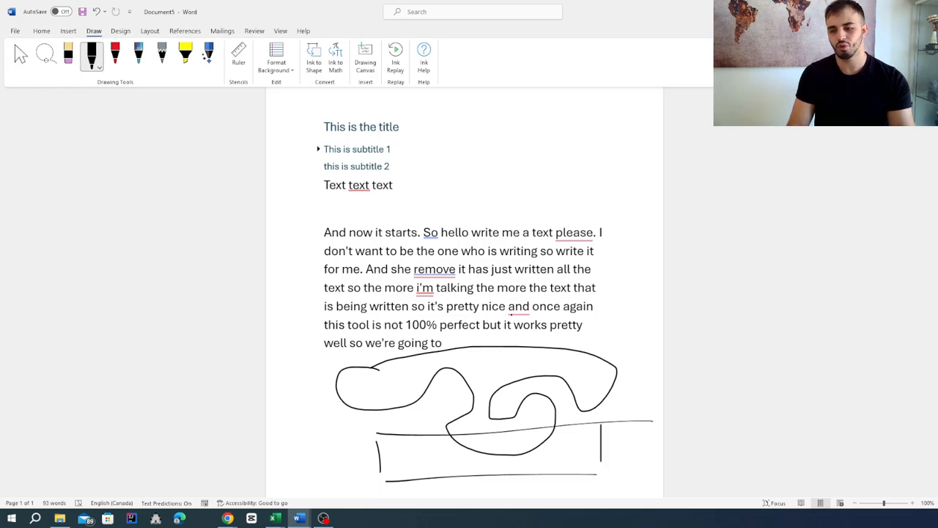
- Undo the freehand pen strokes below the dictated paragraph
{"action": "key", "text": "ctrl+z"}
{"action": "key", "text": "ctrl+z"}
{"action": "key", "text": "ctrl+z"}
{"action": "key", "text": "ctrl+z"}
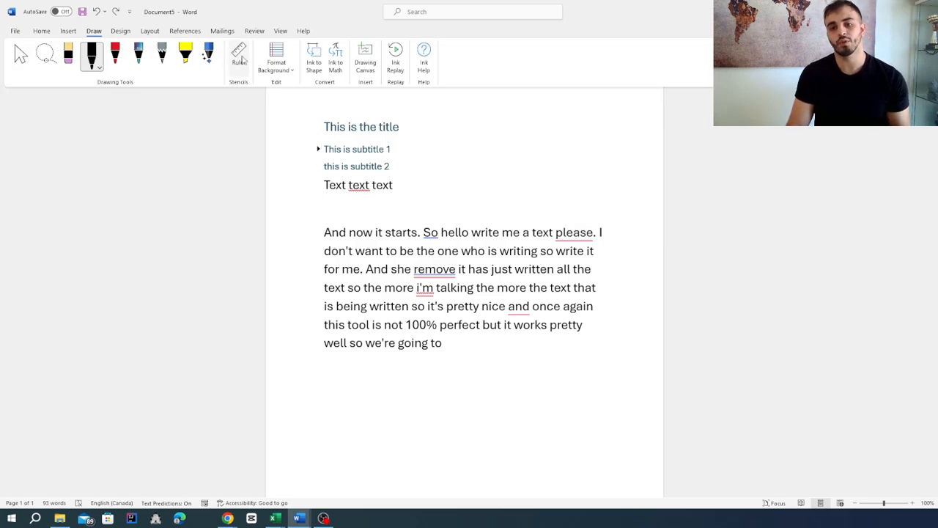
- Show the drawing ruler and reposition it on the page while trying to ink a line along its edge
{"action": "left_click", "coordinate": [241, 61]}
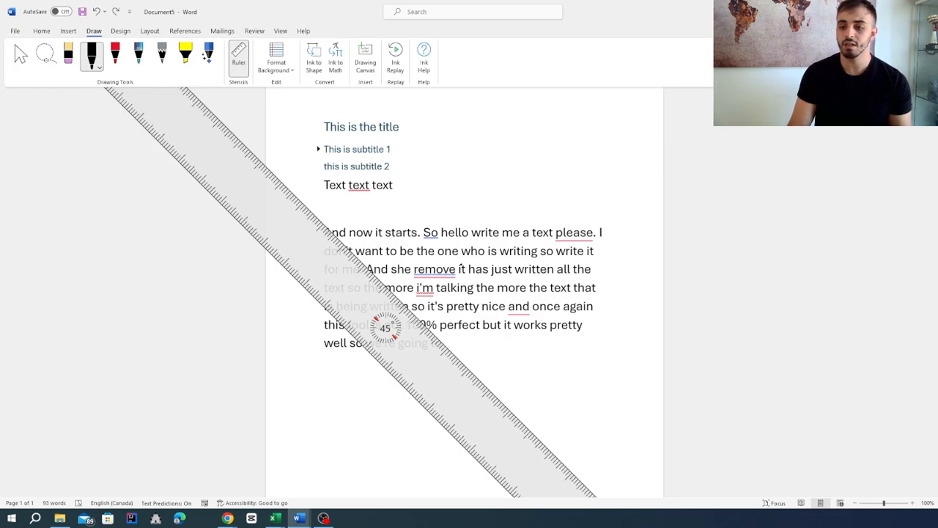
{"action": "left_click_drag", "start_coordinate": [385, 327], "coordinate": [367, 401]}
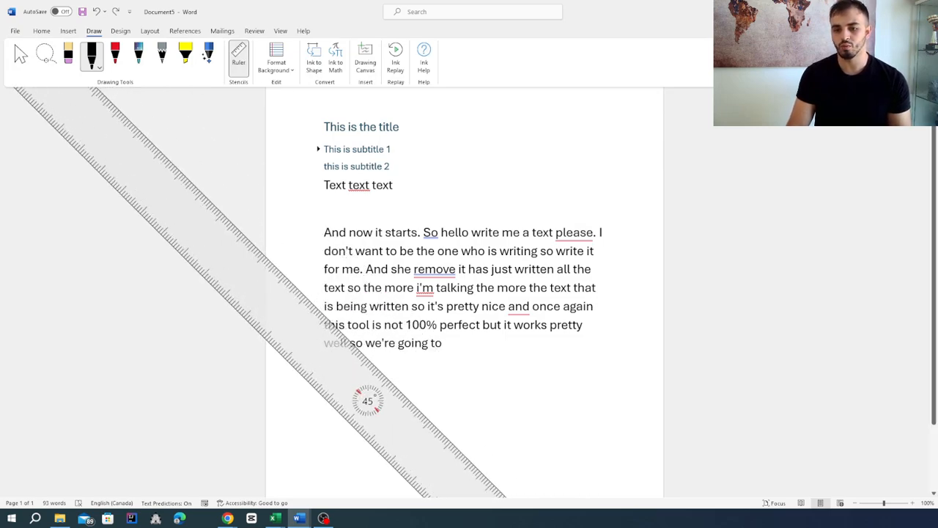
{"action": "left_click", "coordinate": [92, 55]}
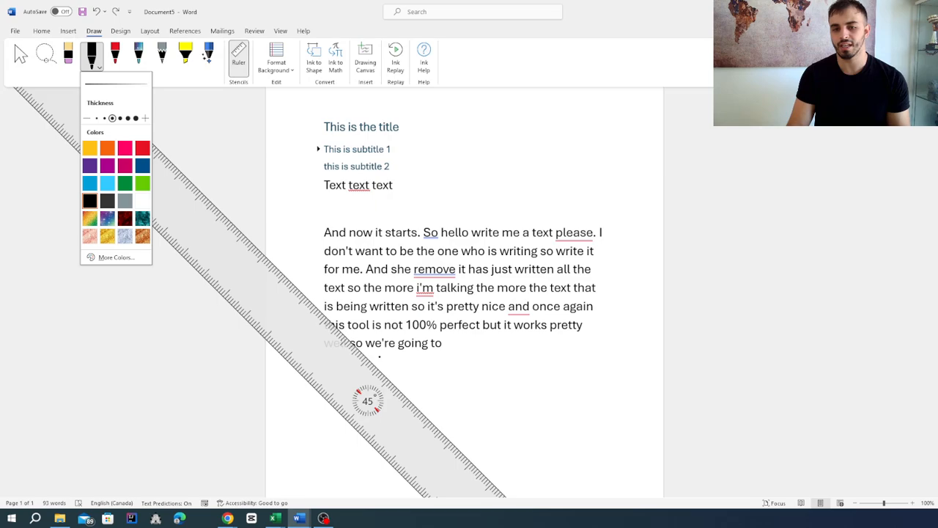
{"action": "left_click_drag", "start_coordinate": [372, 365], "coordinate": [503, 480]}
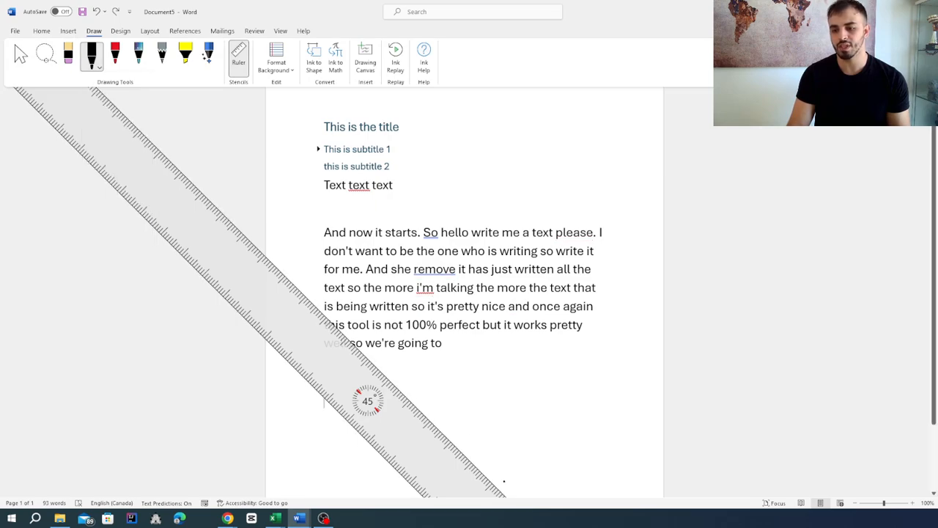
{"action": "left_click", "coordinate": [91, 57]}
{"action": "left_click", "coordinate": [314, 398]}
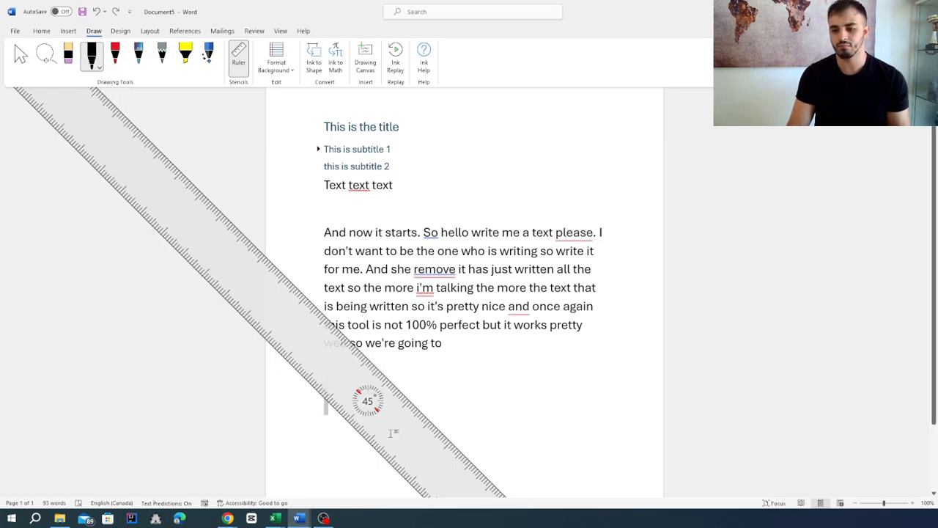
{"action": "left_click_drag", "start_coordinate": [392, 432], "coordinate": [479, 388]}
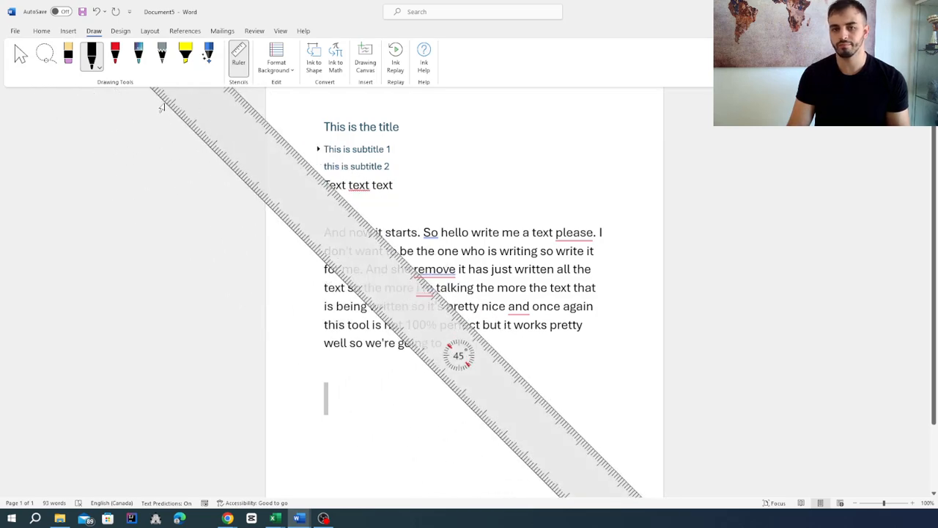
- Try to draw a straight line with the black pen along the upper edge of the repositioned ruler
{"action": "left_click", "coordinate": [91, 58]}
{"action": "left_click", "coordinate": [544, 375]}
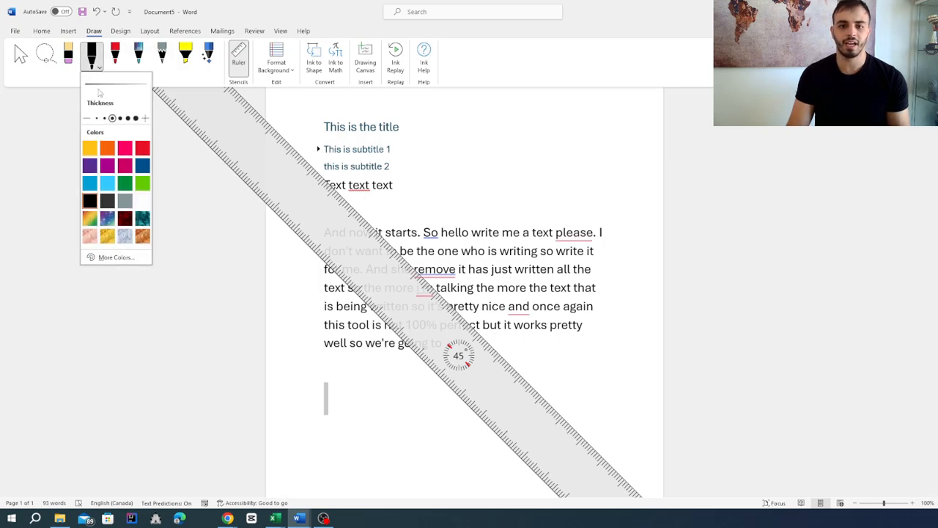
{"action": "left_click", "coordinate": [98, 66]}
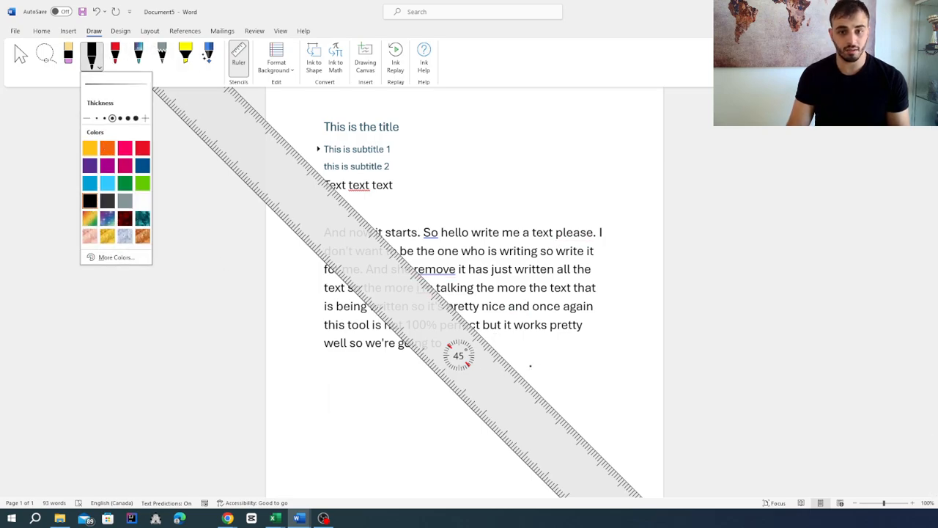
{"action": "left_click", "coordinate": [531, 379]}
{"action": "left_click_drag", "start_coordinate": [531, 379], "coordinate": [498, 342]}
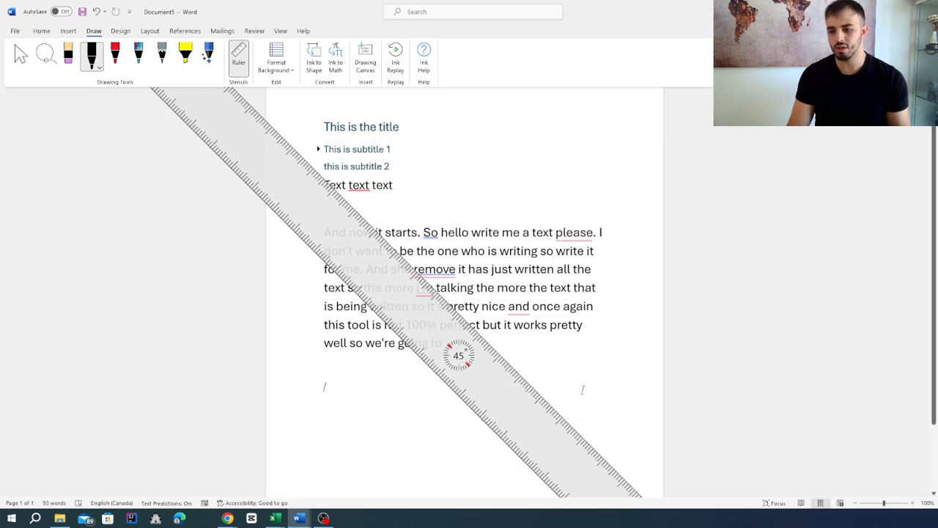
- Delete the dictated paragraph beneath the line "Text text text"
{"action": "left_click", "coordinate": [92, 55]}
{"action": "left_click", "coordinate": [563, 384]}
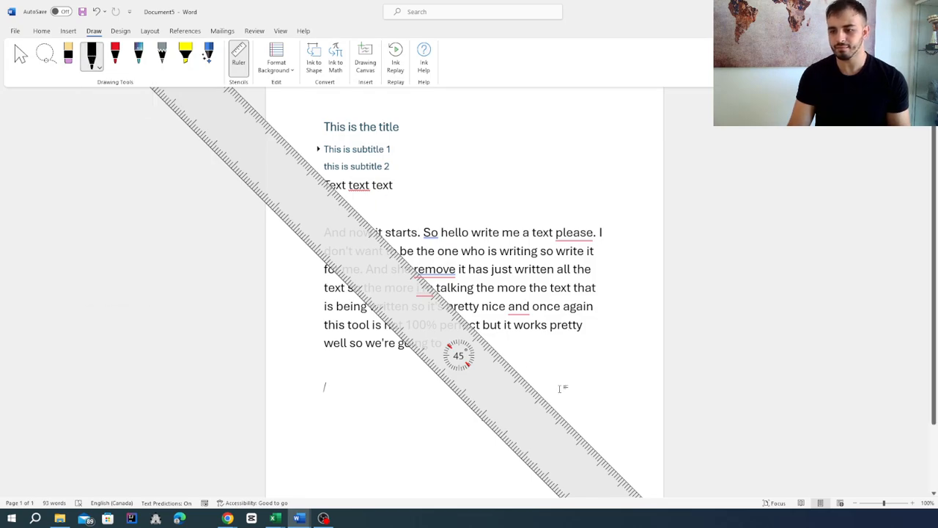
{"action": "left_click_drag", "start_coordinate": [541, 337], "coordinate": [405, 192]}
{"action": "key", "text": "BackSpace"}
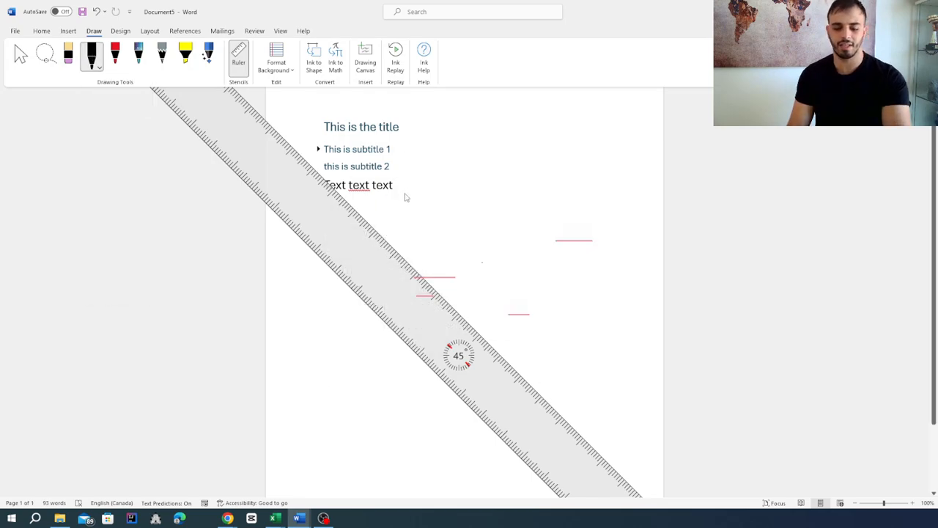
- Set the black pen to its thickest size and draw a diagonal line along the ruler's upper edge
{"action": "left_click", "coordinate": [94, 64]}
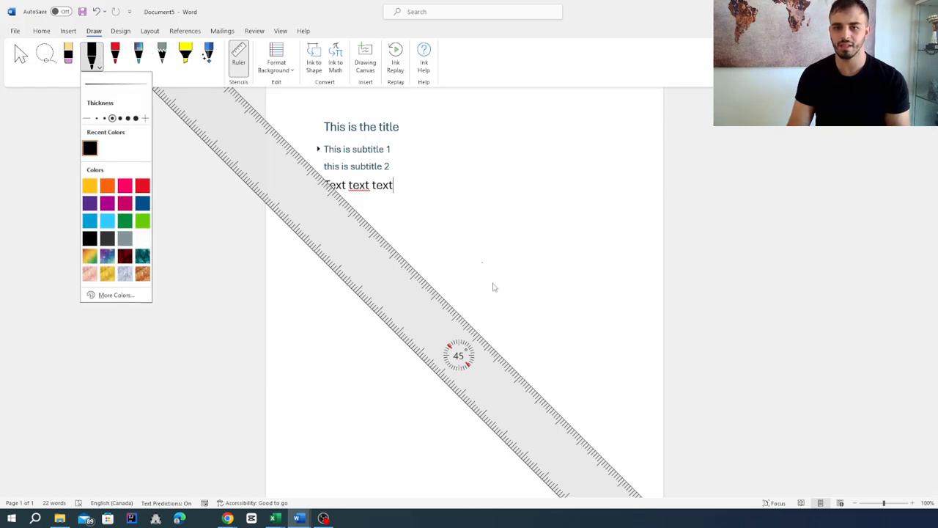
{"action": "left_click", "coordinate": [523, 372]}
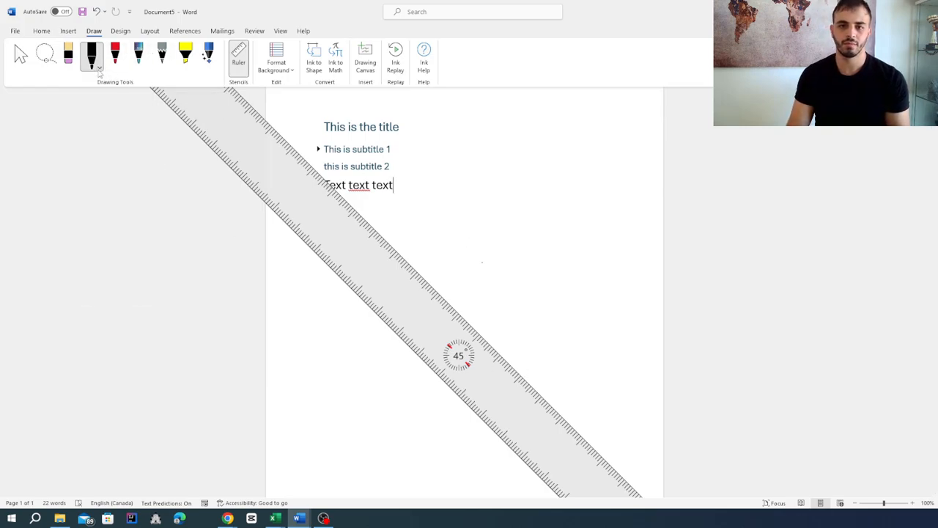
{"action": "left_click", "coordinate": [93, 63]}
{"action": "left_click", "coordinate": [135, 118]}
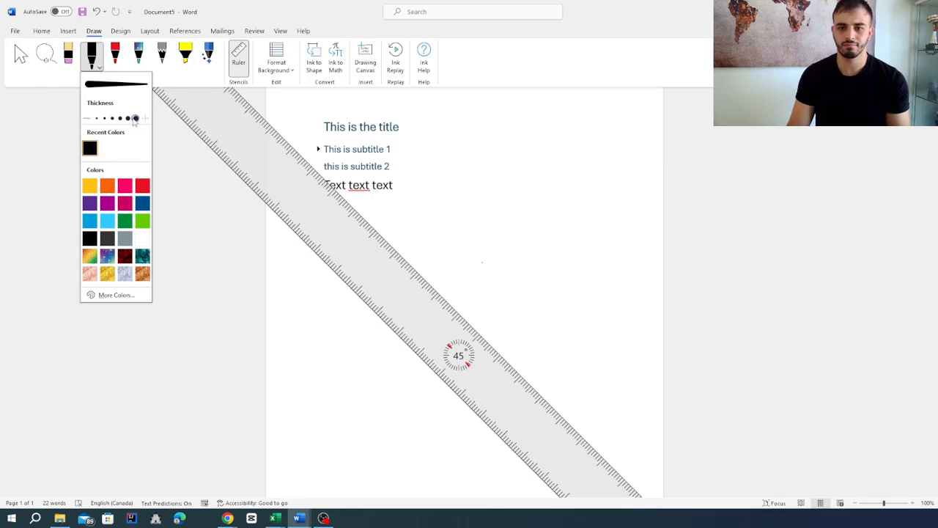
{"action": "left_click", "coordinate": [542, 389]}
{"action": "left_click_drag", "start_coordinate": [543, 389], "coordinate": [485, 292]}
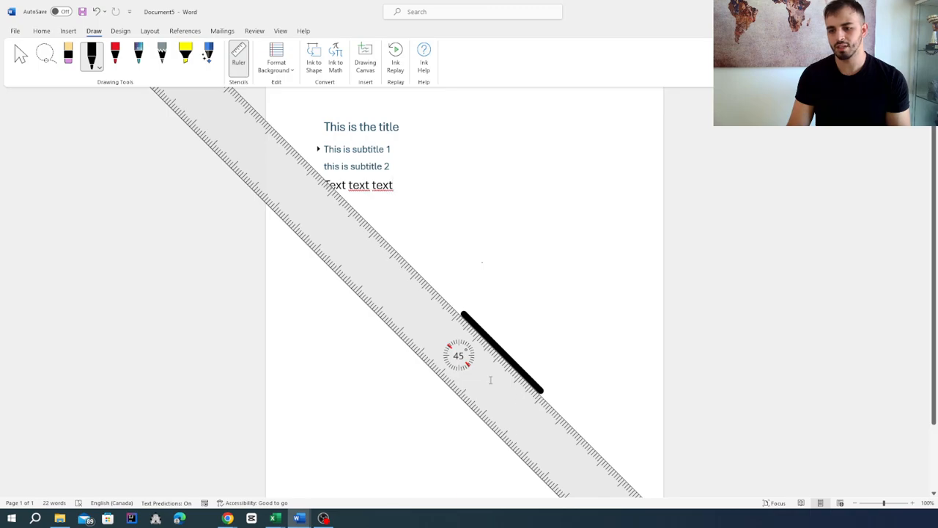
- Move the ruler away from the thick diagonal line, hide the ruler, and delete the line
{"action": "mouse_move", "coordinate": [490, 380]}
{"action": "left_mouse_down"}
{"action": "mouse_move", "coordinate": [459, 416]}
{"action": "mouse_move", "coordinate": [402, 444]}
{"action": "left_mouse_up"}
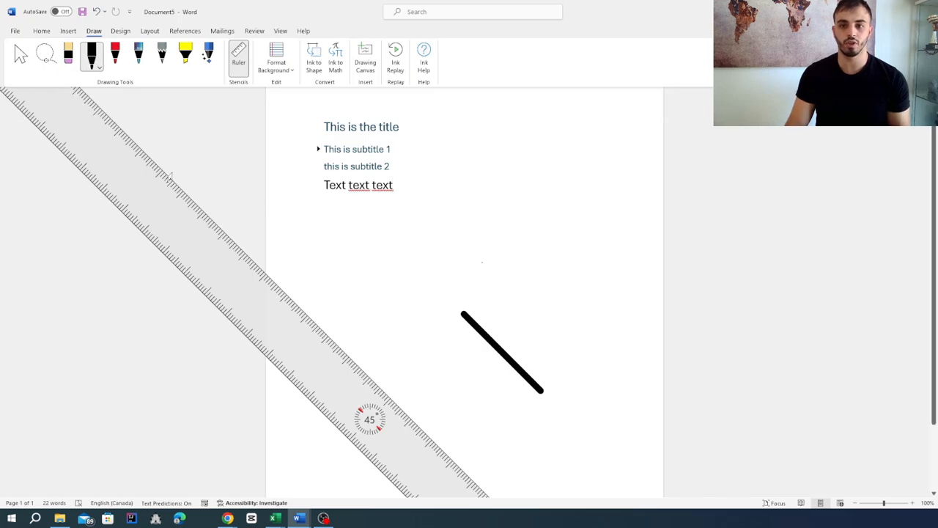
{"action": "left_click", "coordinate": [238, 59]}
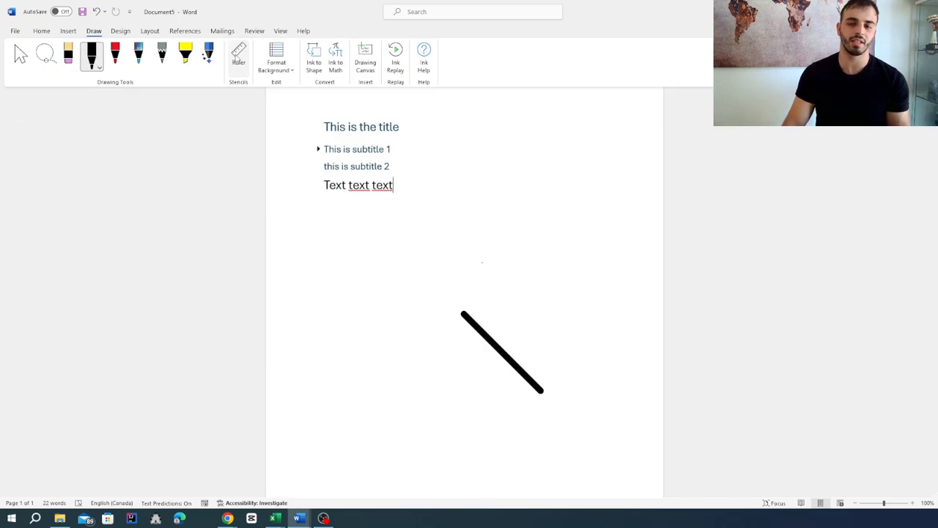
{"action": "left_click", "coordinate": [518, 380]}
{"action": "key", "text": "Delete"}
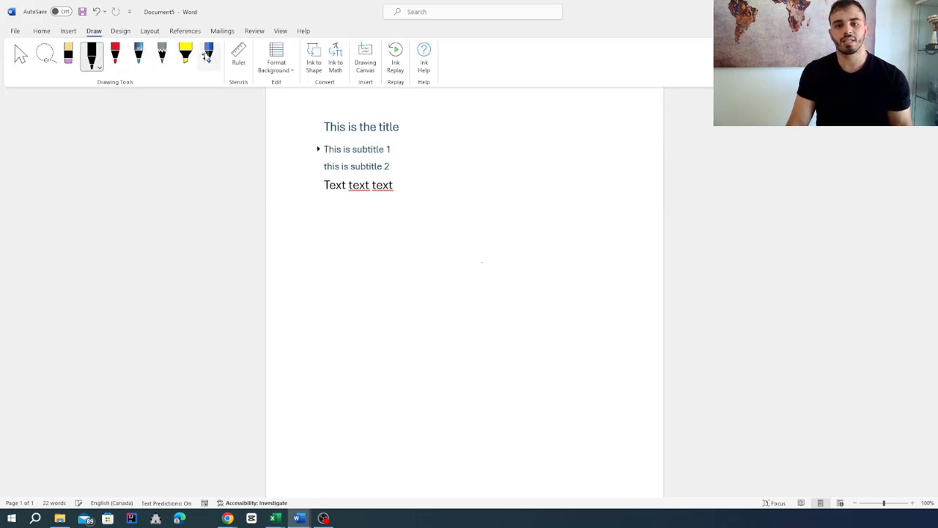
- Try to highlight the line "Text text text" with the yellow highlighter
{"action": "left_click", "coordinate": [115, 58]}
{"action": "left_click", "coordinate": [186, 55]}
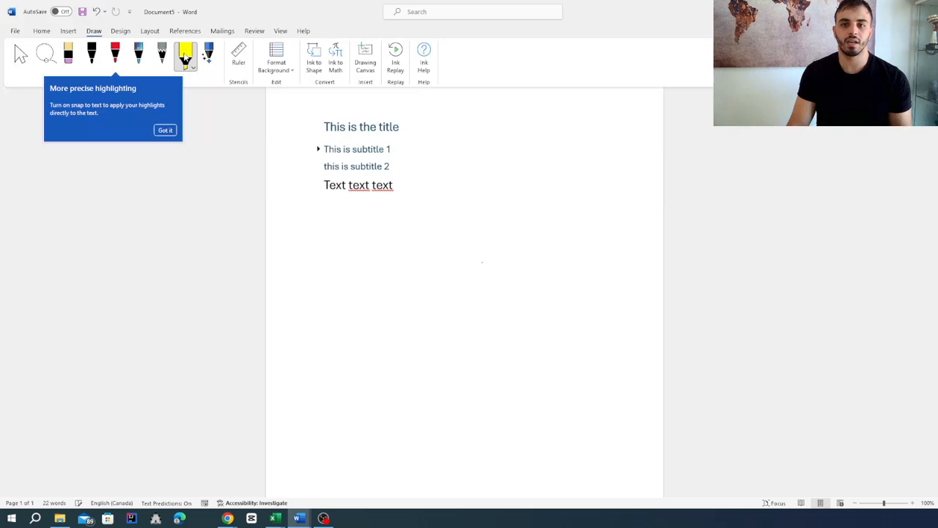
{"action": "left_click", "coordinate": [165, 131]}
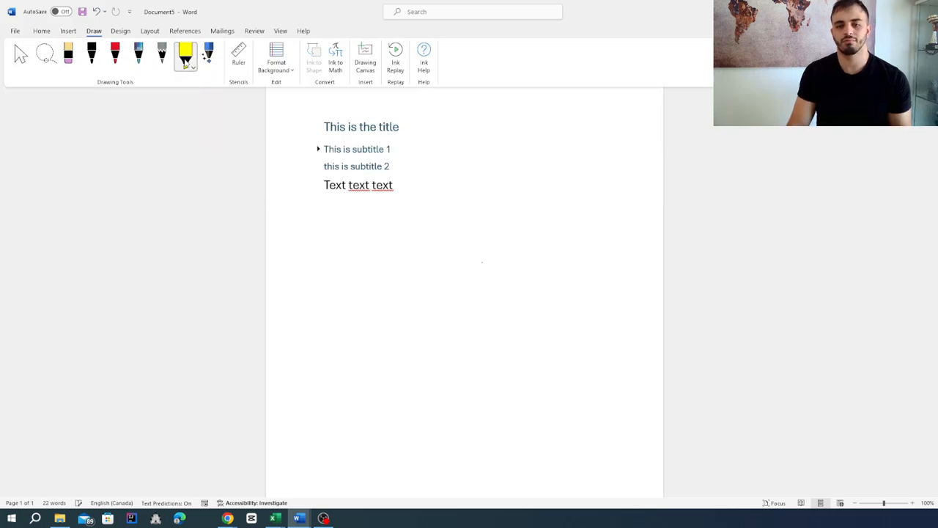
{"action": "left_click_drag", "start_coordinate": [348, 185], "coordinate": [396, 186]}
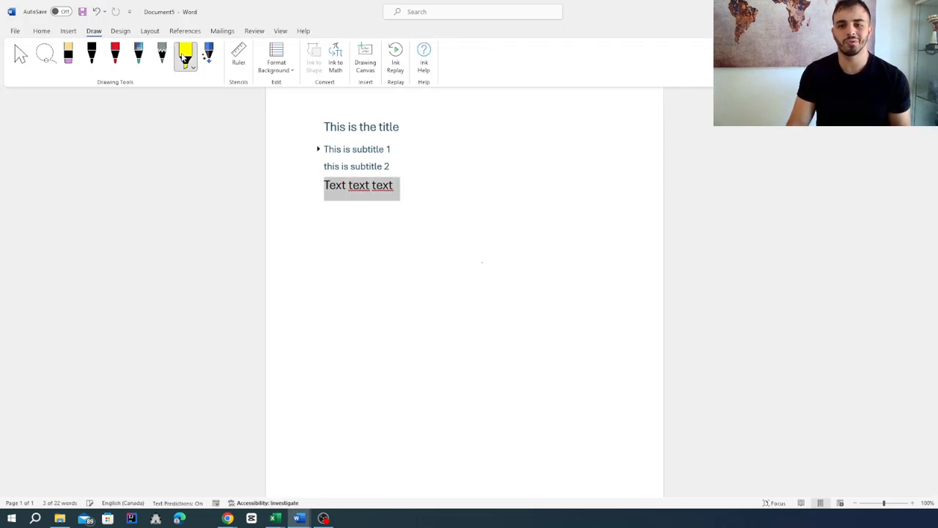
{"action": "left_click", "coordinate": [185, 57]}
{"action": "left_click", "coordinate": [185, 149]}
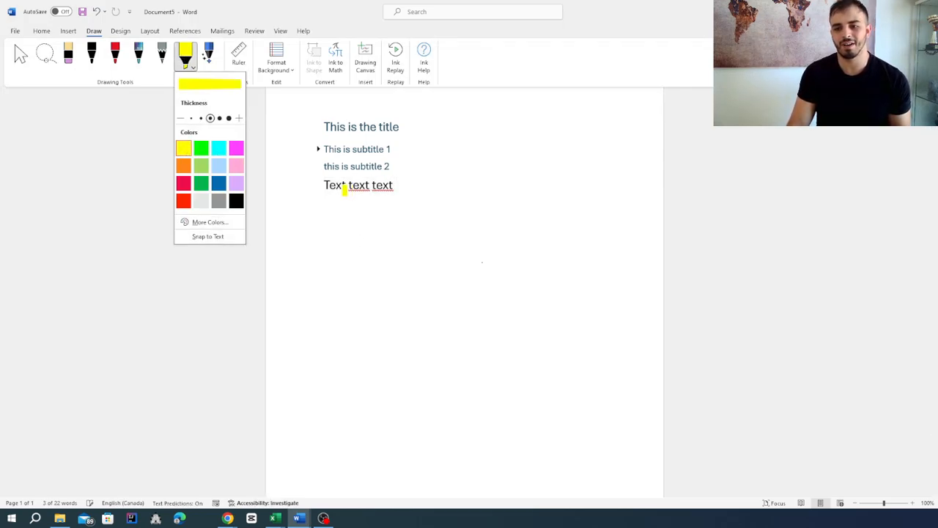
{"action": "left_click", "coordinate": [326, 185]}
{"action": "left_click_drag", "start_coordinate": [326, 185], "coordinate": [397, 185]}
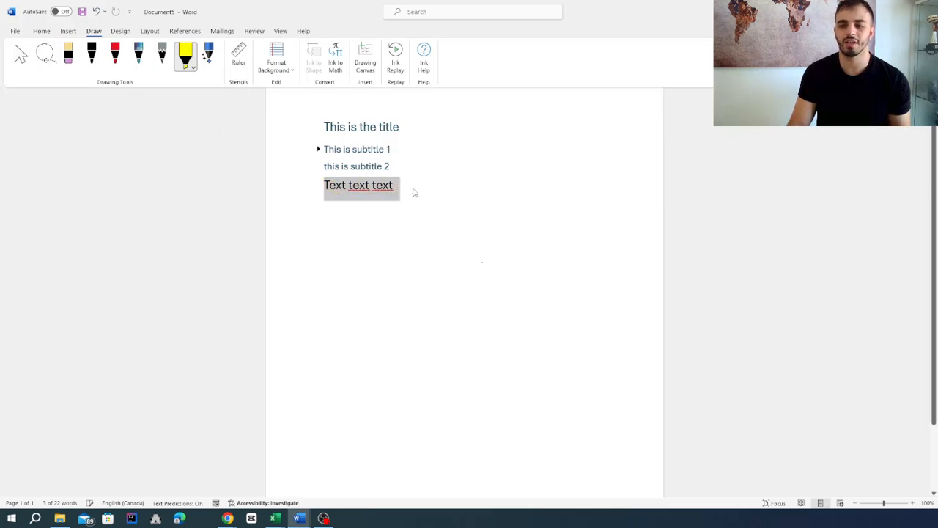
{"action": "left_click", "coordinate": [445, 190]}
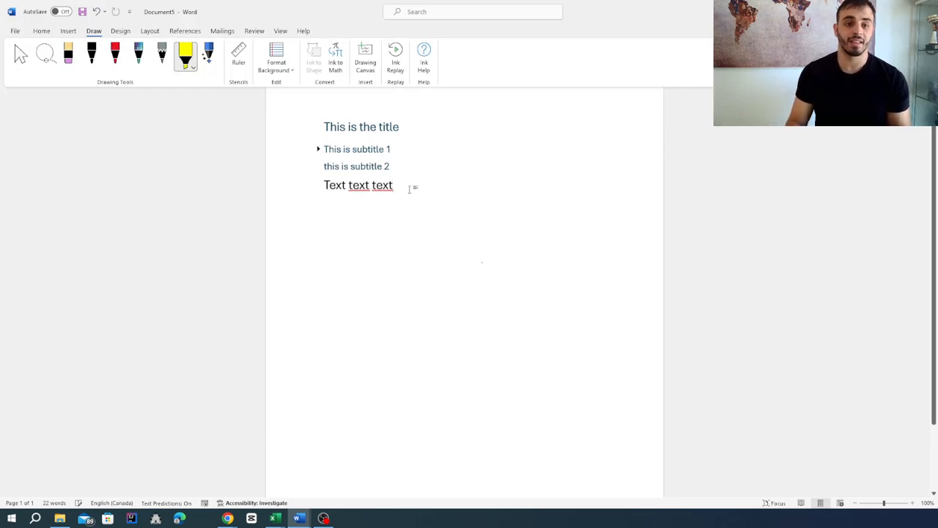
{"action": "left_click", "coordinate": [121, 31]}
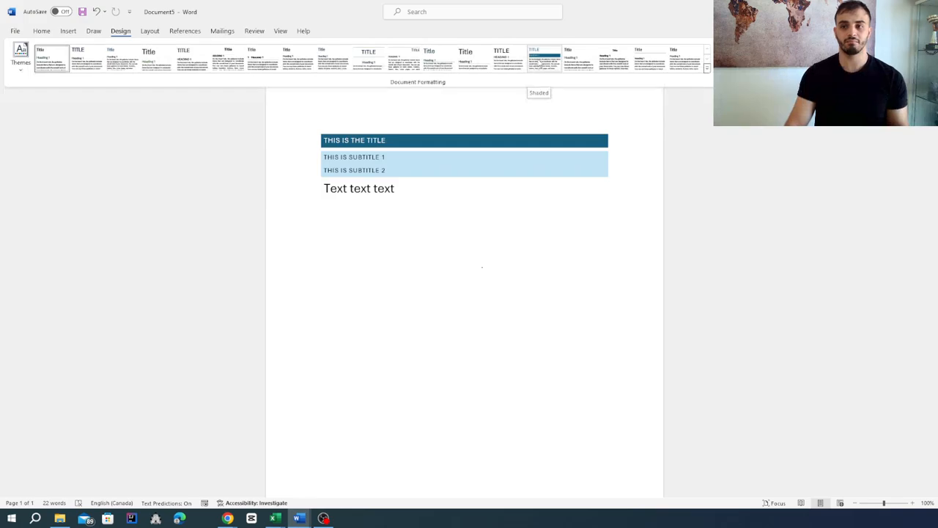
{"action": "left_click", "coordinate": [41, 31]}
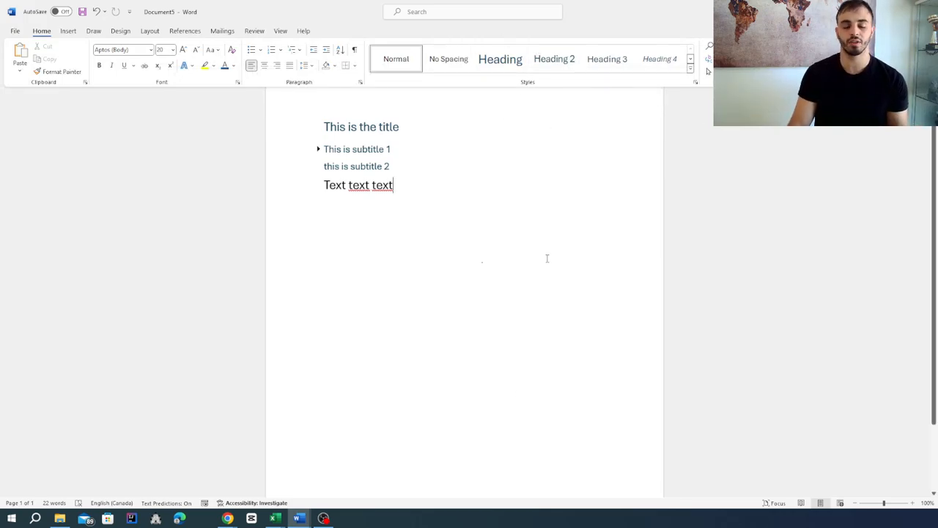
{"action": "left_click", "coordinate": [184, 30]}
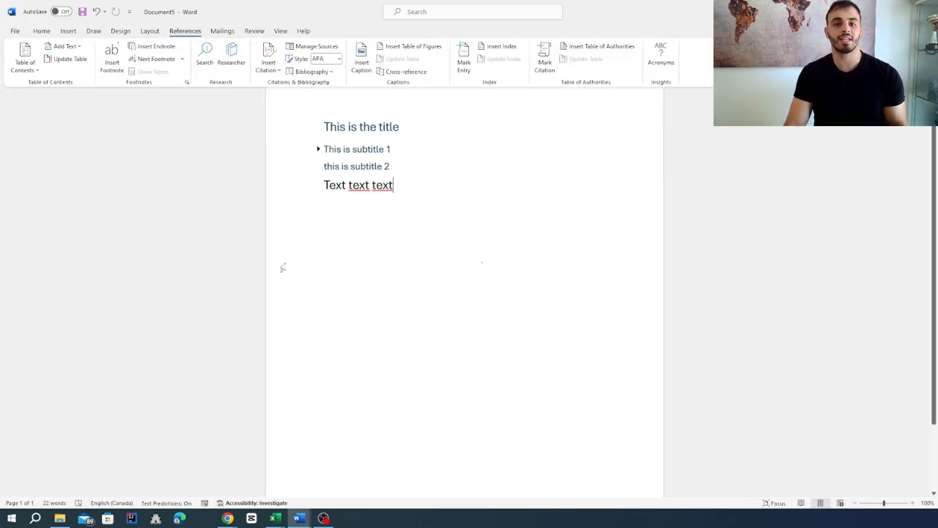
{"action": "left_click", "coordinate": [149, 31]}
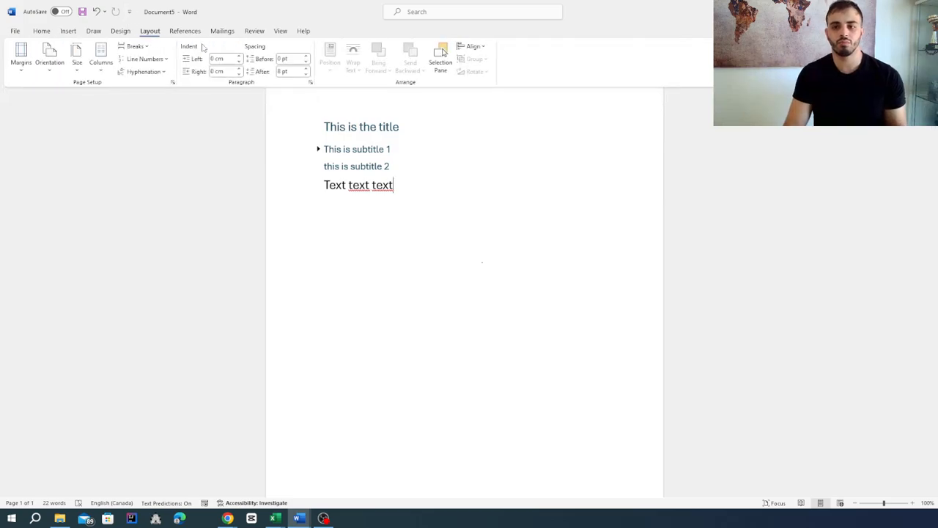
- Look over the choices for page orientation and the available paper sizes without changing the page
{"action": "left_click", "coordinate": [116, 33]}
{"action": "left_click", "coordinate": [149, 31]}
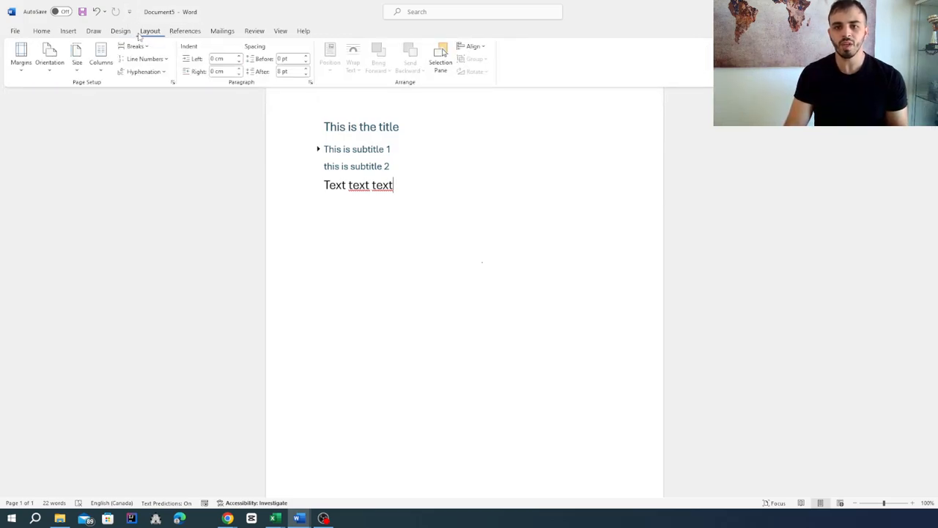
{"action": "left_click", "coordinate": [53, 73]}
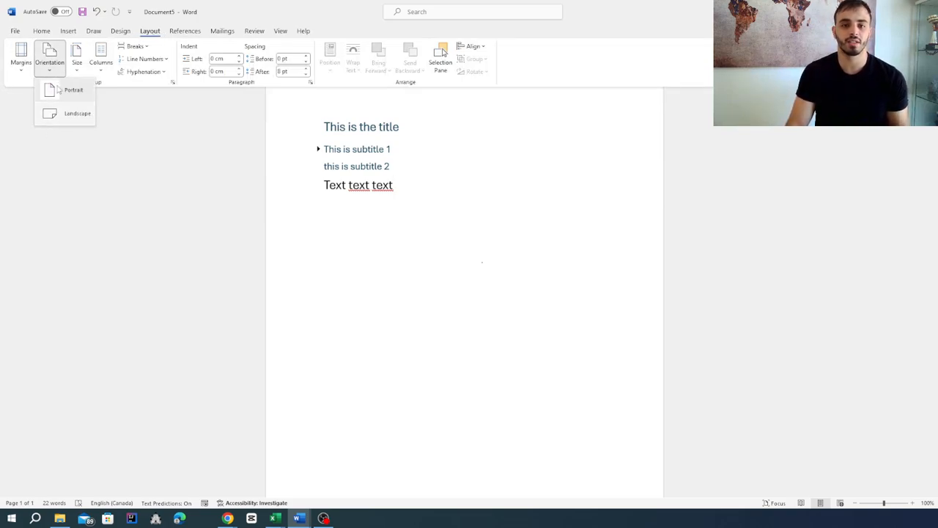
{"action": "left_click", "coordinate": [157, 132]}
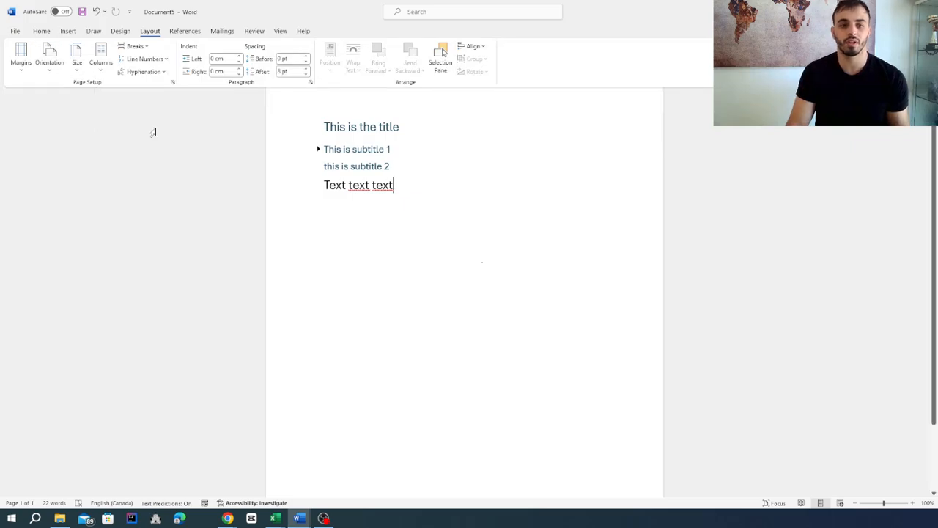
{"action": "left_click", "coordinate": [77, 67]}
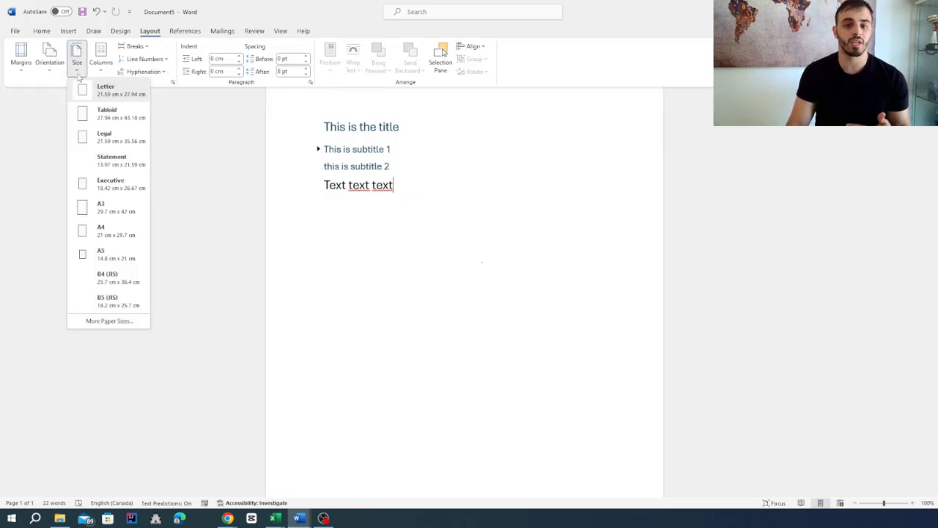
{"action": "left_click", "coordinate": [200, 224]}
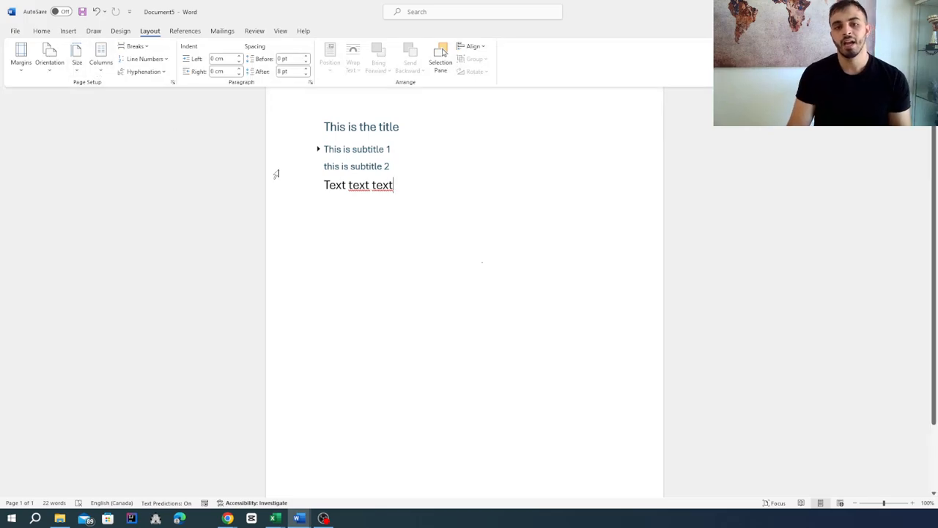
- Switch the page orientation to landscape and return it to portrait
{"action": "left_click", "coordinate": [49, 57]}
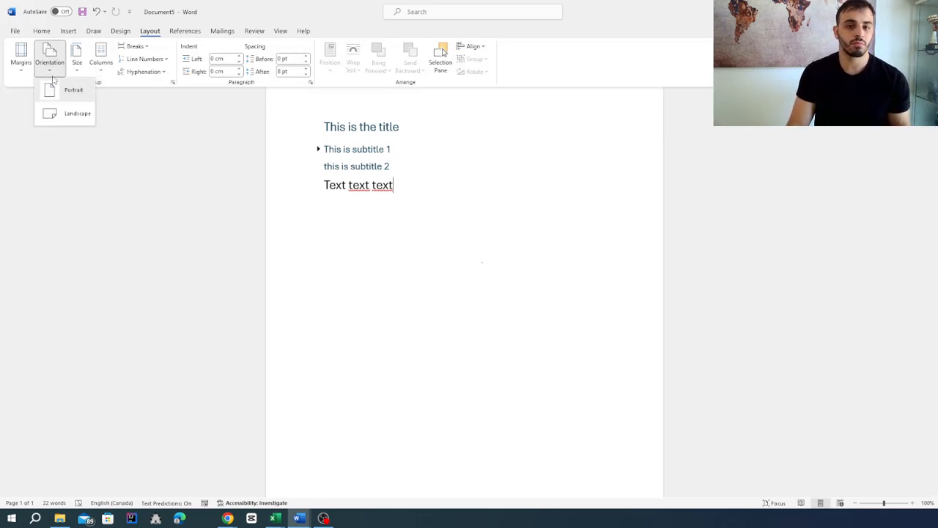
{"action": "left_click", "coordinate": [65, 114]}
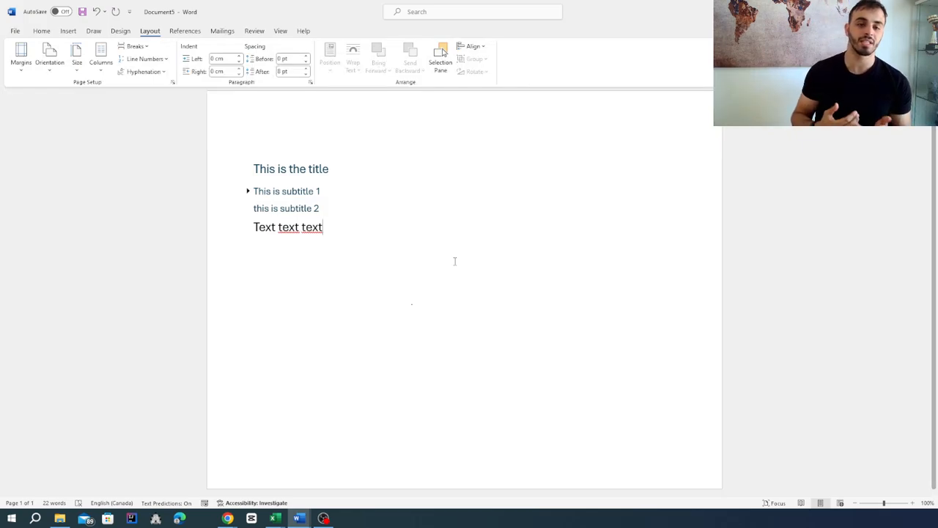
{"action": "left_click", "coordinate": [51, 67]}
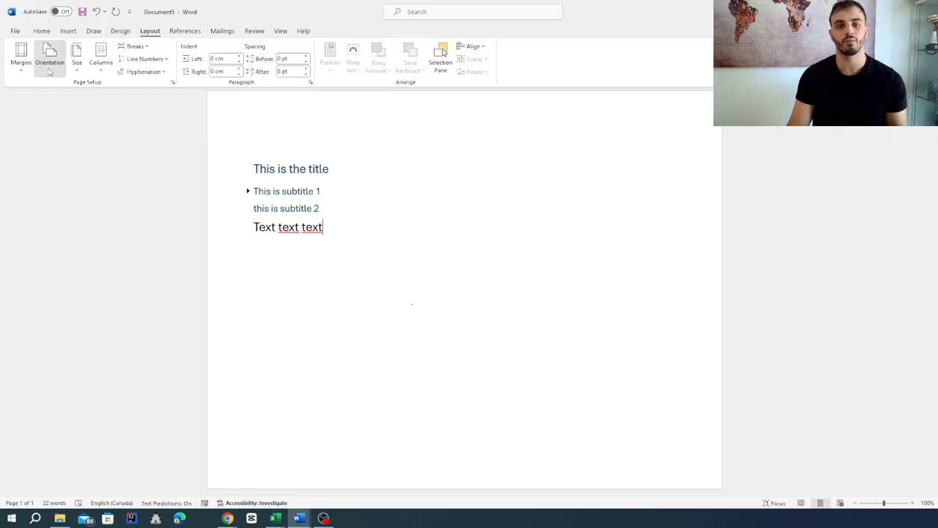
{"action": "left_click", "coordinate": [55, 98]}
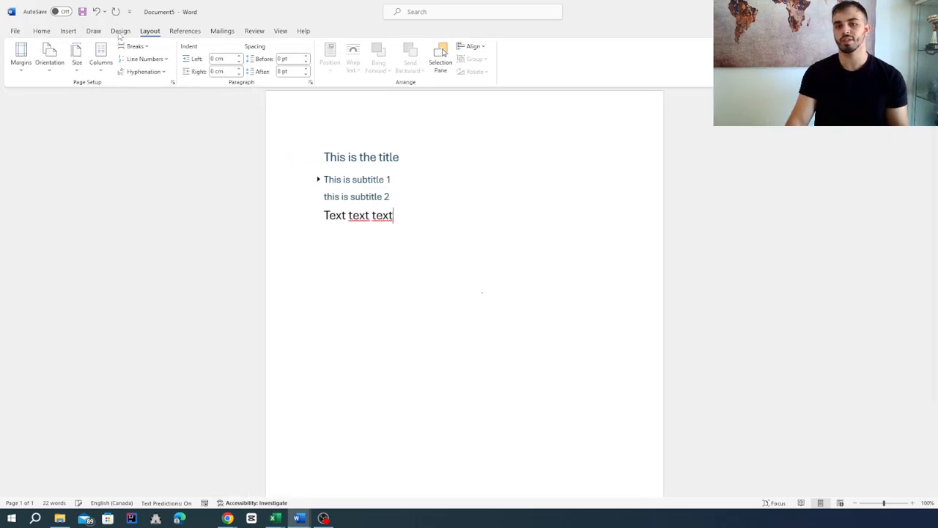
- Insert a footnote at the end of the line "Text text text" and delete its reference mark
{"action": "left_click", "coordinate": [179, 32]}
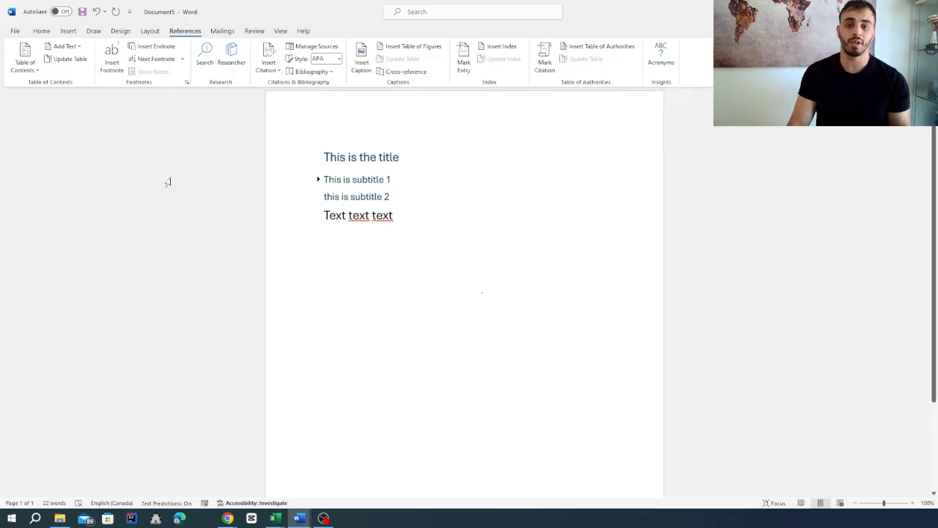
{"action": "left_click", "coordinate": [111, 59]}
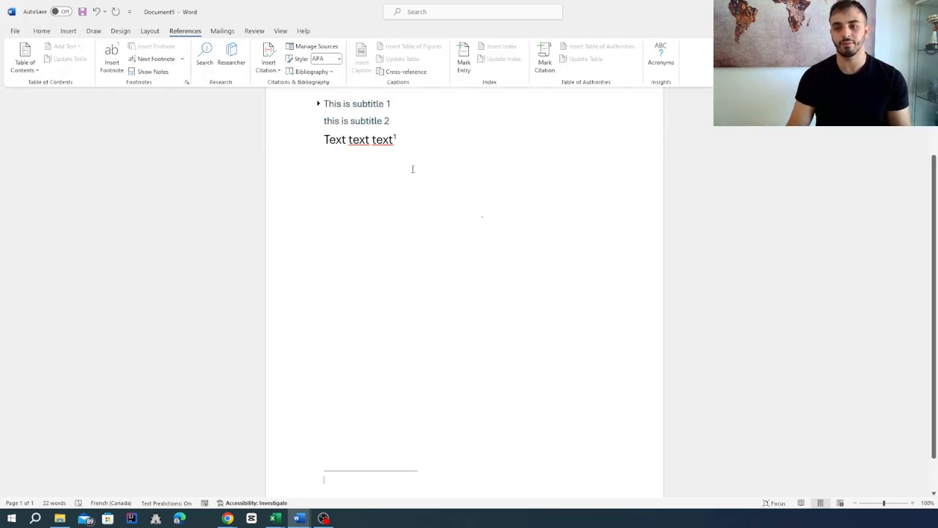
{"action": "left_click", "coordinate": [401, 150]}
{"action": "key", "text": "shift+Left"}
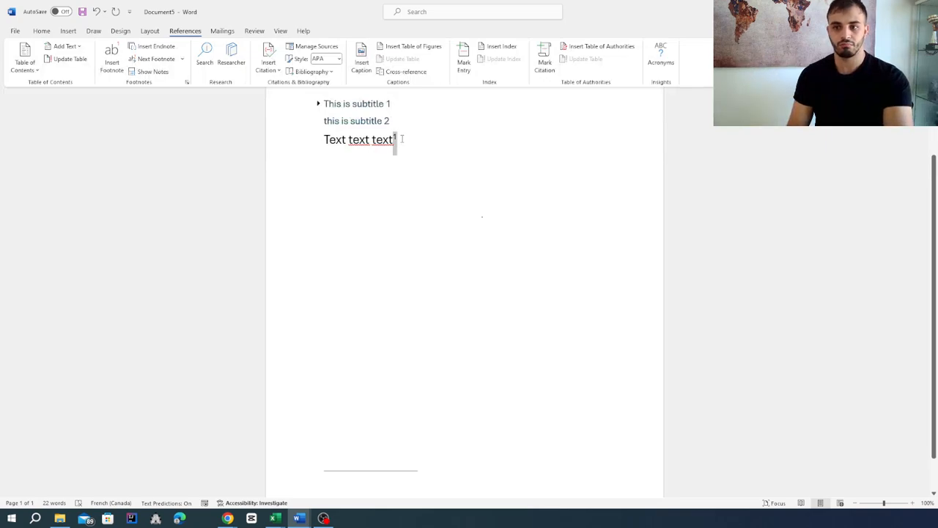
{"action": "key", "text": "Delete"}
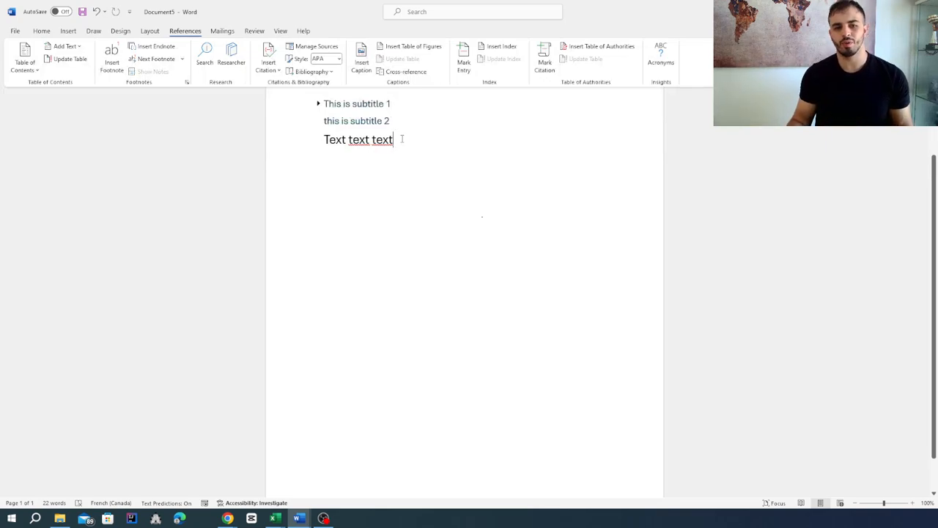
- Start a citation from a new Book source at the end of "Text text text" and enter the author's full name
{"action": "left_click", "coordinate": [273, 73]}
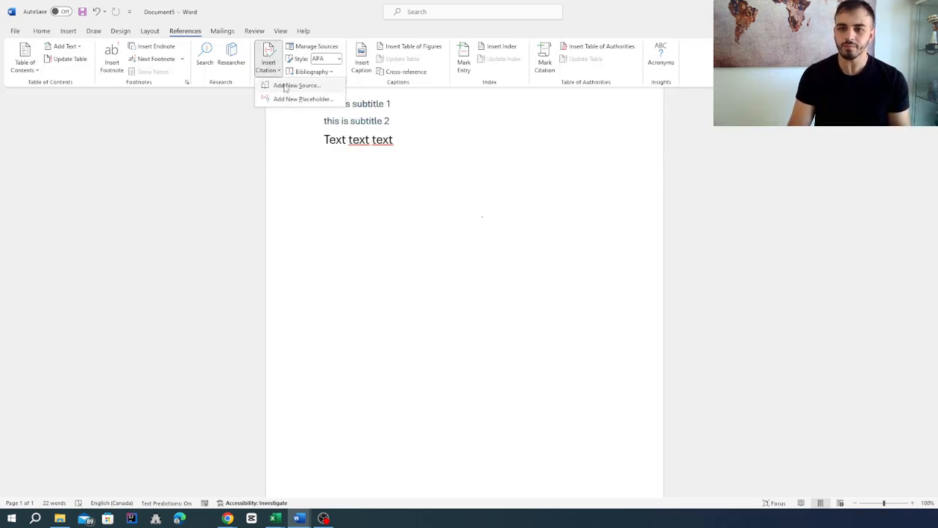
{"action": "left_click", "coordinate": [275, 86]}
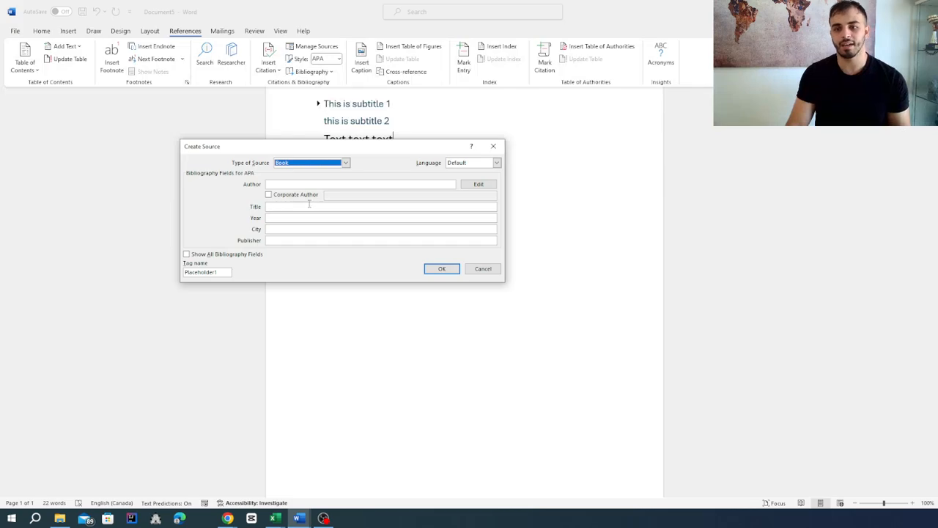
{"action": "left_click", "coordinate": [294, 184]}
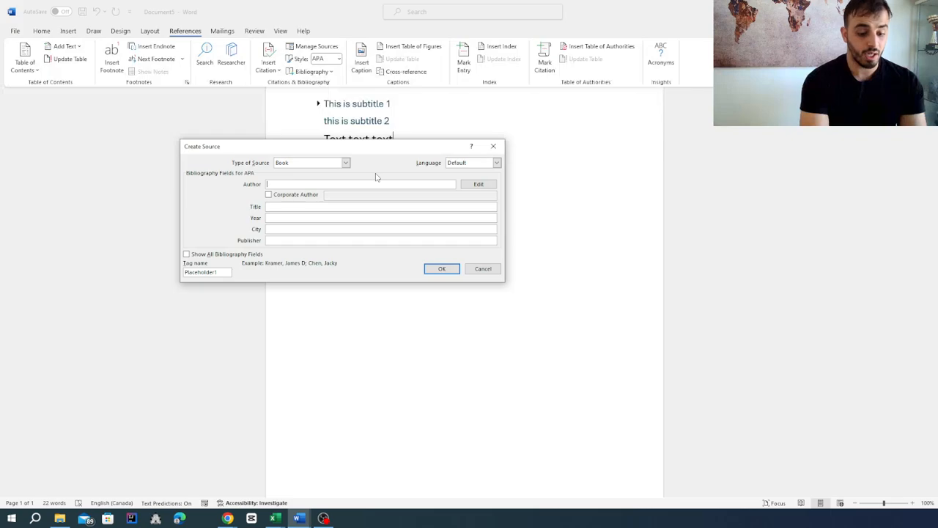
{"action": "type", "text": "yes"}
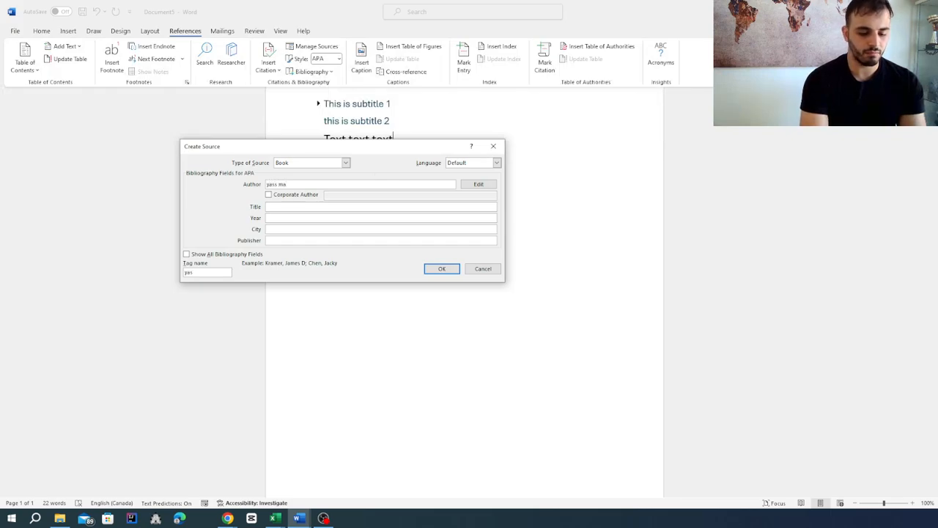
{"action": "type", "text": "s marco"}
{"action": "key", "text": "Tab"}
{"action": "key", "text": "Tab"}
{"action": "key", "text": "Tab"}
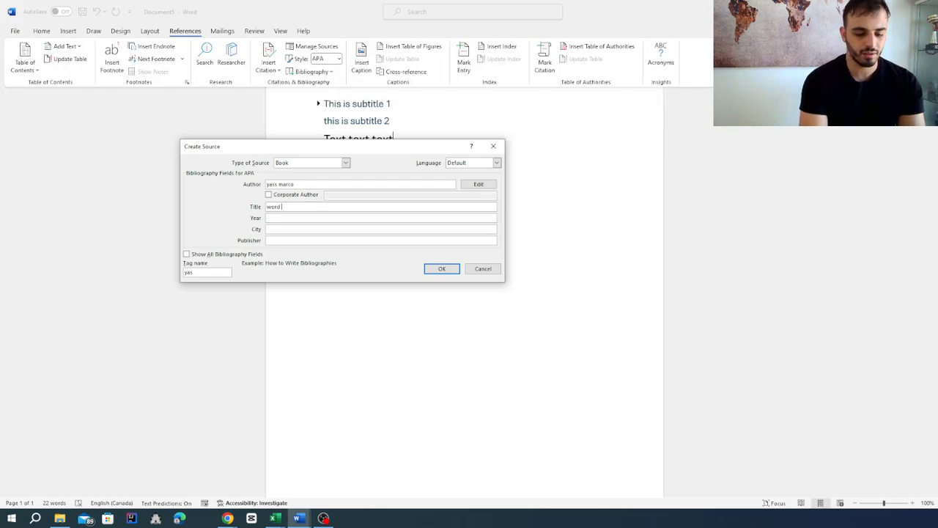
- Complete the source with title "word book", year 2024, city "toronto" and a publisher name, and insert the citation
{"action": "type", "text": "word book"}
{"action": "key", "text": "Tab"}
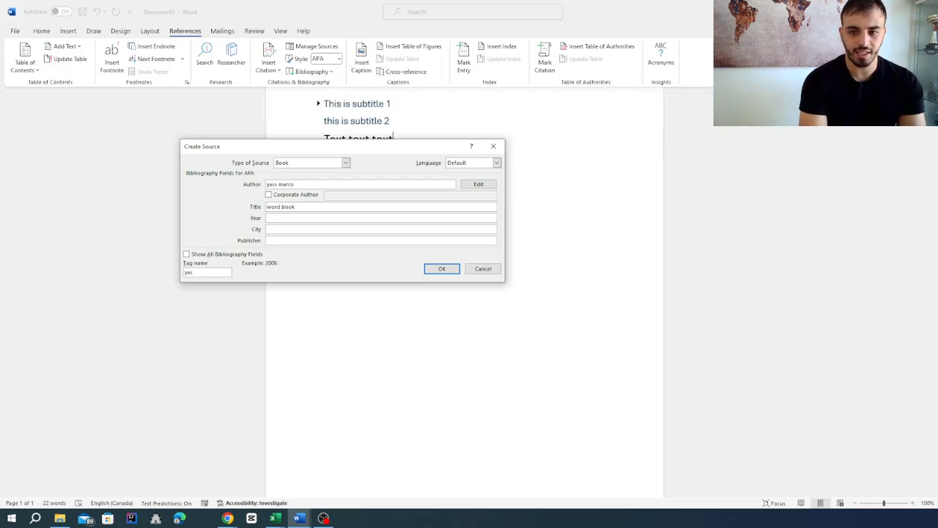
{"action": "type", "text": "2024"}
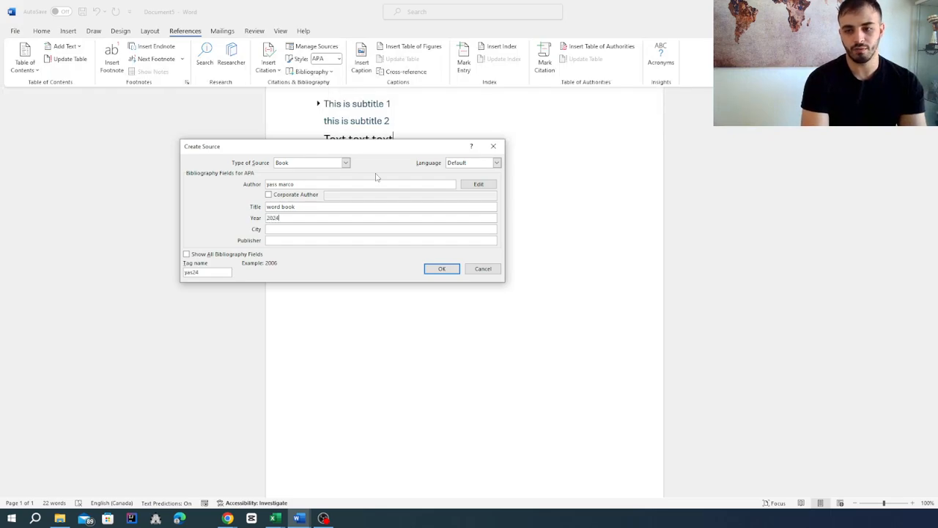
{"action": "key", "text": "Tab"}
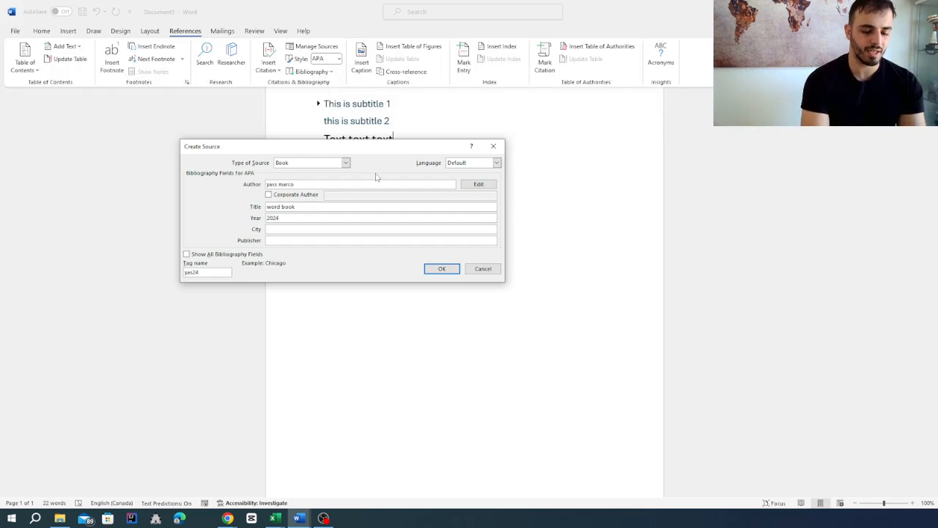
{"action": "type", "text": "toronto"}
{"action": "key", "text": "Tab"}
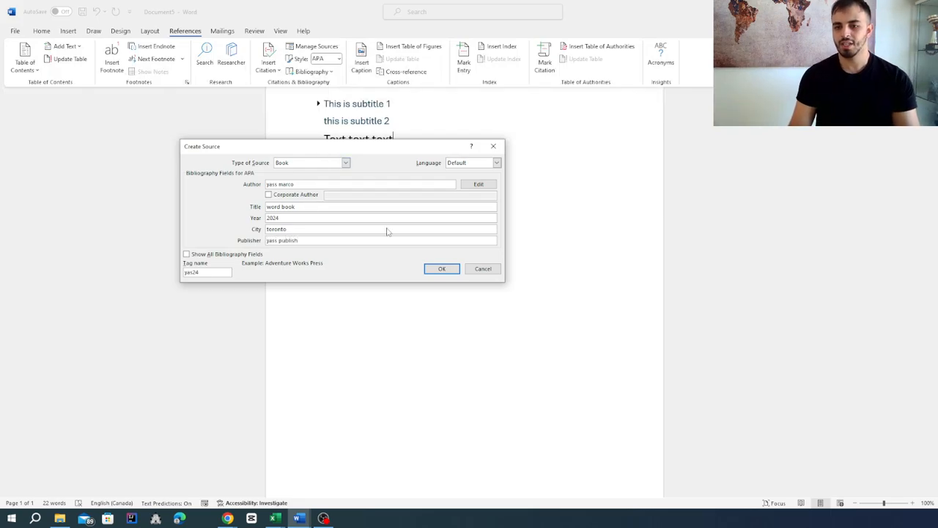
{"action": "left_click", "coordinate": [442, 268]}
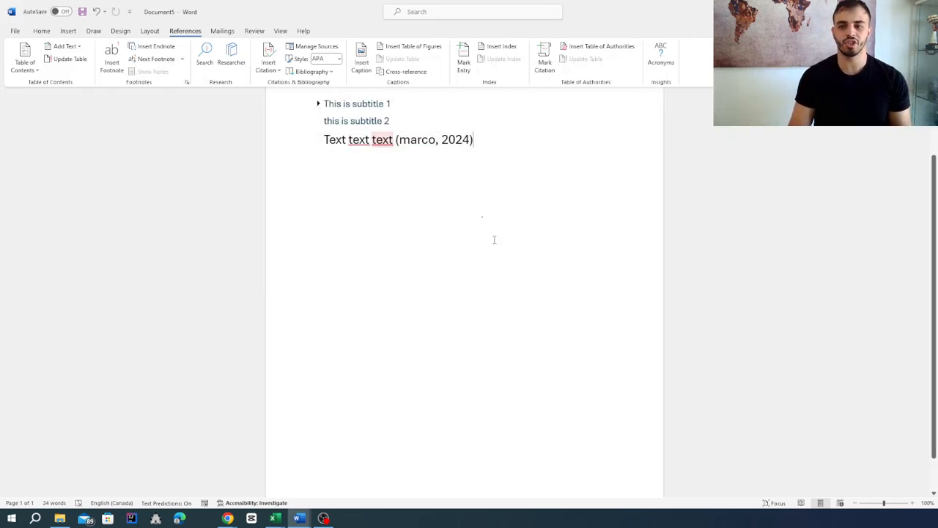
- View the editing options of the citation after "Text text text" and delete the citation
{"action": "left_click", "coordinate": [421, 139]}
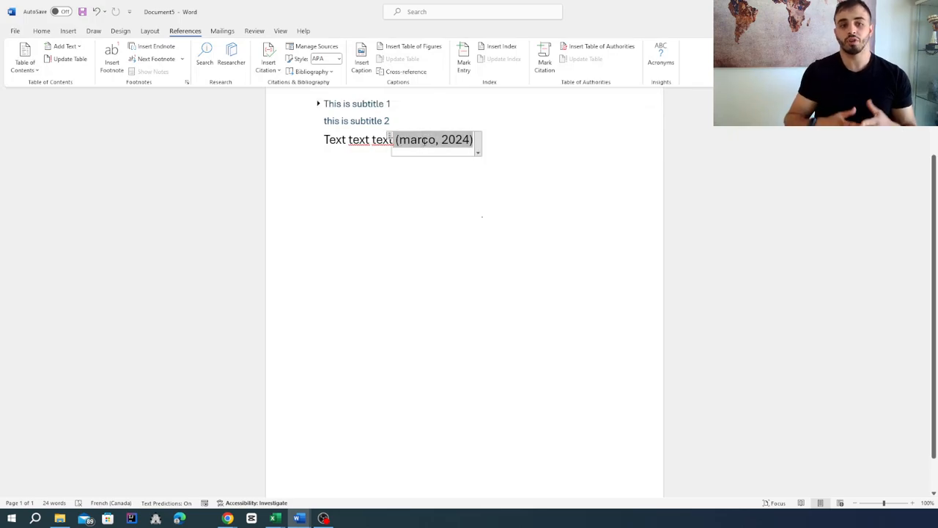
{"action": "left_click", "coordinate": [477, 153]}
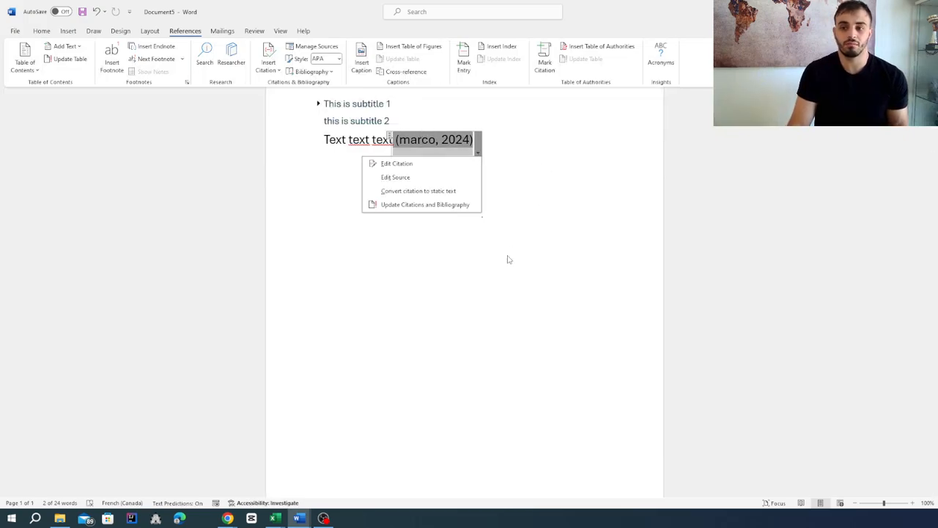
{"action": "left_click", "coordinate": [434, 263]}
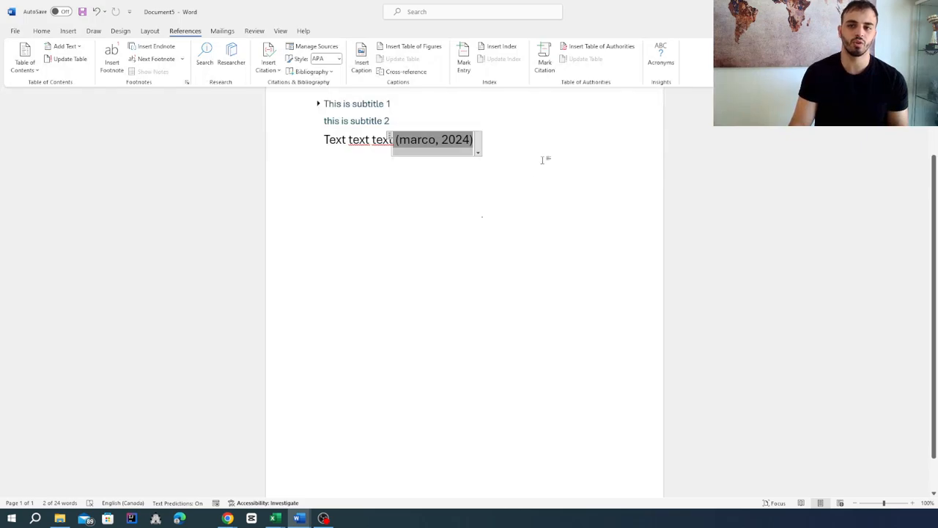
{"action": "left_click", "coordinate": [545, 159]}
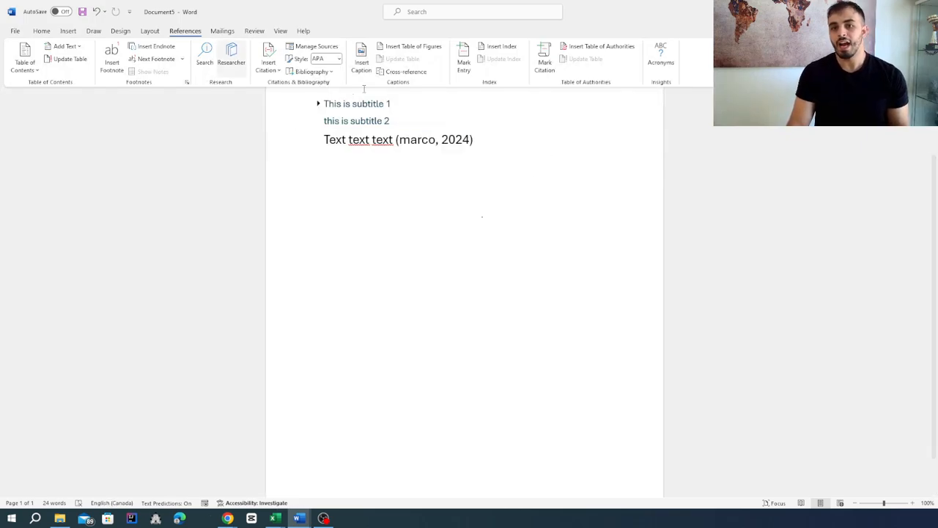
{"action": "left_click", "coordinate": [434, 140]}
{"action": "key", "text": "Delete"}
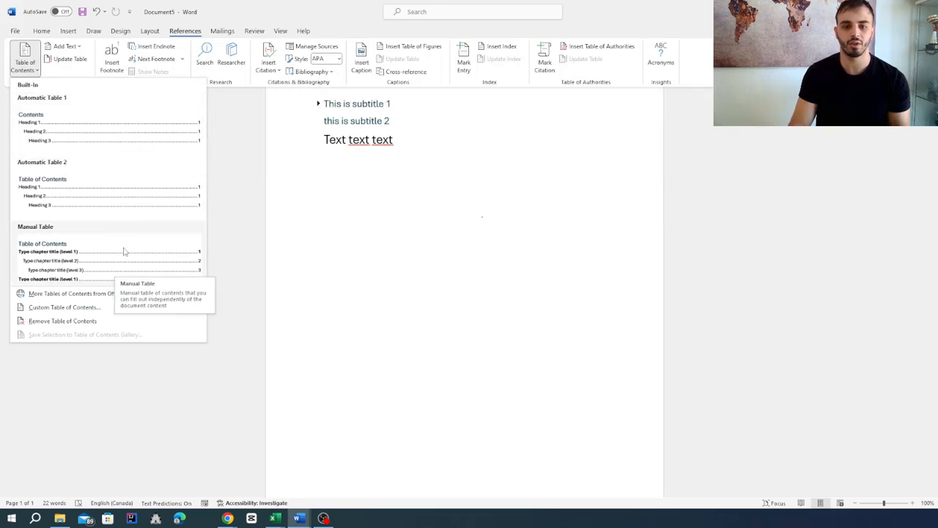
- Insert an Automatic Table 1 table of contents below "Text text text" and delete it
{"action": "left_click", "coordinate": [79, 137]}
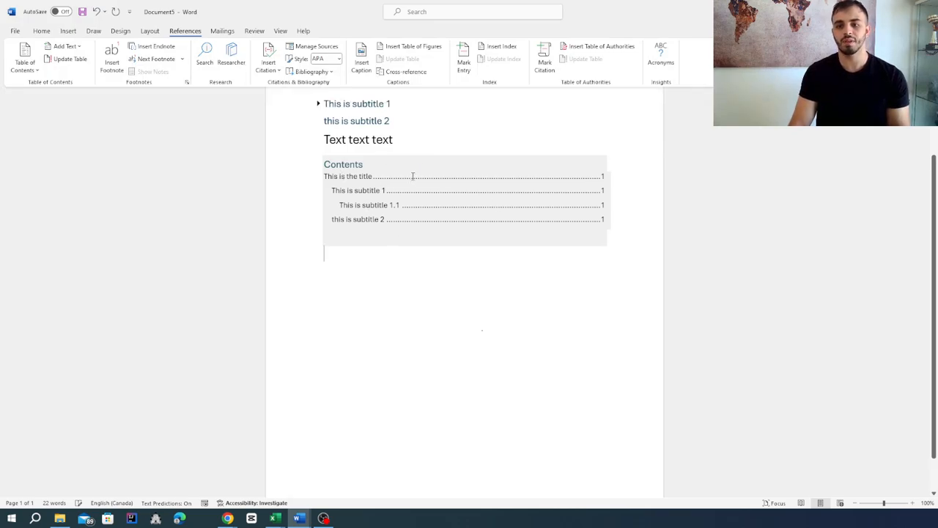
{"action": "scroll", "coordinate": [356, 107], "scroll_direction": "up", "scroll_amount": 1}
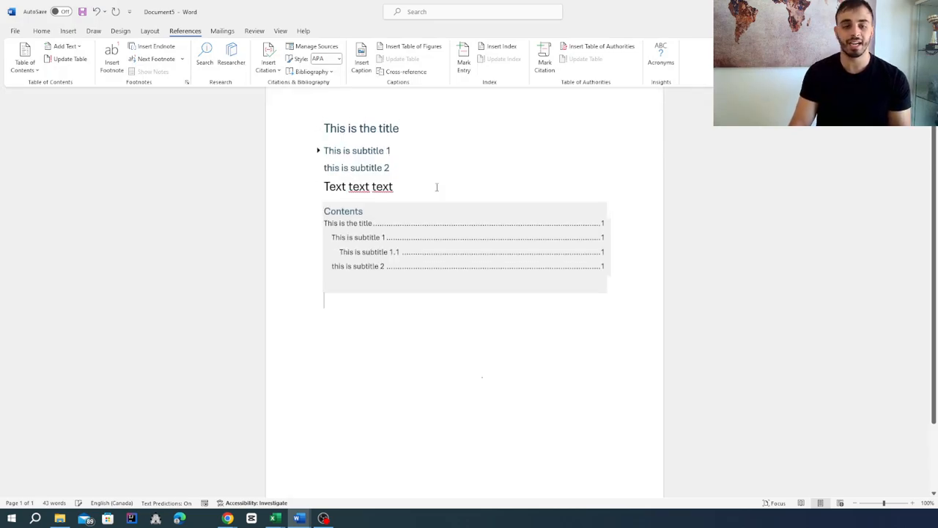
{"action": "left_click_drag", "start_coordinate": [639, 274], "coordinate": [349, 196]}
{"action": "key", "text": "Delete"}
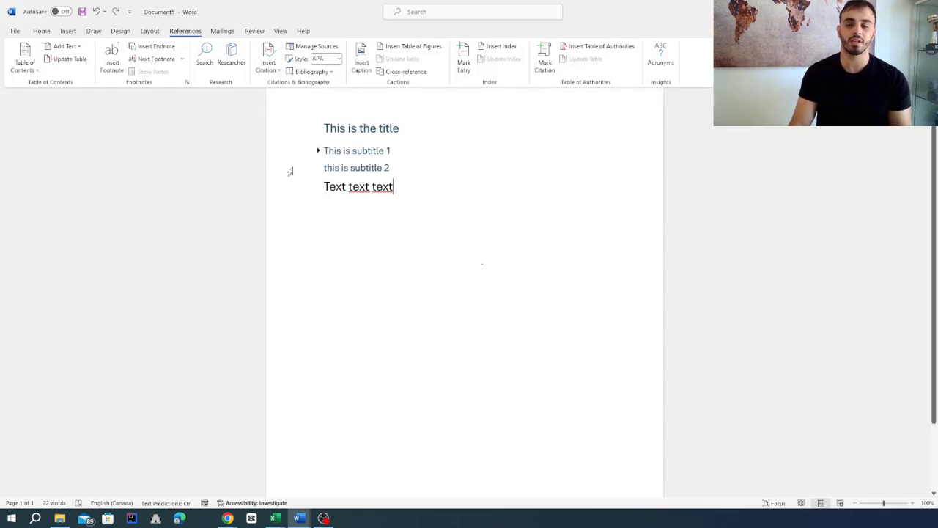
- Enter the sample sentence "please translate my text" on the line below "Text text text"
{"action": "left_click", "coordinate": [219, 32]}
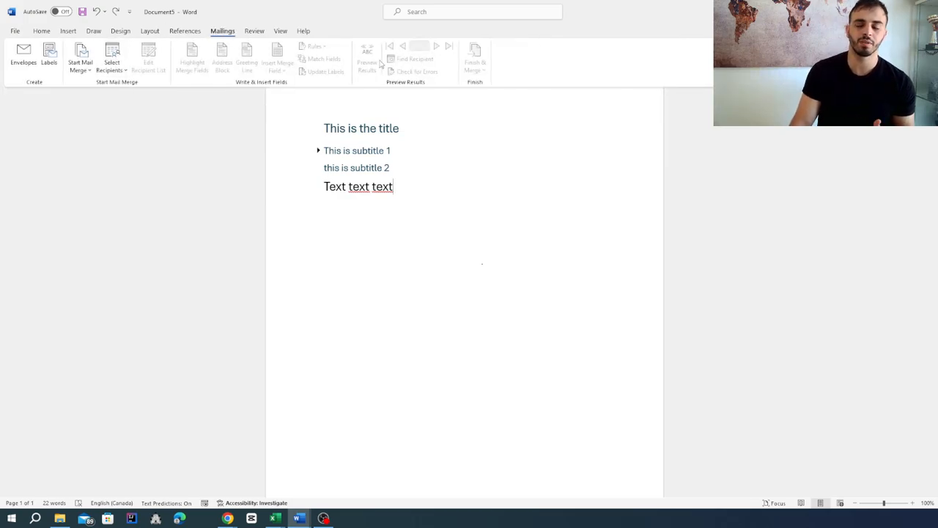
{"action": "left_click", "coordinate": [254, 30]}
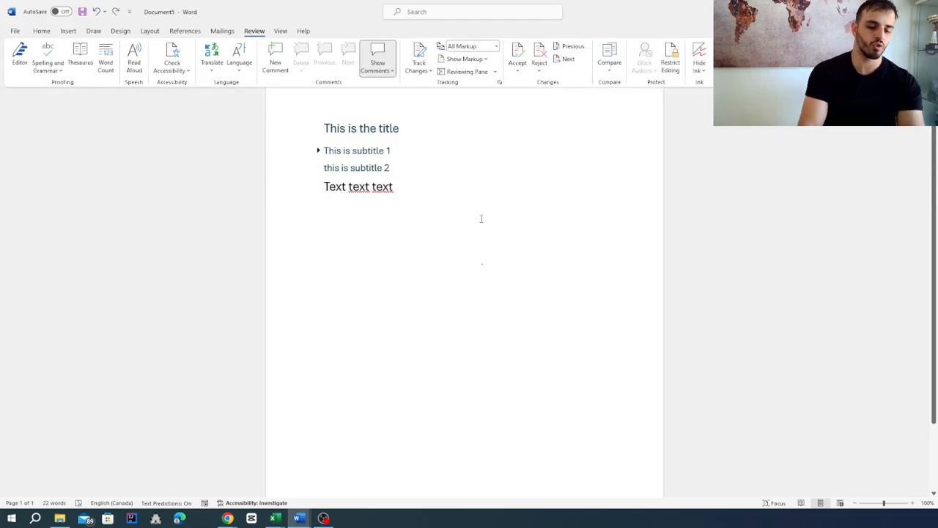
{"action": "type", "text": "pl"}
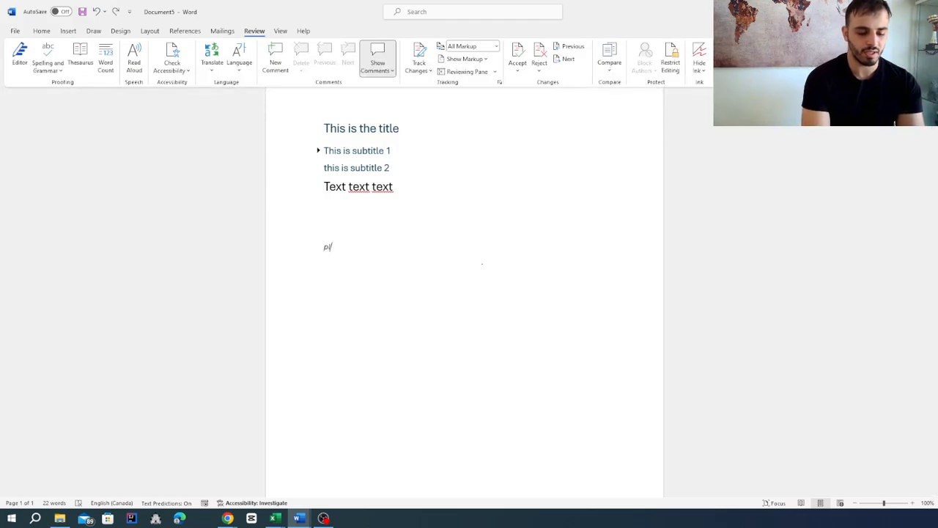
{"action": "type", "text": "ease trans"}
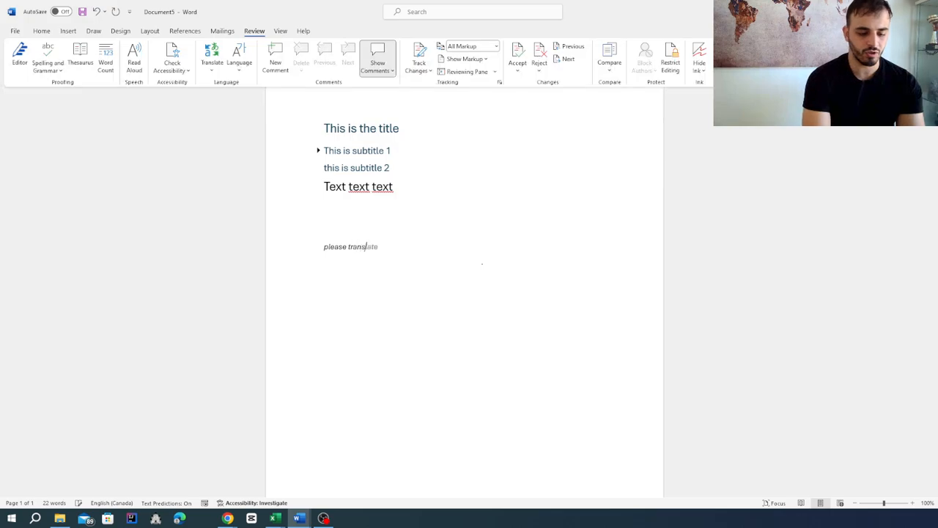
{"action": "type", "text": "late my text"}
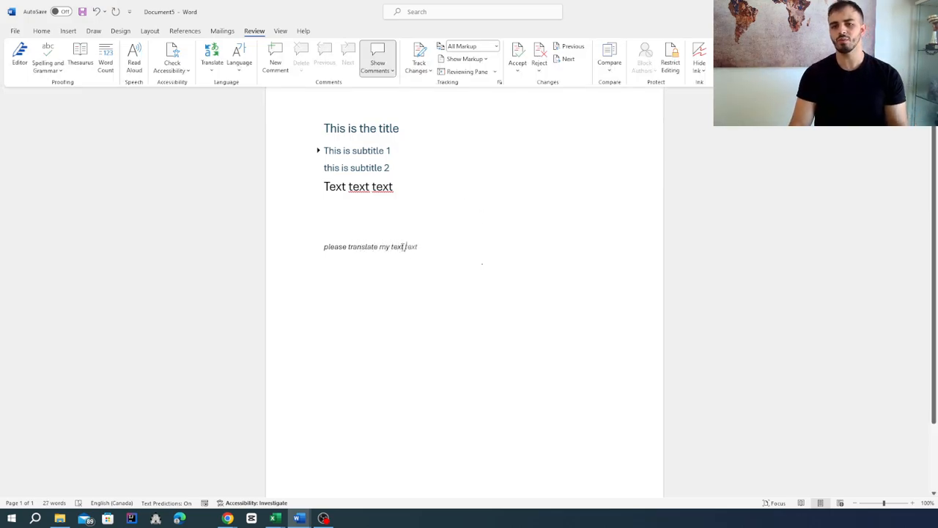
- Copy the sentence "please translate my text" into the Translator's source text to translate it from English to Italian
{"action": "double_click", "coordinate": [402, 247]}
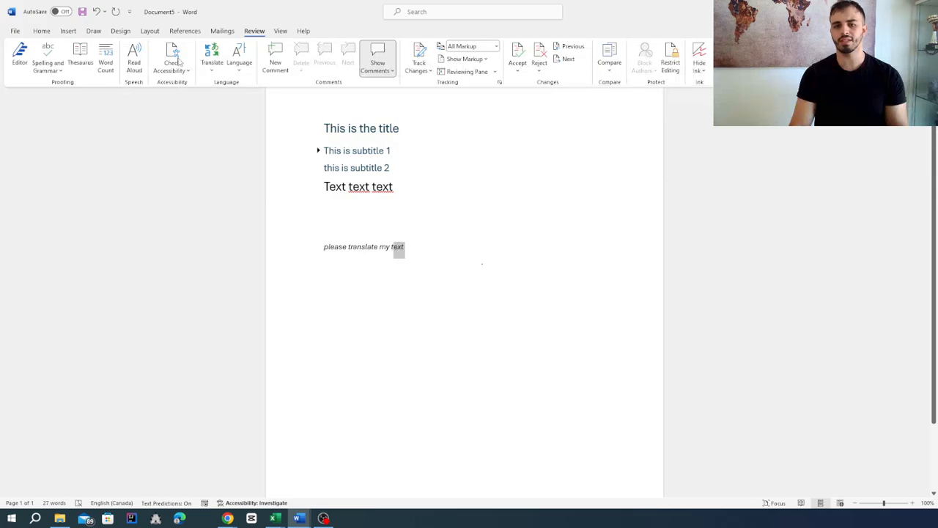
{"action": "left_click", "coordinate": [408, 247]}
{"action": "left_click_drag", "start_coordinate": [407, 247], "coordinate": [329, 251]}
{"action": "key", "text": "ctrl+c"}
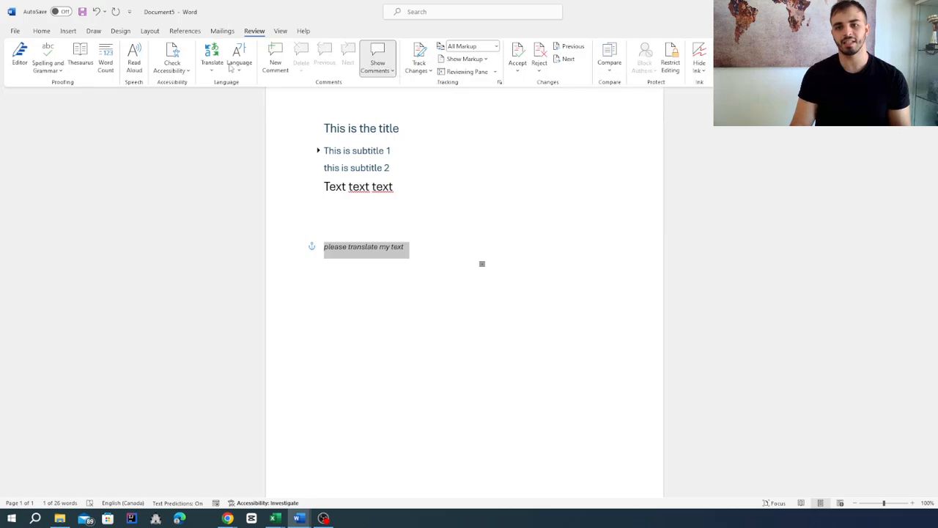
{"action": "left_click", "coordinate": [210, 58]}
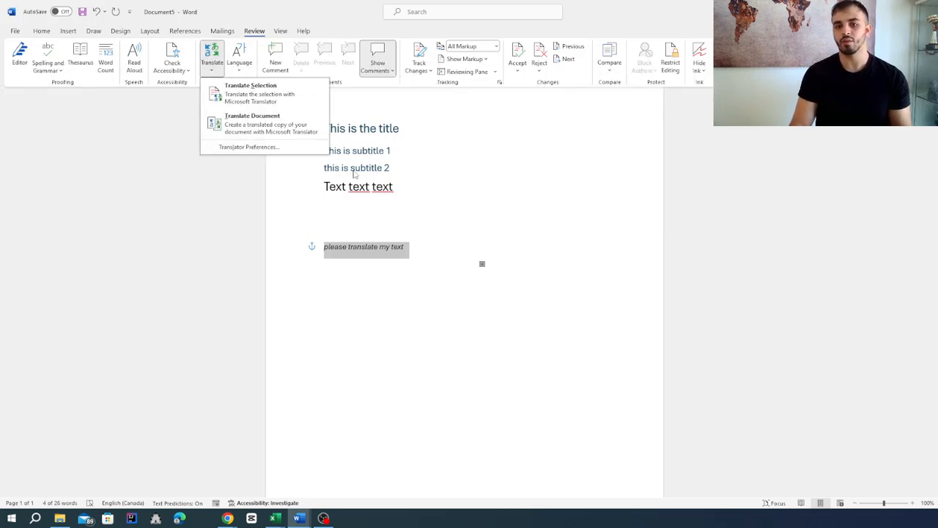
{"action": "left_click", "coordinate": [252, 98]}
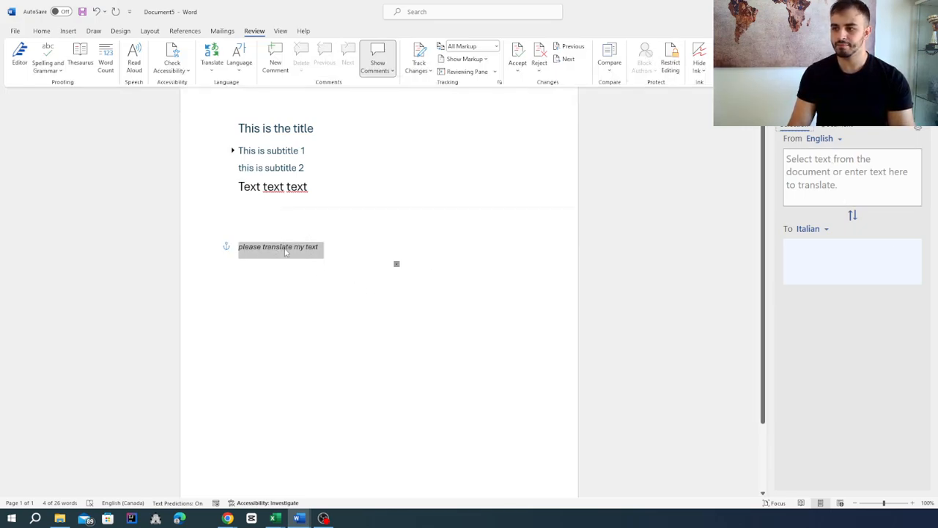
{"action": "left_click", "coordinate": [842, 171]}
{"action": "key", "text": "ctrl+v"}
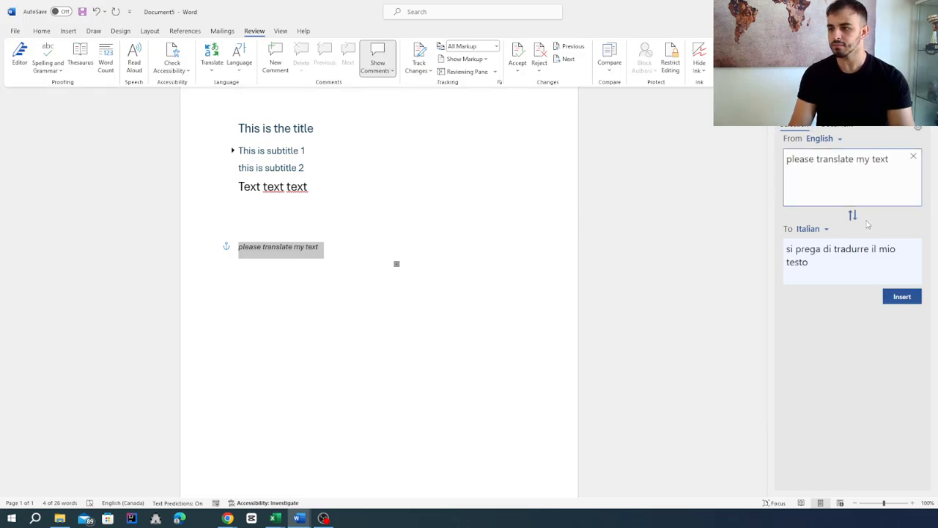
- Change the translation's target language to French (Canada) and close the Translator without inserting the translation
{"action": "left_click", "coordinate": [814, 232]}
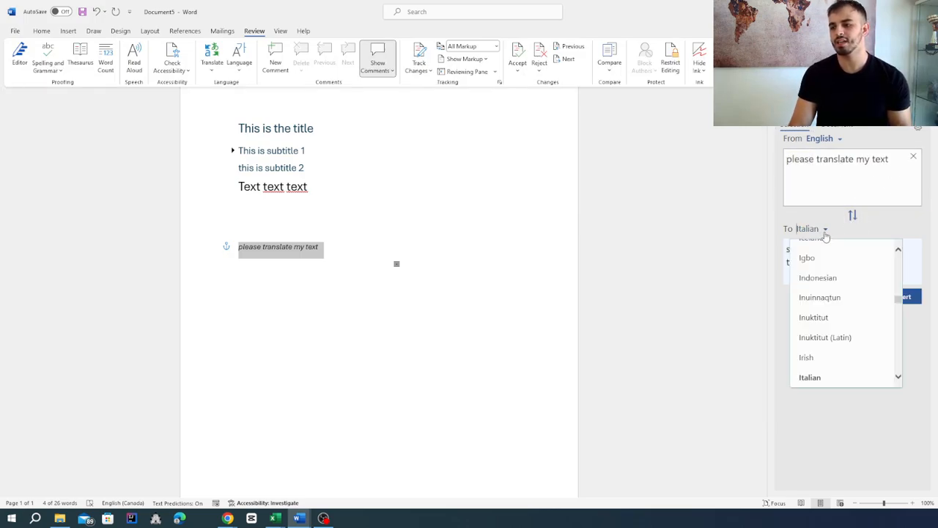
{"action": "scroll", "coordinate": [831, 276], "scroll_direction": "up", "scroll_amount": 3}
{"action": "scroll", "coordinate": [830, 277], "scroll_direction": "up", "scroll_amount": 3}
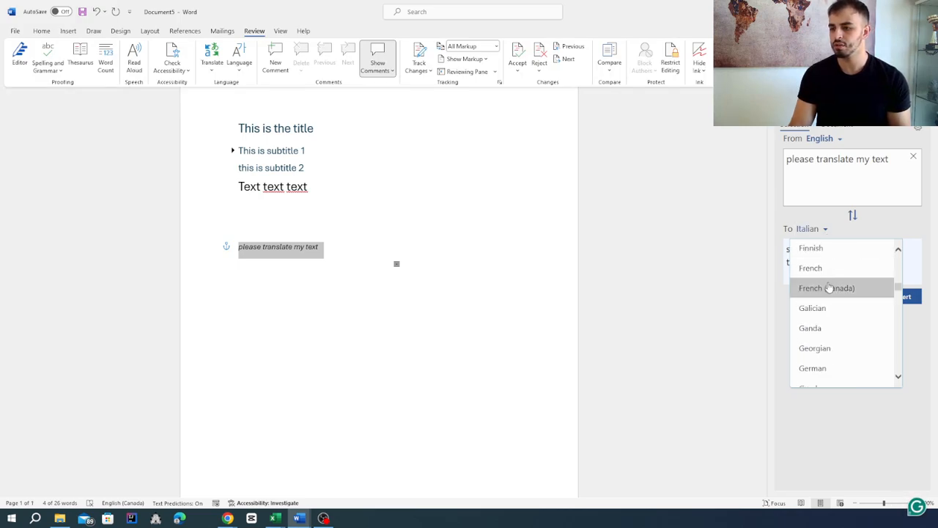
{"action": "left_click", "coordinate": [831, 287]}
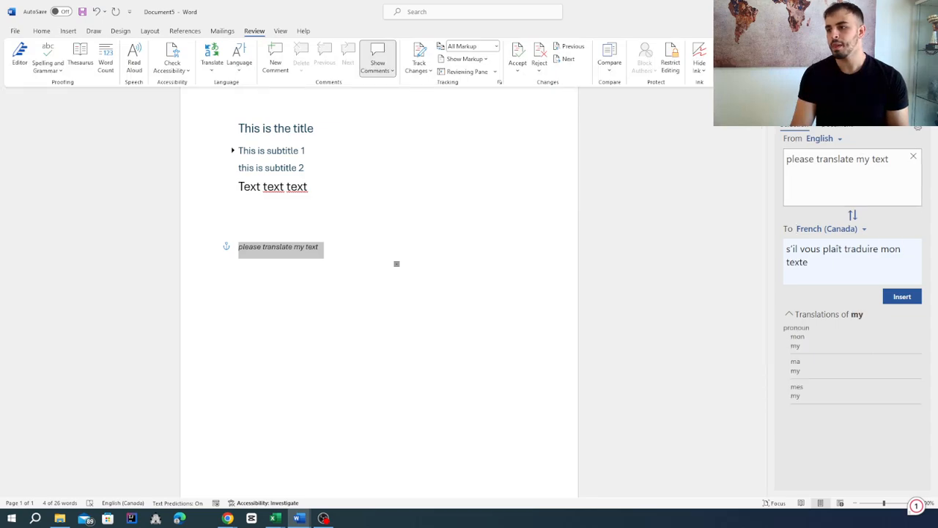
{"action": "left_click", "coordinate": [921, 101]}
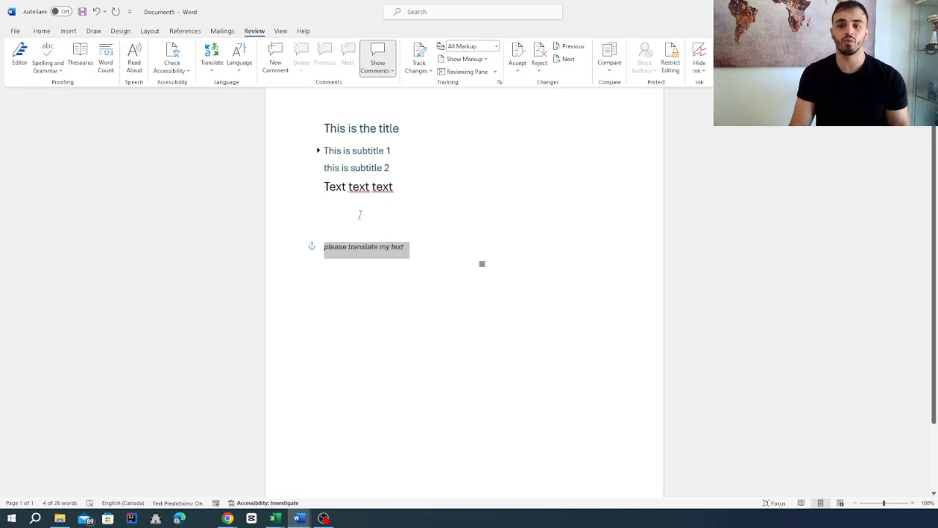
- Delete the sentence "please translate my text" from the document
{"action": "left_click", "coordinate": [352, 321]}
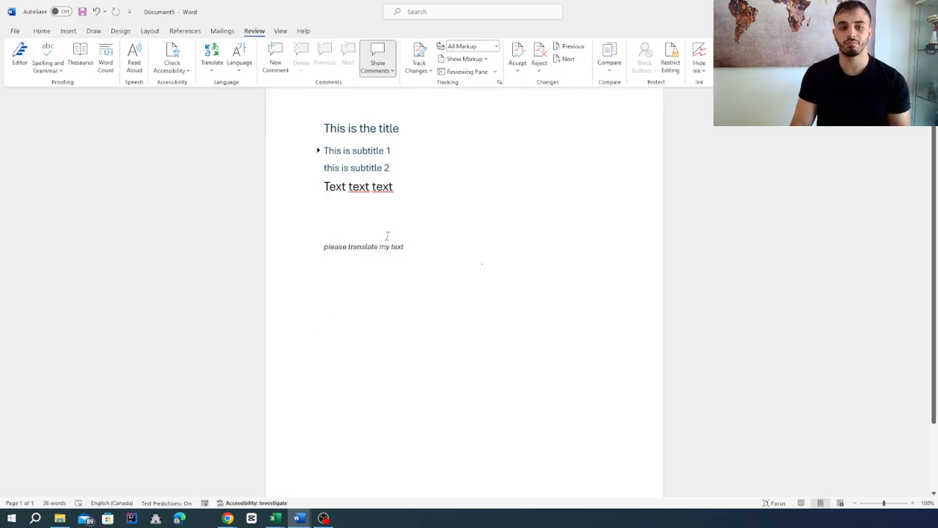
{"action": "left_click_drag", "start_coordinate": [322, 245], "coordinate": [409, 250]}
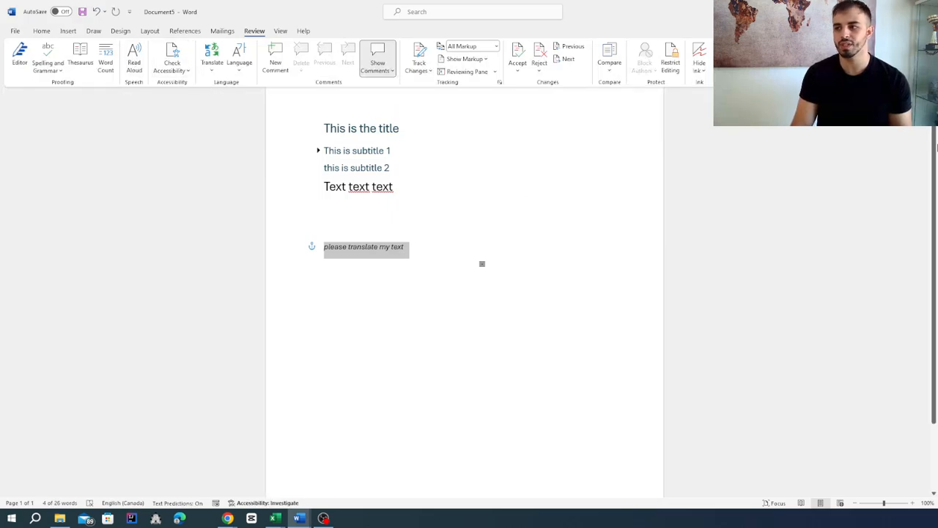
{"action": "double_click", "coordinate": [335, 247]}
{"action": "double_click", "coordinate": [363, 247]}
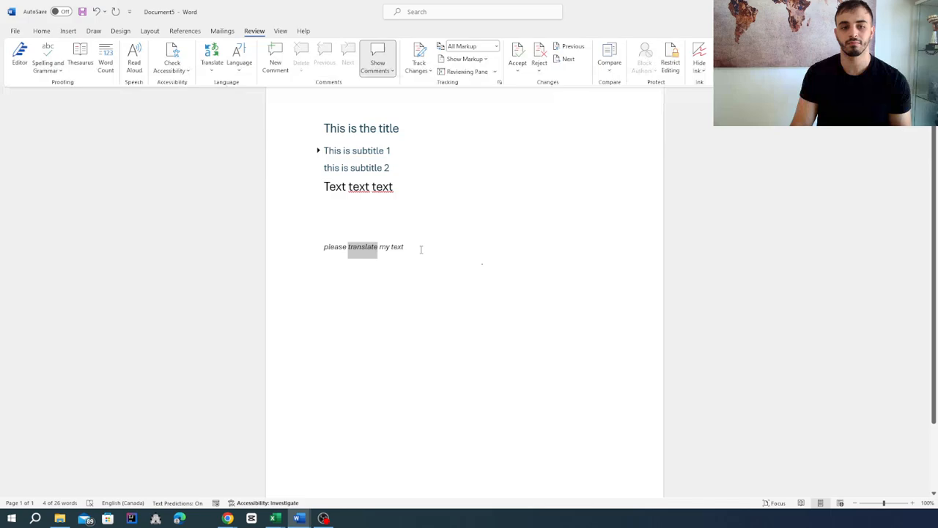
{"action": "double_click", "coordinate": [396, 247]}
{"action": "left_click_drag", "start_coordinate": [406, 247], "coordinate": [320, 244]}
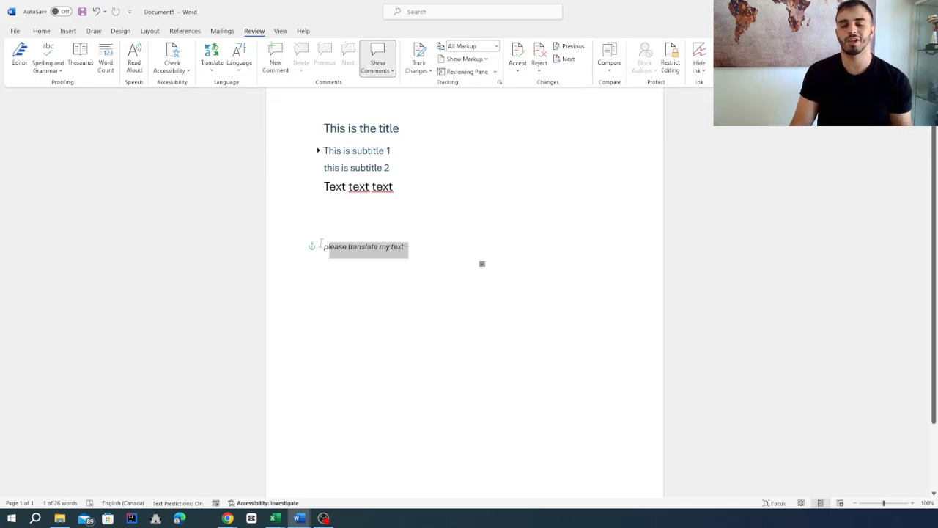
{"action": "key", "text": "BackSpace"}
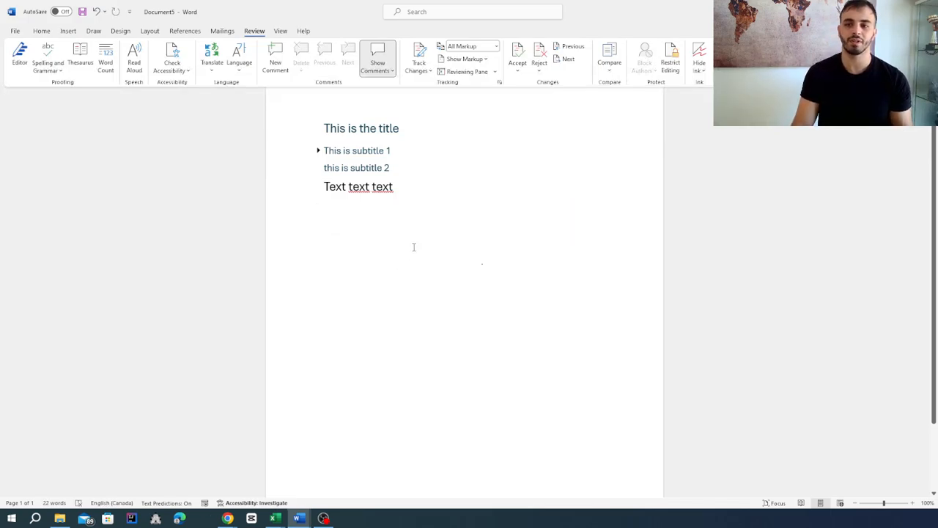